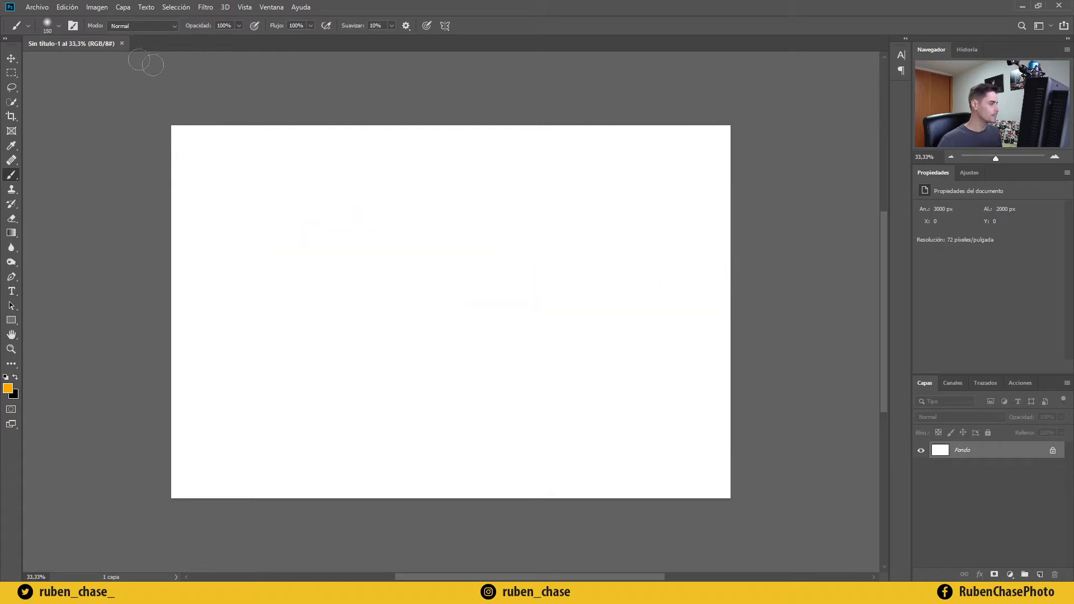
Try the Lápiz definido definitivo KYLE brush from Pinceles secos with a stroke across the canvas, and undo the stroke.
click(59, 25)
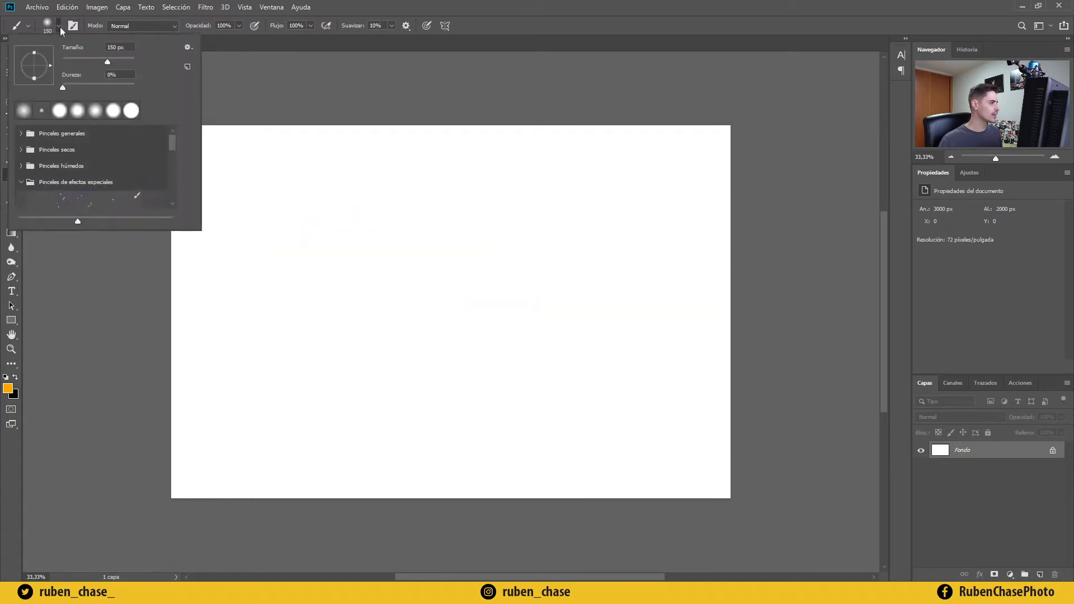
mouse_move(171, 142)
mouse_down()
mouse_move(172, 151)
mouse_move(174, 143)
mouse_up()
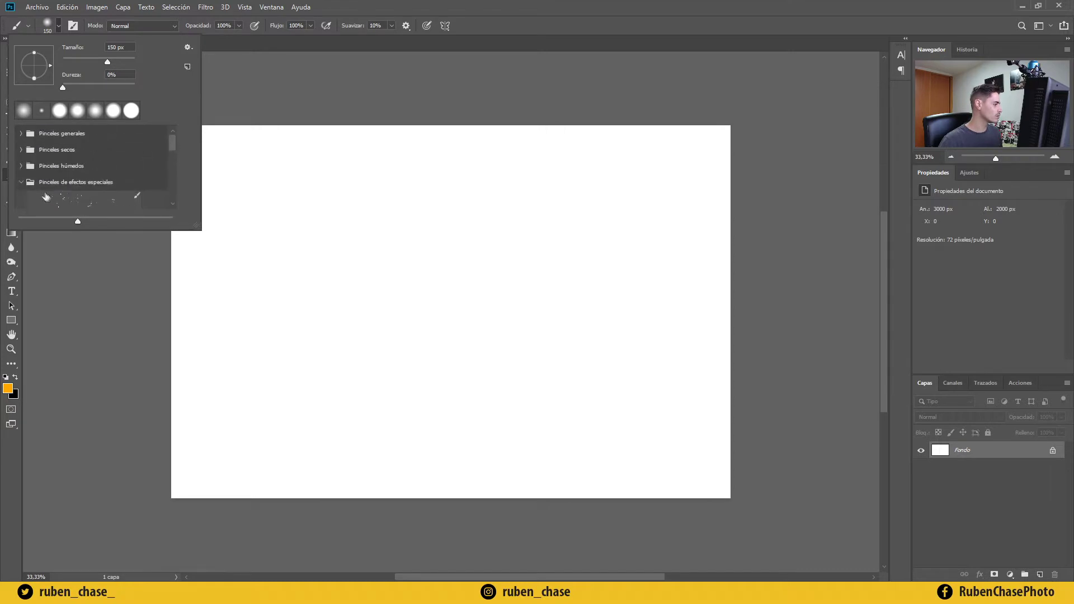
click(22, 151)
click(70, 166)
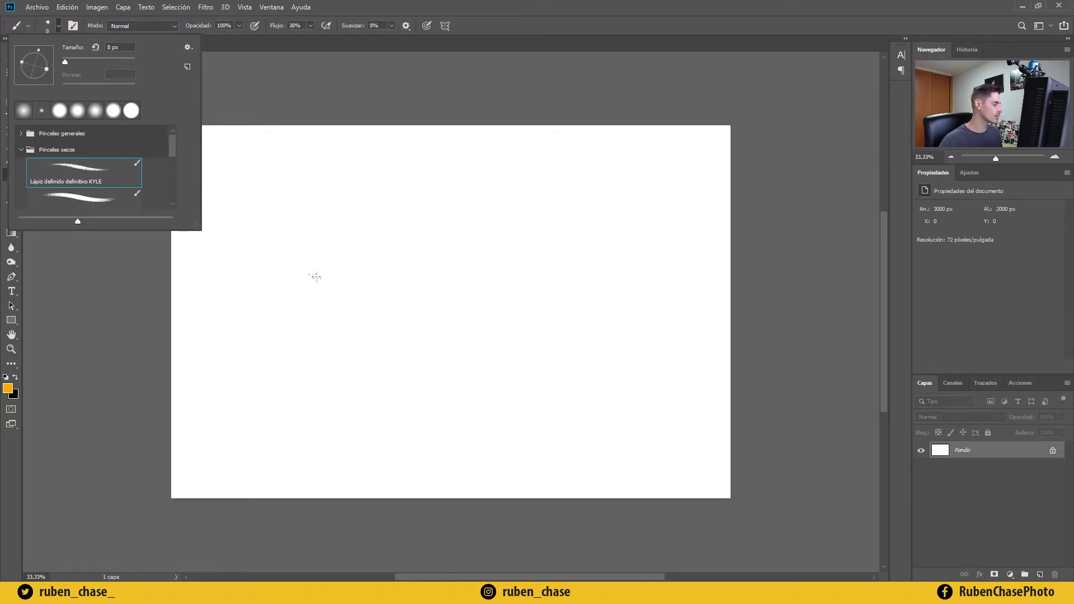
click(280, 278)
mouse_move(278, 278)
mouse_down()
mouse_move(481, 303)
mouse_move(602, 257)
mouse_up()
key(ctrl+z)
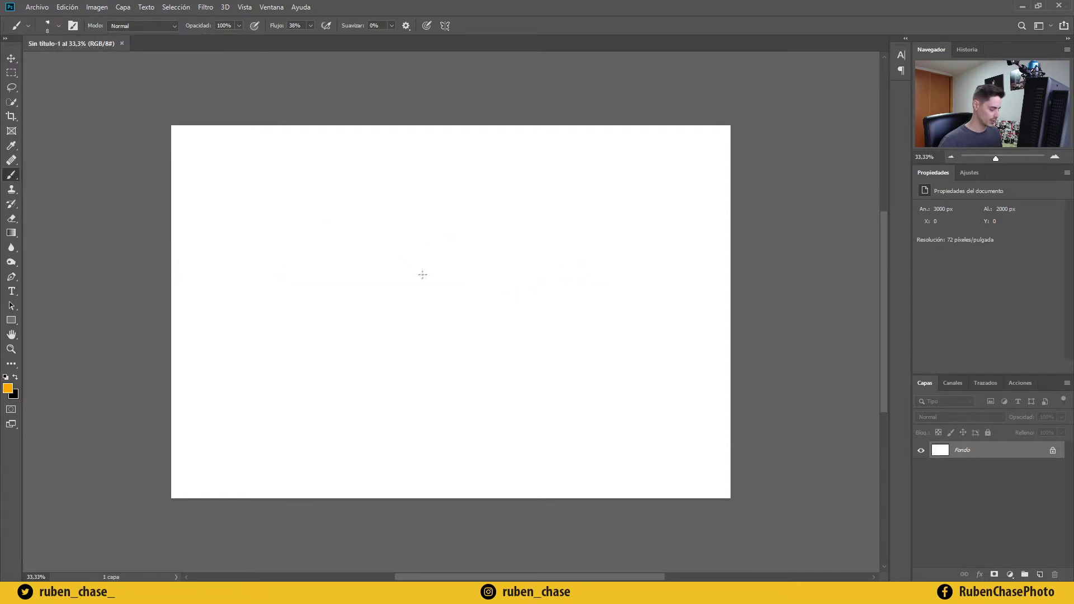
Enlarge the dry brush to 250 px, paint a wavy orange stroke across the canvas, and undo it.
key(bracketright)
key(bracketright)
key(bracketright)
key(bracketright)
key(bracketright)
key(bracketright)
key(bracketright)
key(bracketright)
mouse_move(246, 285)
mouse_down()
mouse_move(319, 224)
mouse_move(435, 228)
mouse_move(574, 280)
mouse_move(662, 292)
mouse_up()
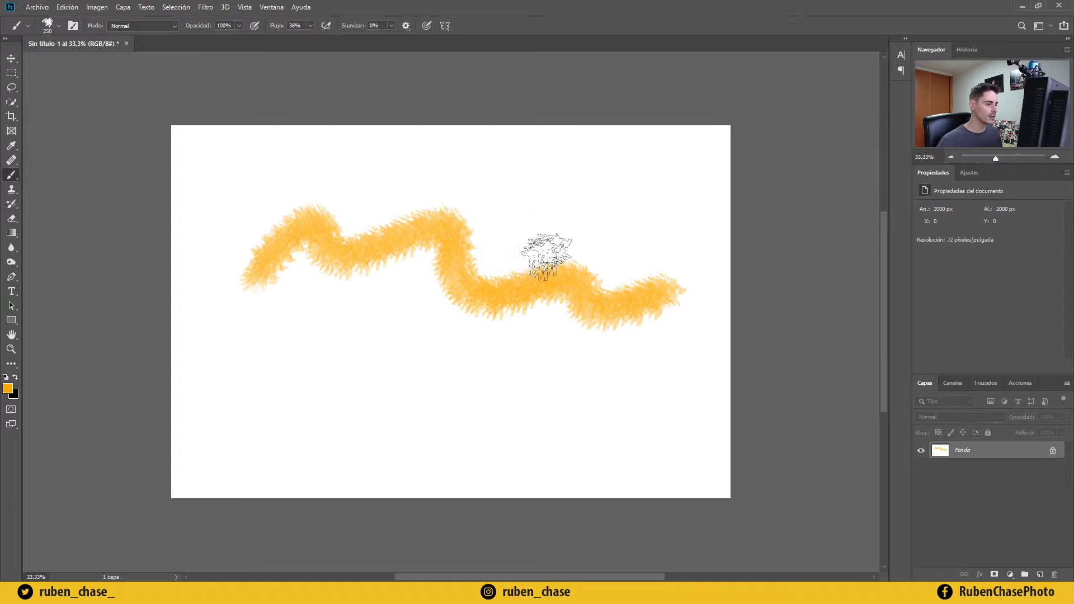
key(ctrl+z)
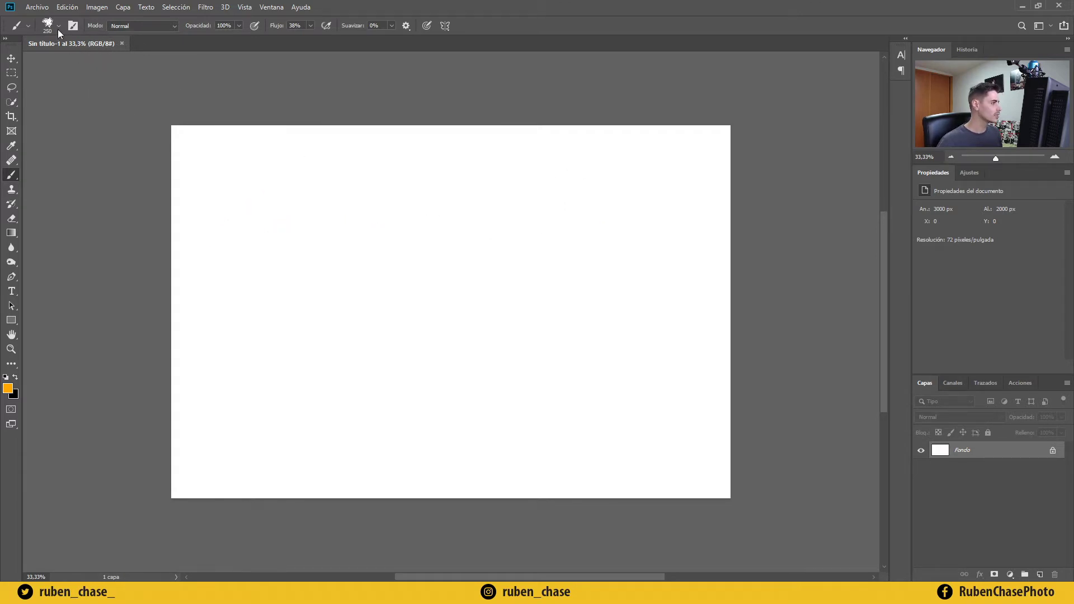
Choose the first brush in Pinceles húmedos and paint a thin wavy orange stroke across the canvas.
click(58, 29)
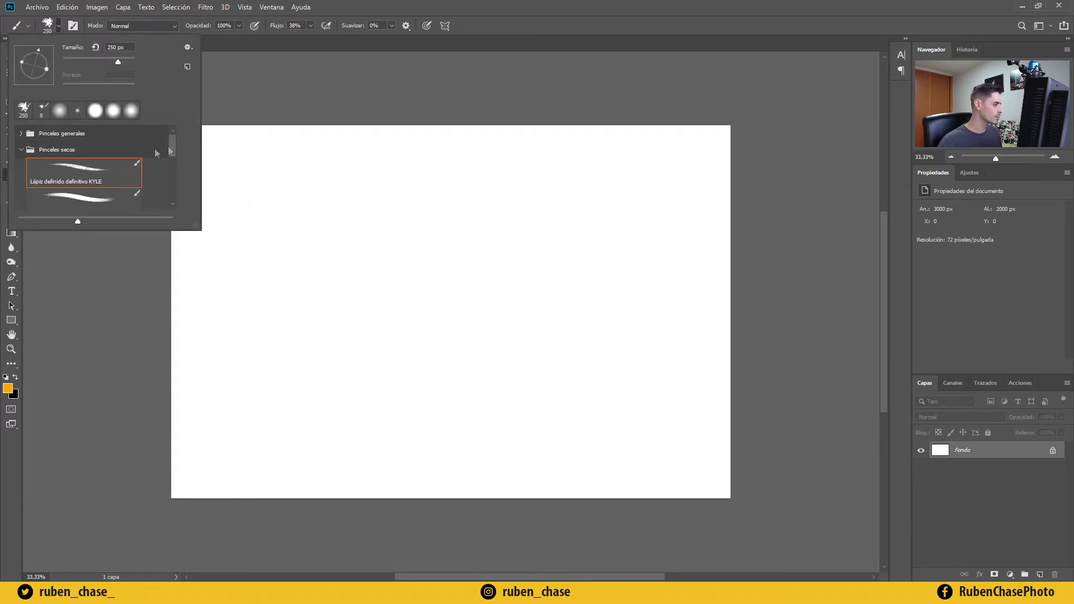
click(22, 150)
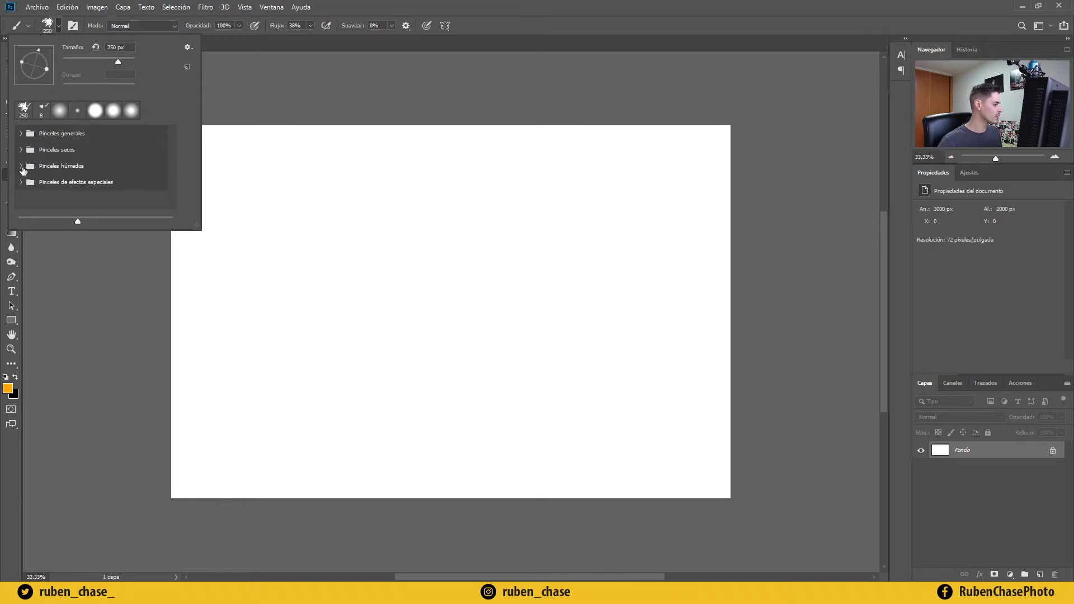
click(22, 166)
click(94, 194)
mouse_move(252, 327)
mouse_down()
mouse_move(342, 264)
mouse_move(471, 291)
mouse_move(538, 277)
mouse_up()
Enlarge the wet brush to 600 px, paint a thick stroke across the canvas, and undo it.
key(bracketright)
key(bracketright)
key(bracketright)
key(bracketright)
key(bracketright)
key(bracketright)
key(bracketright)
key(bracketright)
key(bracketright)
key(bracketright)
key(bracketright)
key(bracketright)
key(bracketright)
key(bracketright)
key(bracketright)
key(bracketright)
mouse_move(263, 229)
mouse_down()
mouse_move(306, 226)
mouse_move(395, 263)
mouse_move(624, 324)
mouse_up()
key(ctrl+z)
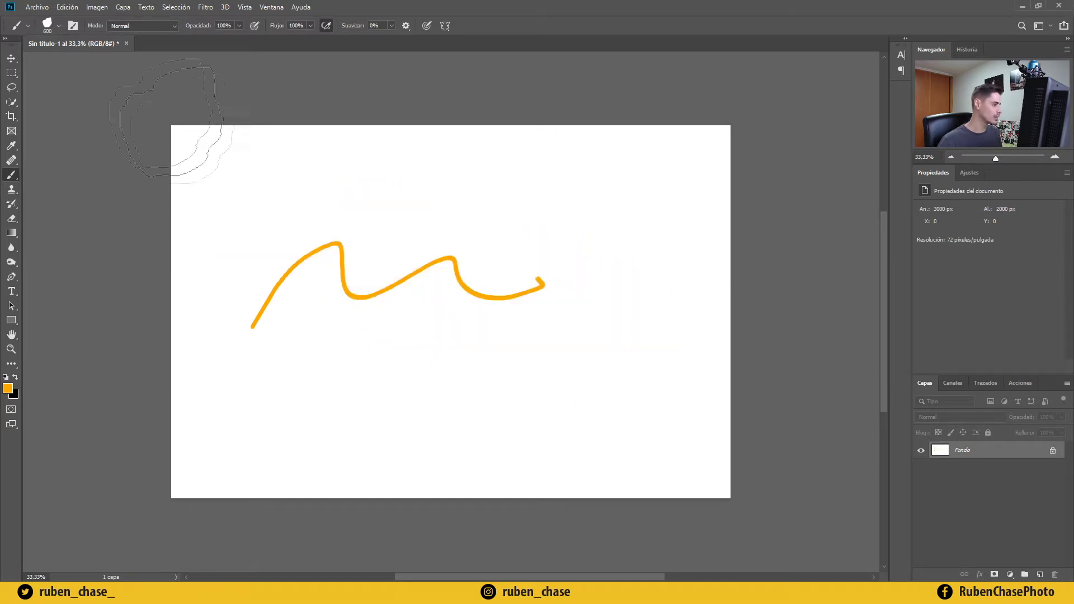
Choose a 284 px splatter brush from Pinceles de efectos especiales and spray an orange stroke across the canvas, undoing and redoing it.
click(59, 26)
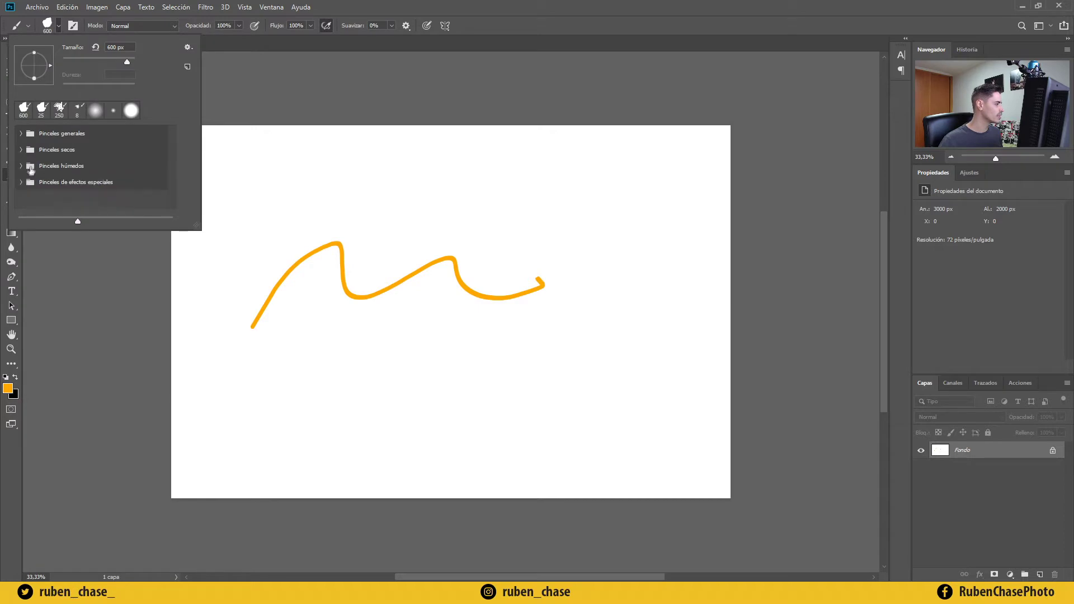
drag(174, 143, 173, 159)
click(81, 164)
mouse_move(229, 252)
mouse_down()
mouse_move(353, 218)
mouse_move(522, 237)
mouse_move(680, 304)
mouse_up()
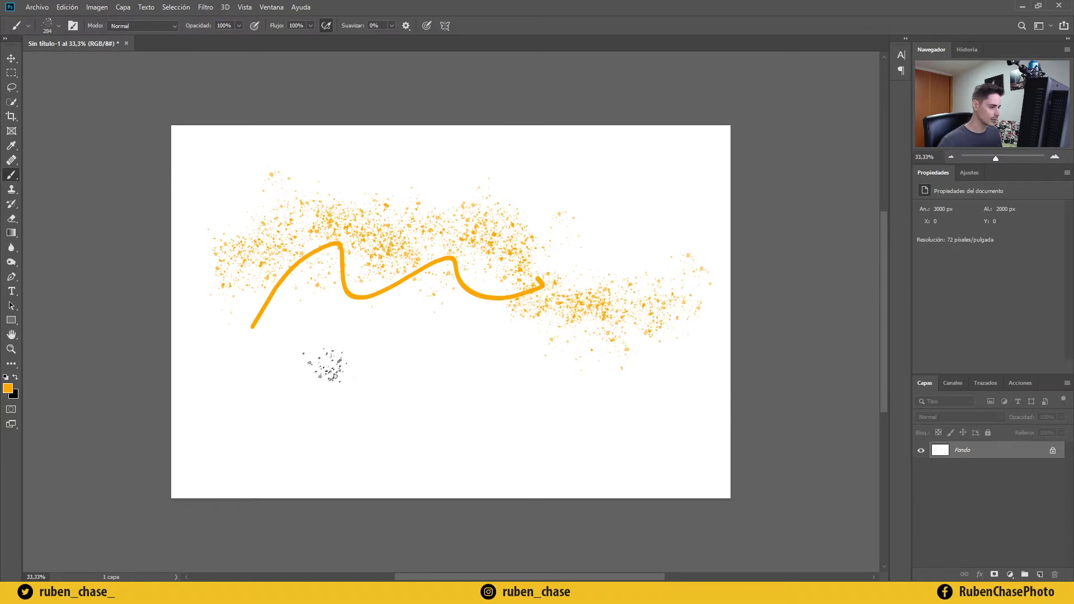
key(ctrl+z)
key(ctrl+shift+z)
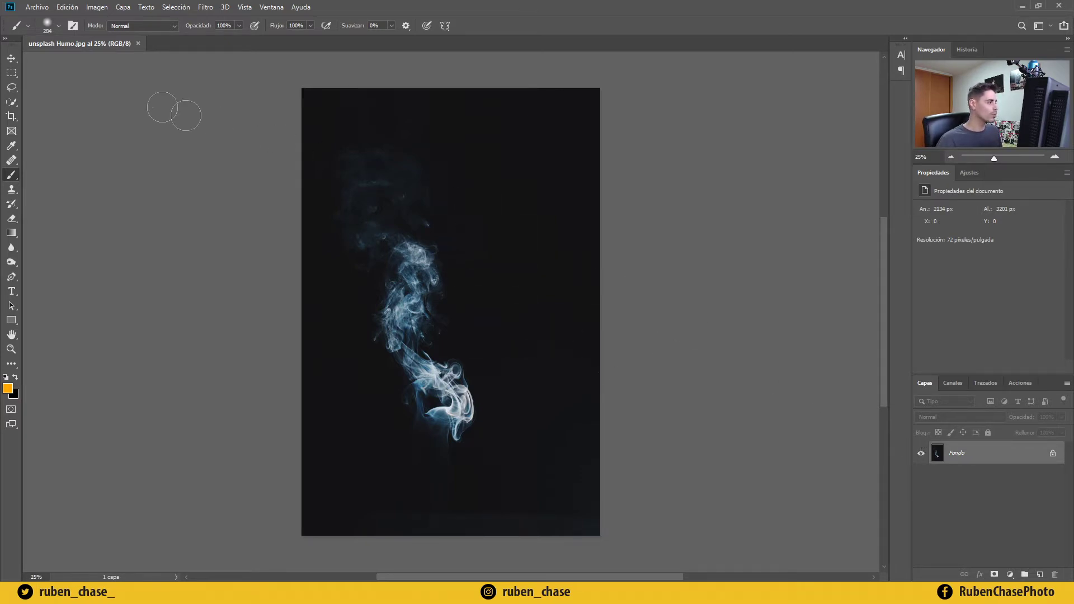
Create a new white 3000 × 3000 px document at 72 pixels per inch in RGB colour.
click(45, 8)
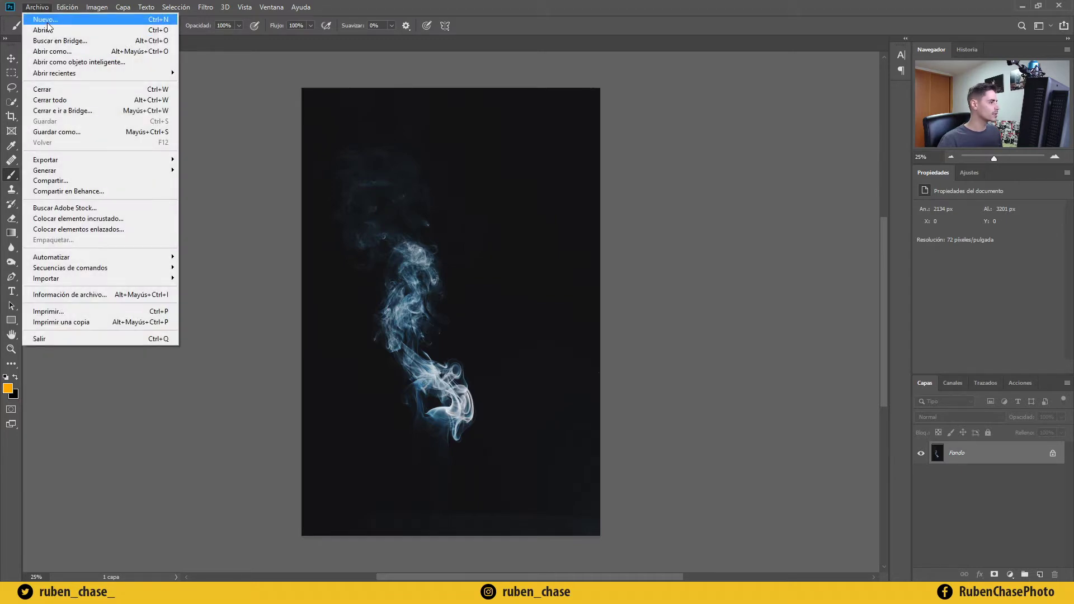
click(74, 22)
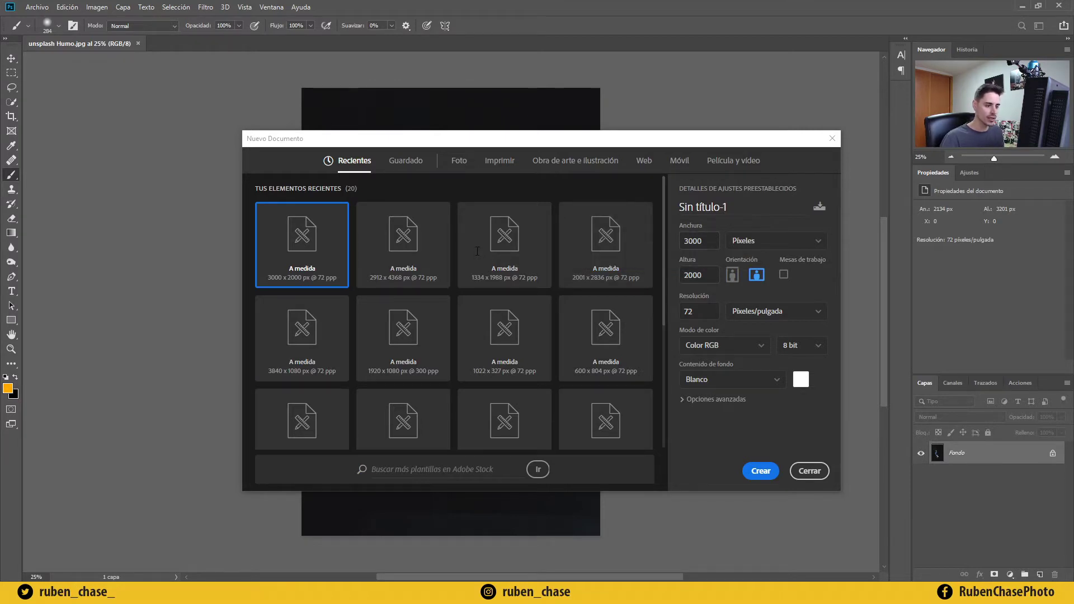
key(ctrl+a)
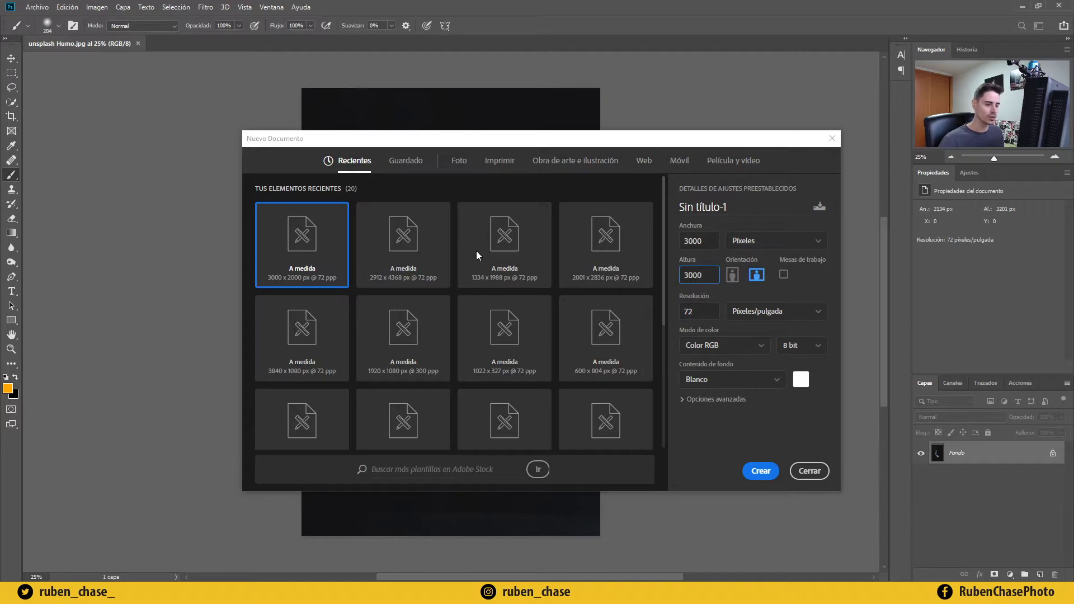
click(761, 471)
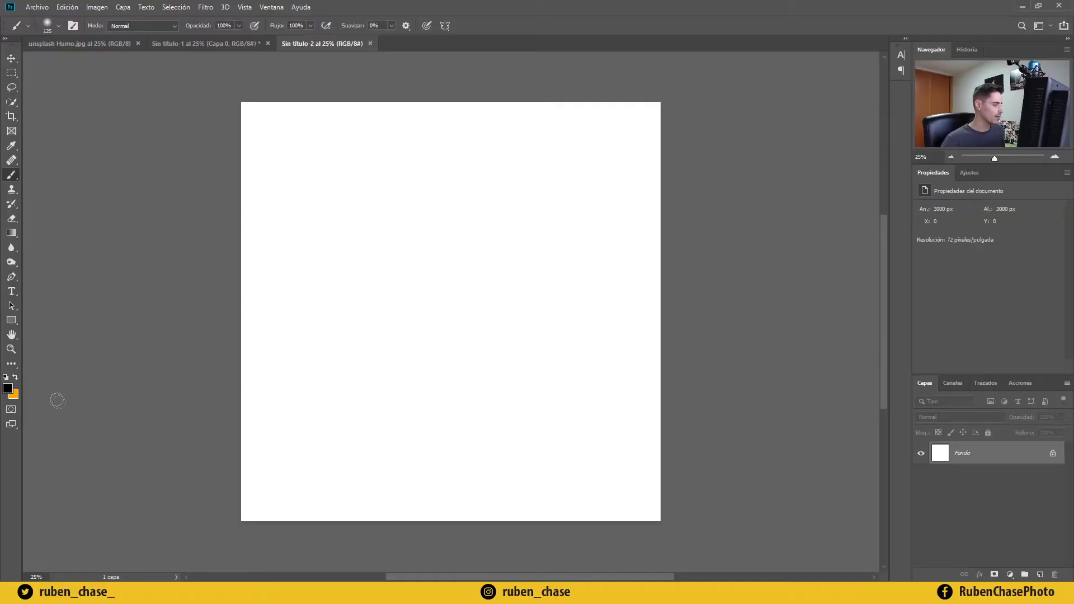
Confirm black (000000) as the foreground colour and raise the round brush's hardness to a hard edge.
click(9, 389)
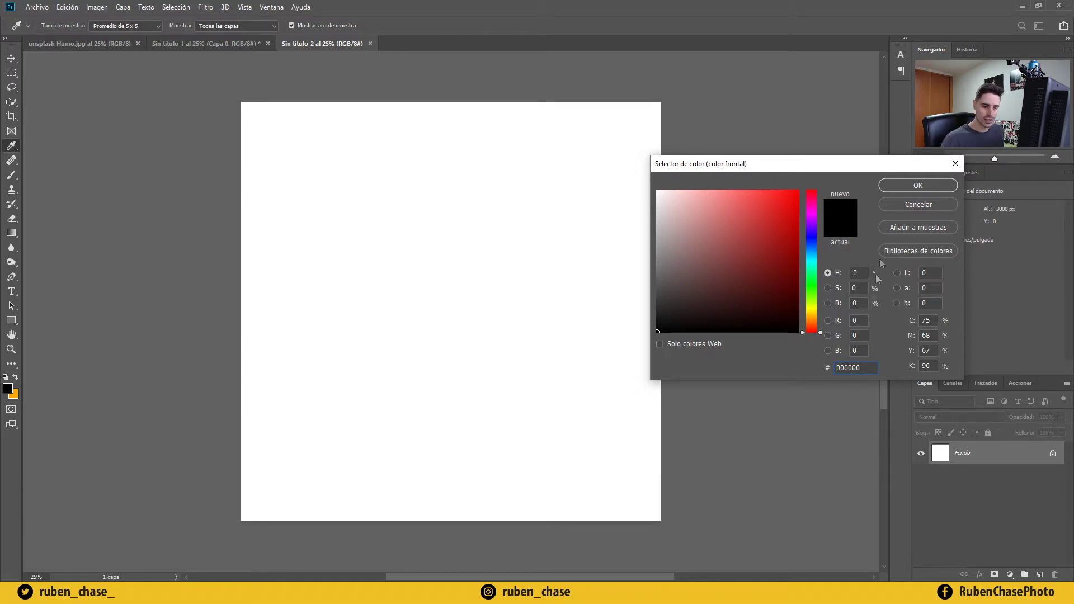
click(917, 190)
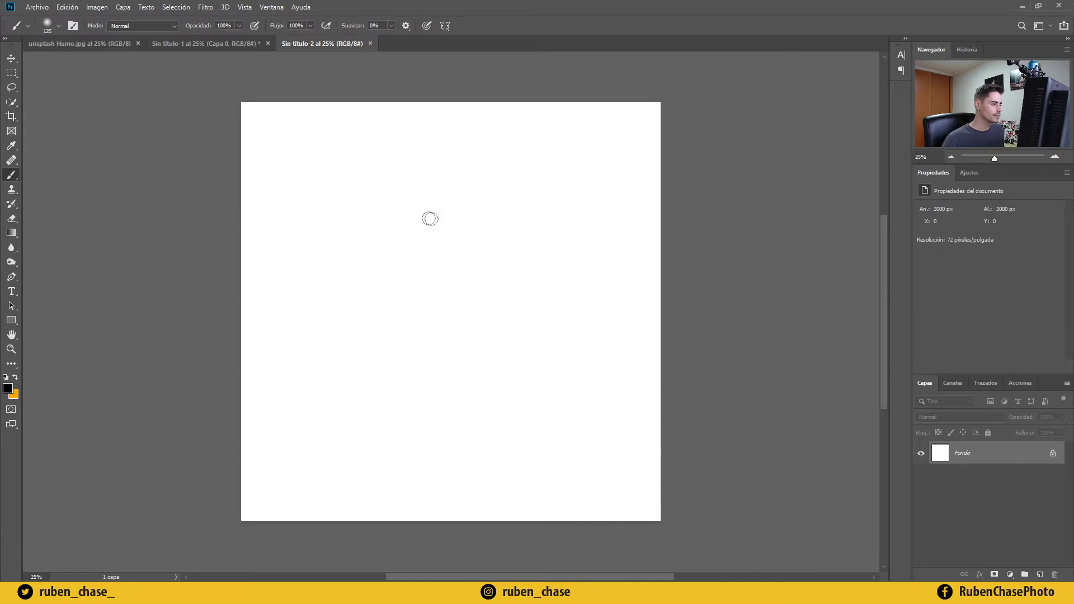
key(shift+])
key(shift+])
key(shift+])
key(shift+])
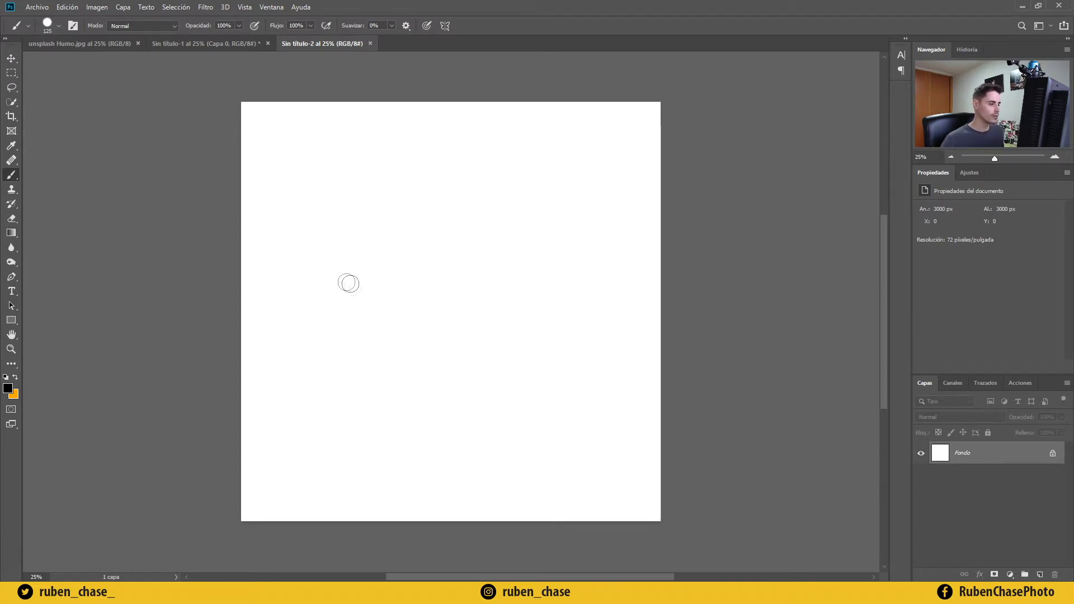
Draw an eye in thick black strokes with an almond outline, a round iris and four lashes above it.
mouse_move(320, 290)
mouse_down()
mouse_move(446, 242)
mouse_move(548, 278)
mouse_move(376, 317)
mouse_move(561, 290)
mouse_up()
mouse_move(432, 259)
mouse_down()
mouse_move(425, 308)
mouse_move(434, 259)
mouse_up()
drag(326, 193, 339, 221)
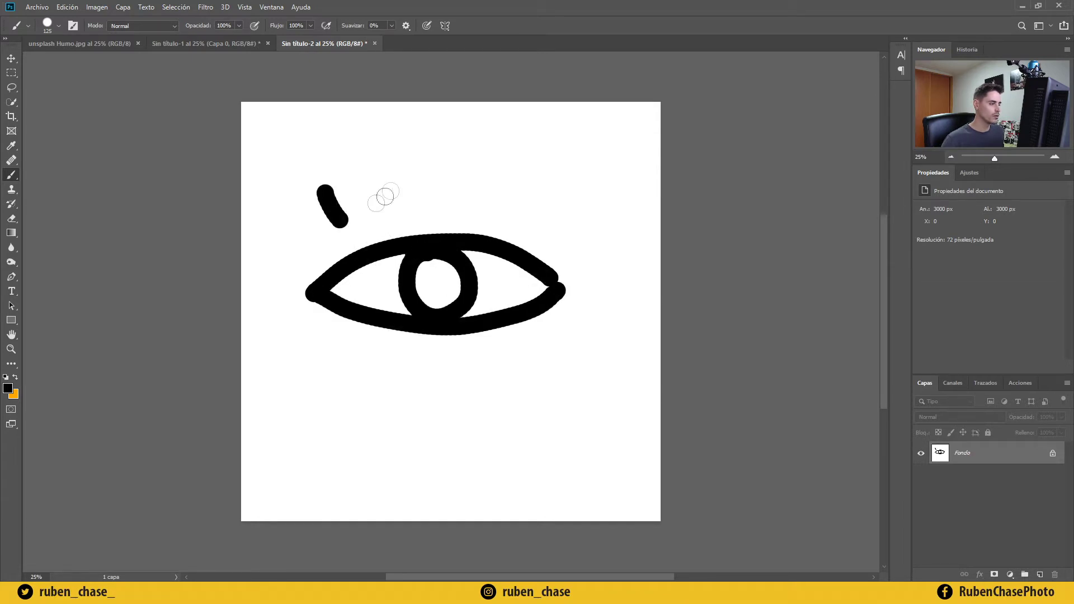
drag(400, 175, 398, 208)
drag(459, 174, 454, 200)
drag(566, 186, 533, 212)
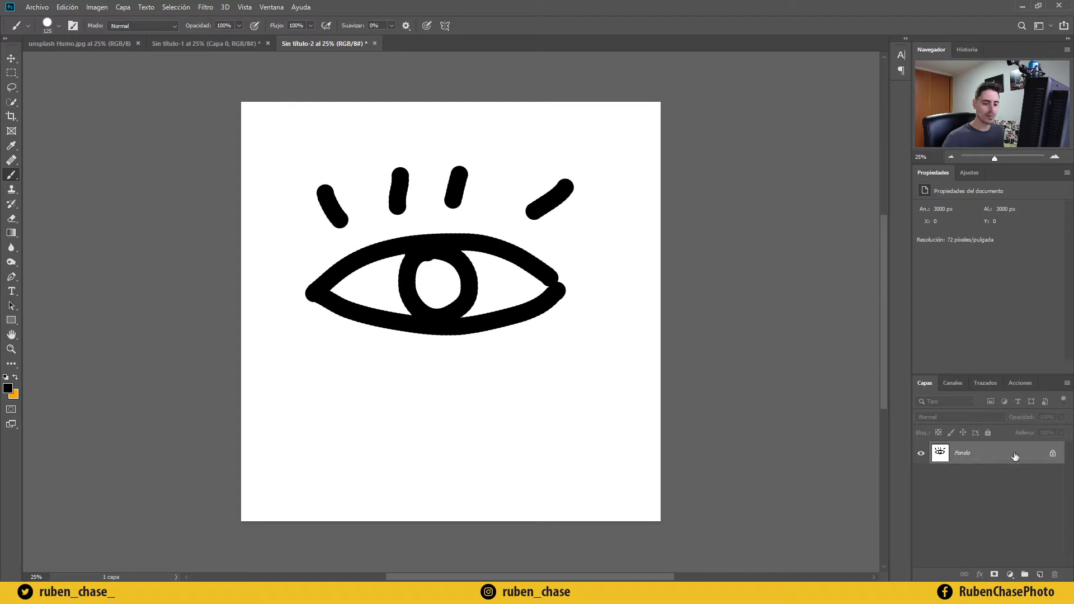
Define the eye drawing as a brush preset named "Ojo muestro".
click(67, 7)
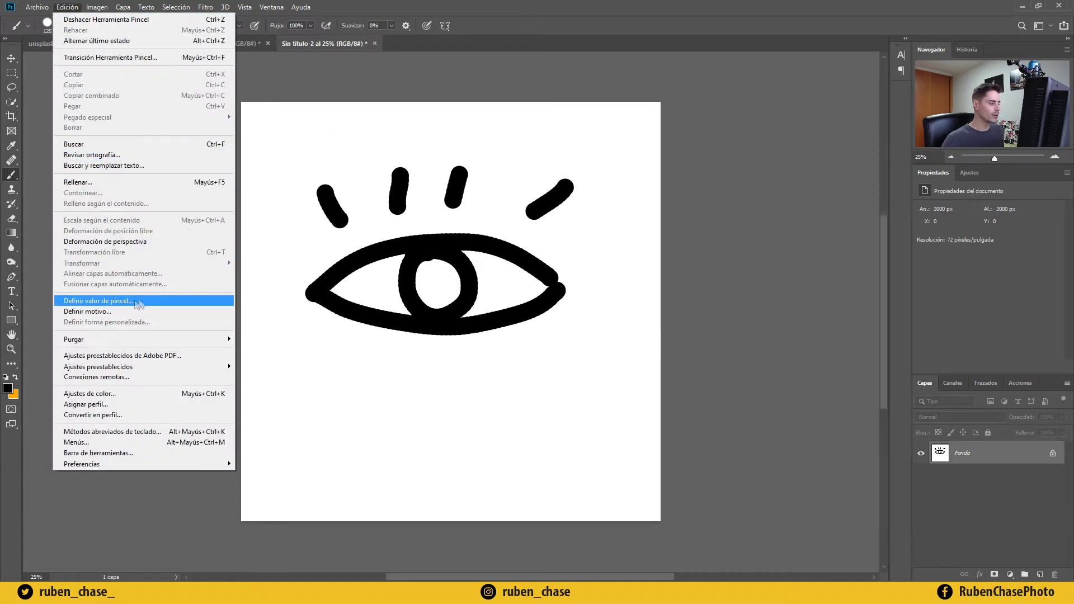
click(143, 301)
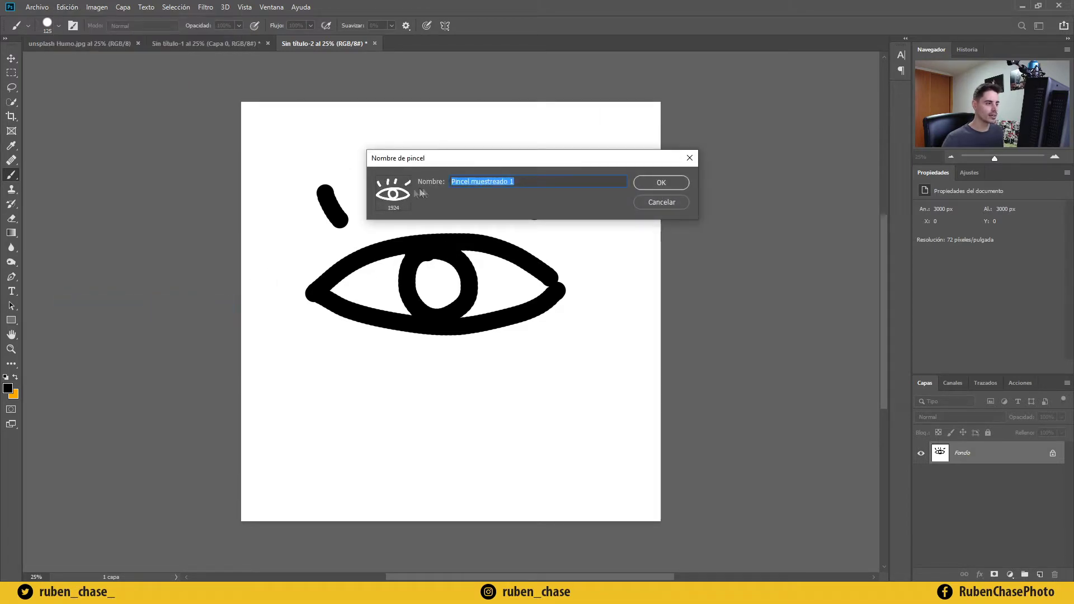
text(Ojo muestro)
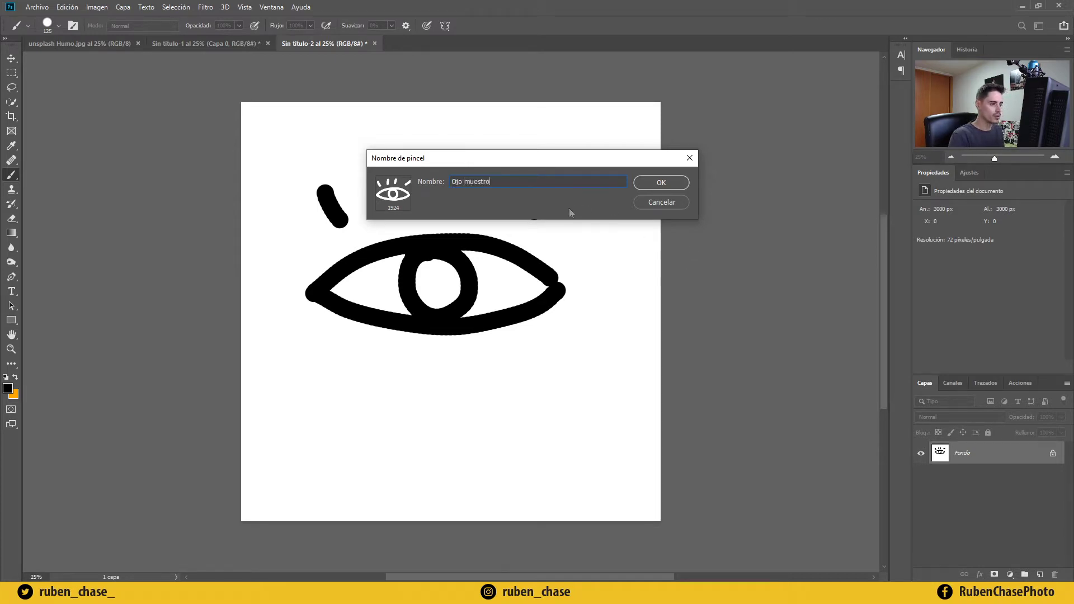
key(Return)
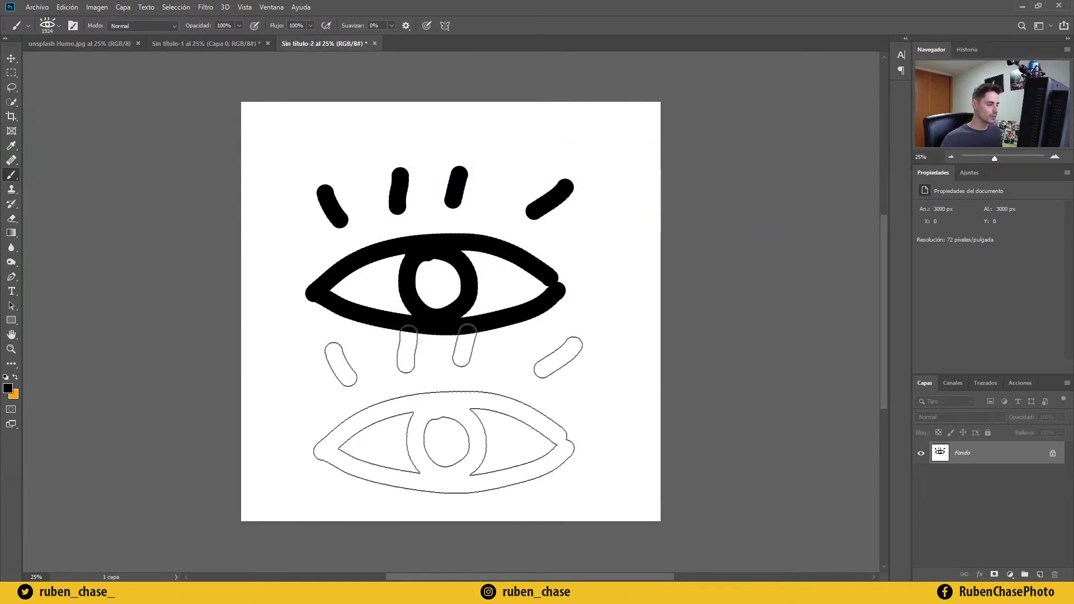
Test the new eye brush by stamping overlapping eyes all over the canvas.
click(448, 409)
click(500, 235)
click(338, 176)
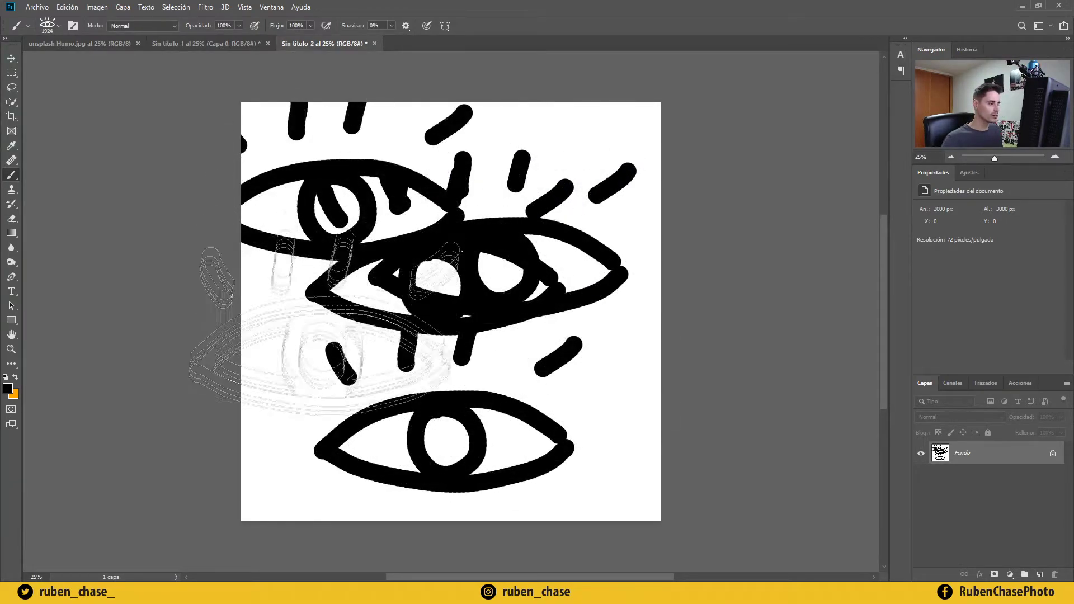
click(304, 367)
click(604, 364)
click(574, 451)
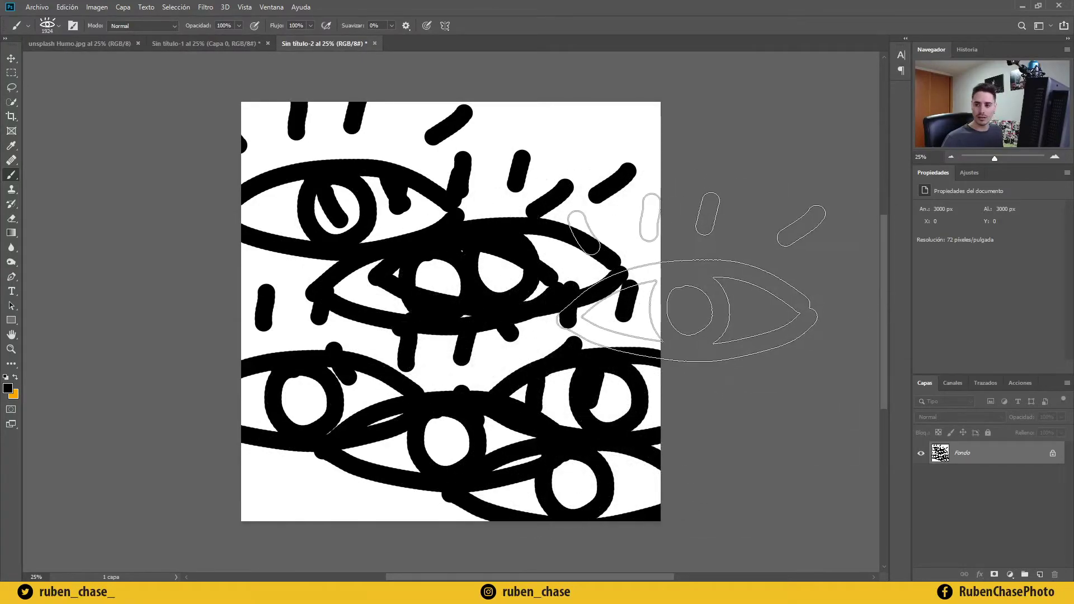
click(577, 150)
click(278, 320)
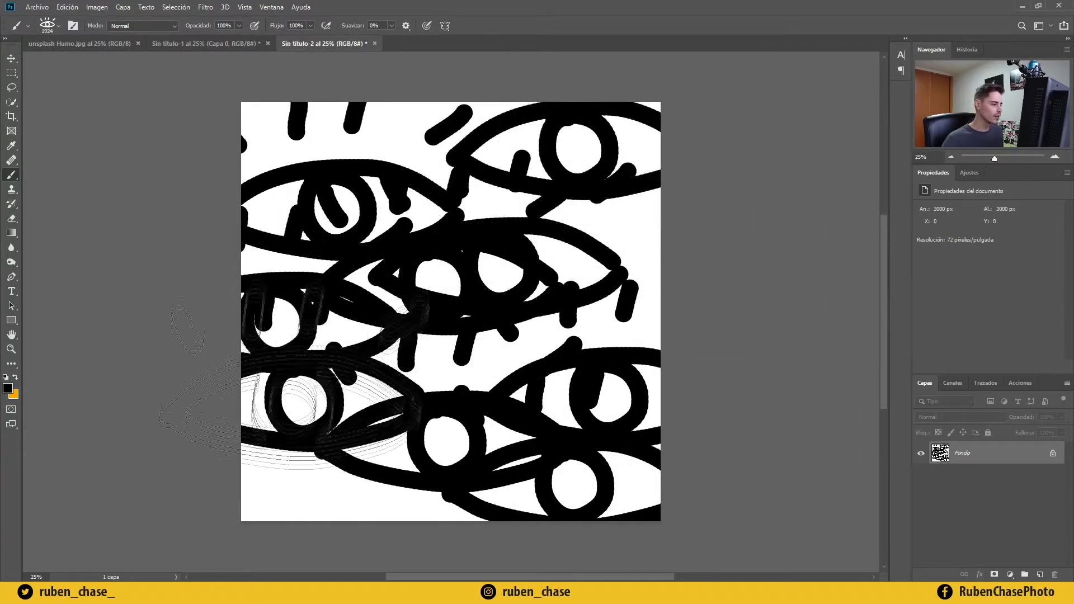
click(286, 484)
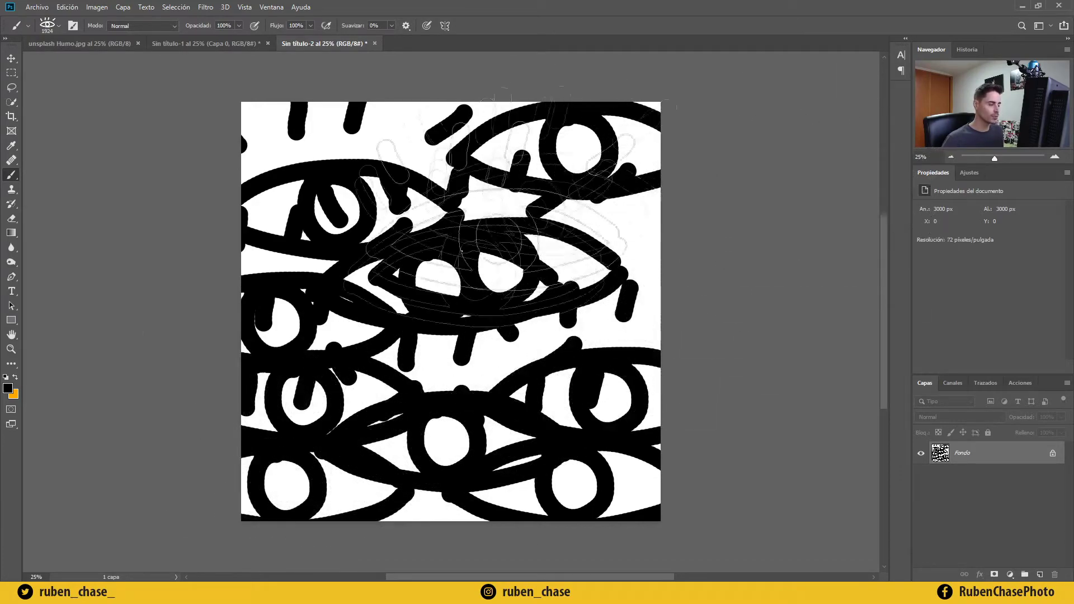
click(616, 218)
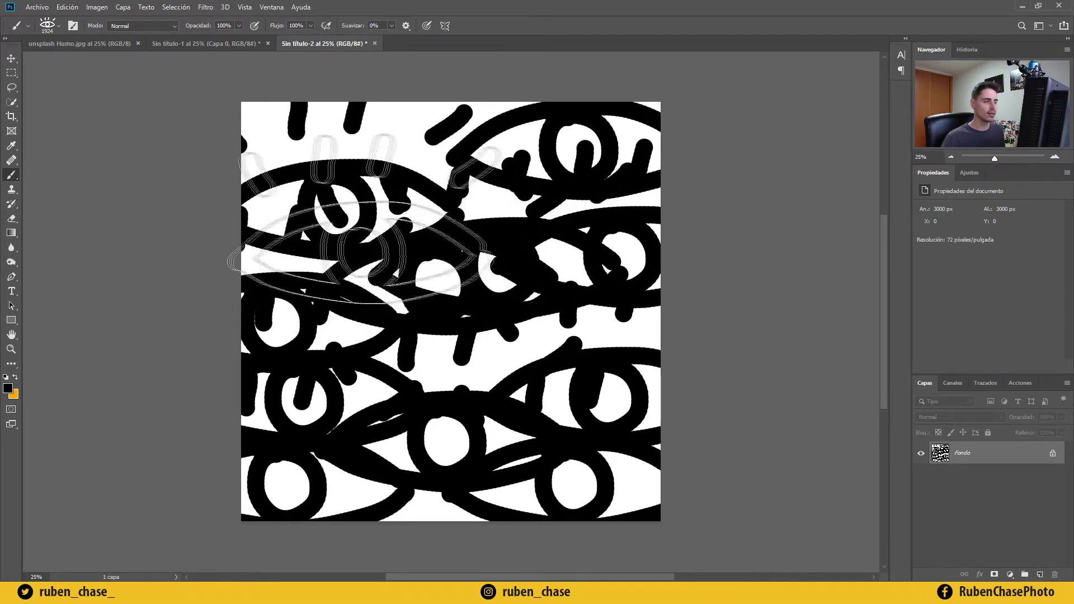
click(500, 242)
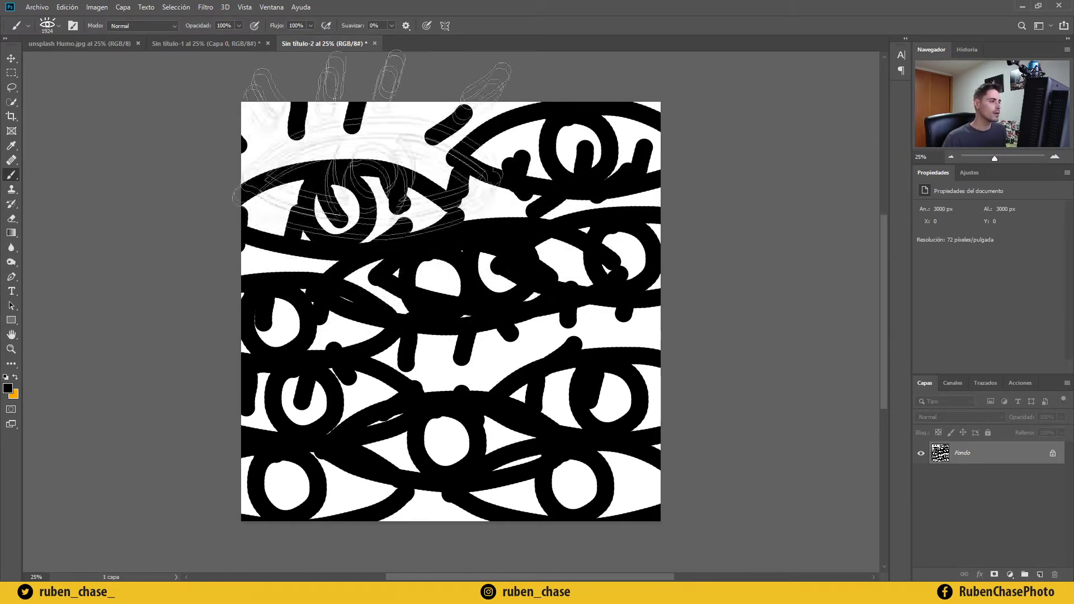
Close the eye document without saving and return to unsplash Humo.jpg with the Move tool active.
click(375, 44)
click(552, 218)
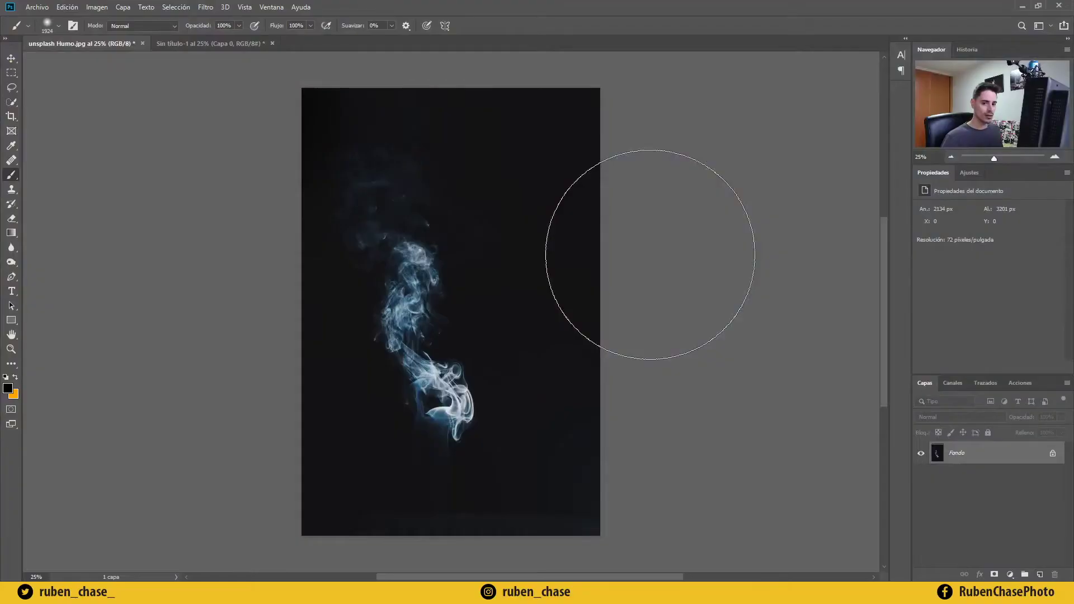
click(208, 44)
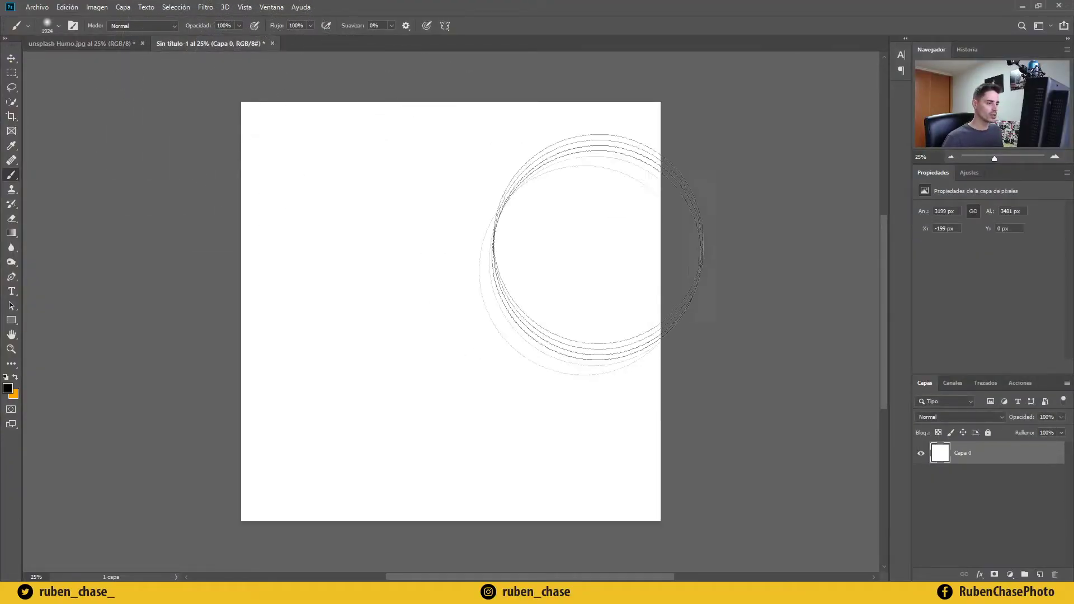
click(87, 44)
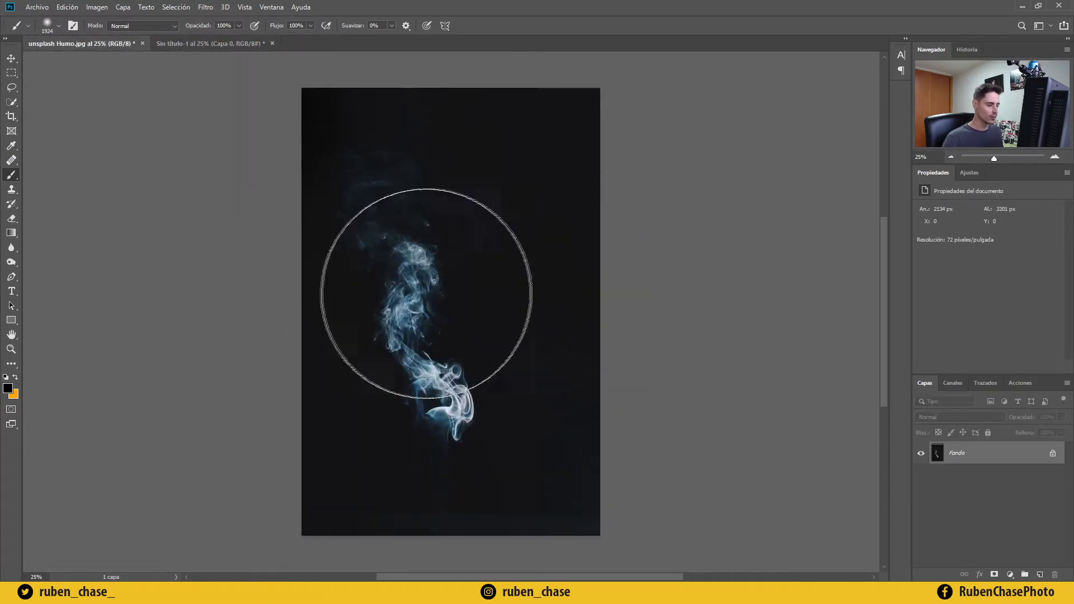
key(v)
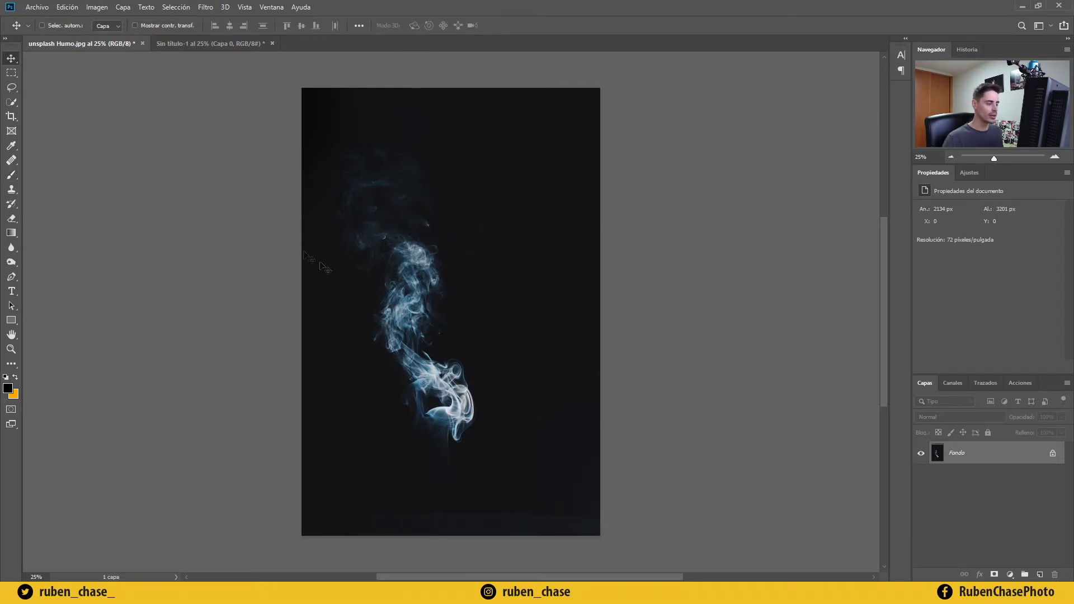
Copy the smoke photo into the blank Sin título-1 document as a new layer and position it over the canvas.
drag(427, 347, 463, 331)
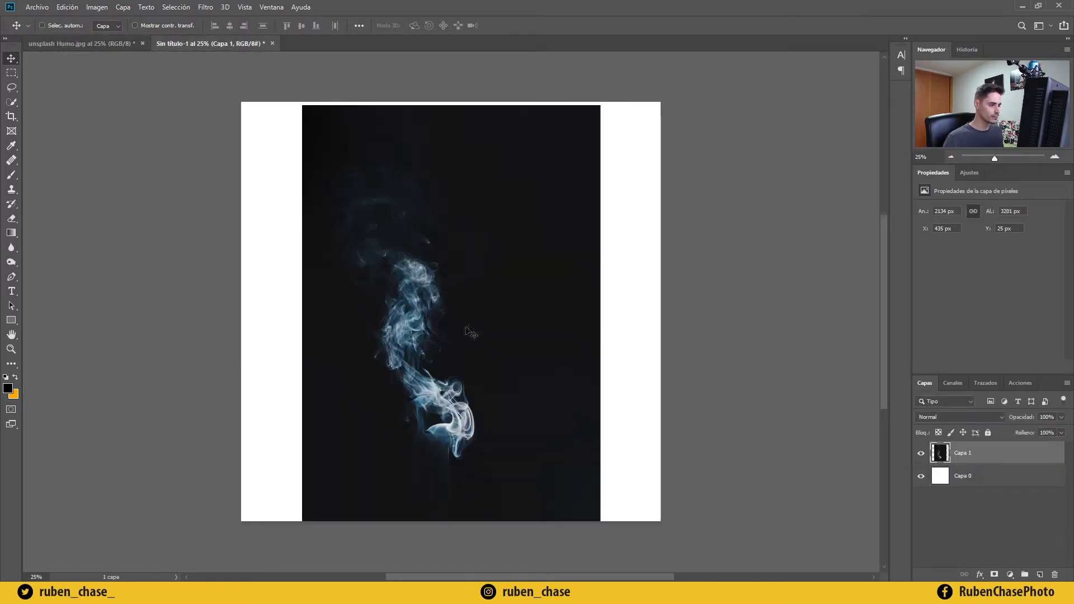
drag(462, 425, 478, 383)
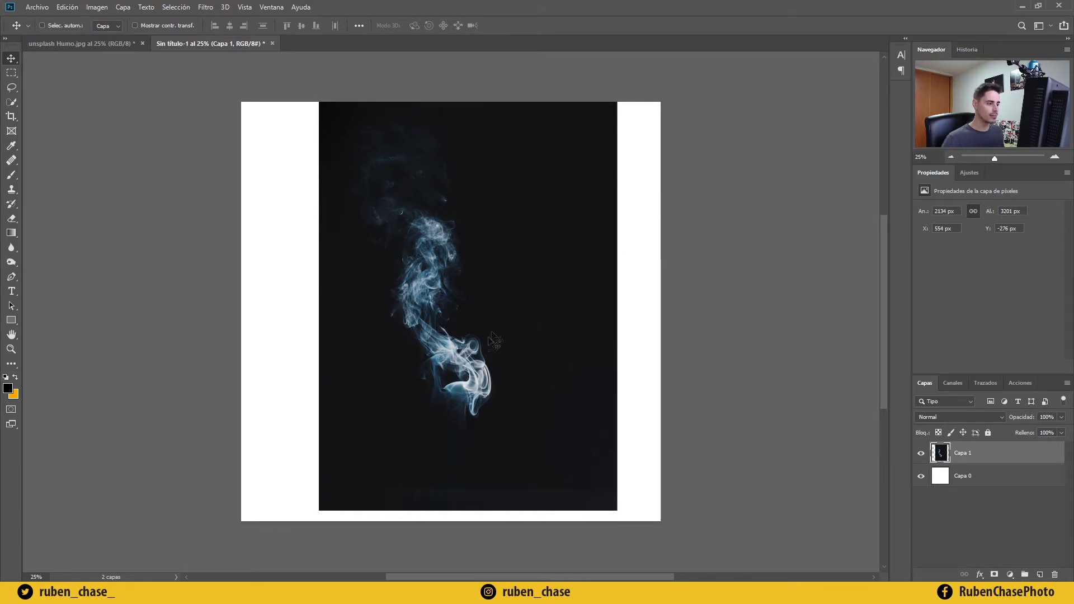
scroll(434, 281, up, 6)
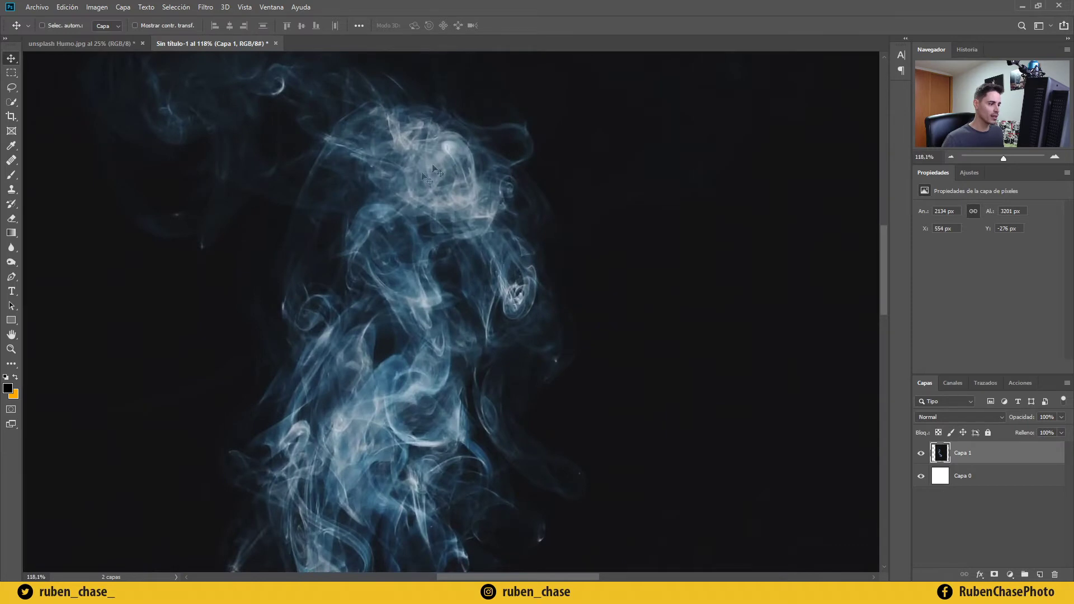
scroll(491, 255, down, 6)
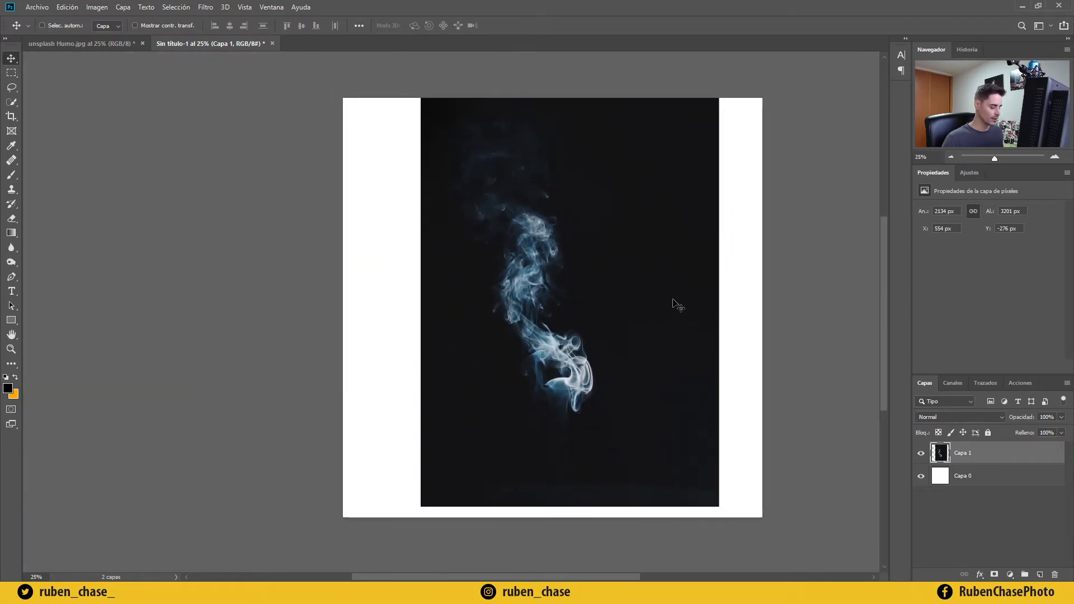
Fully desaturate the smoke layer with Hue/Saturation and invert it into dark smoke on a light background.
key(ctrl+u)
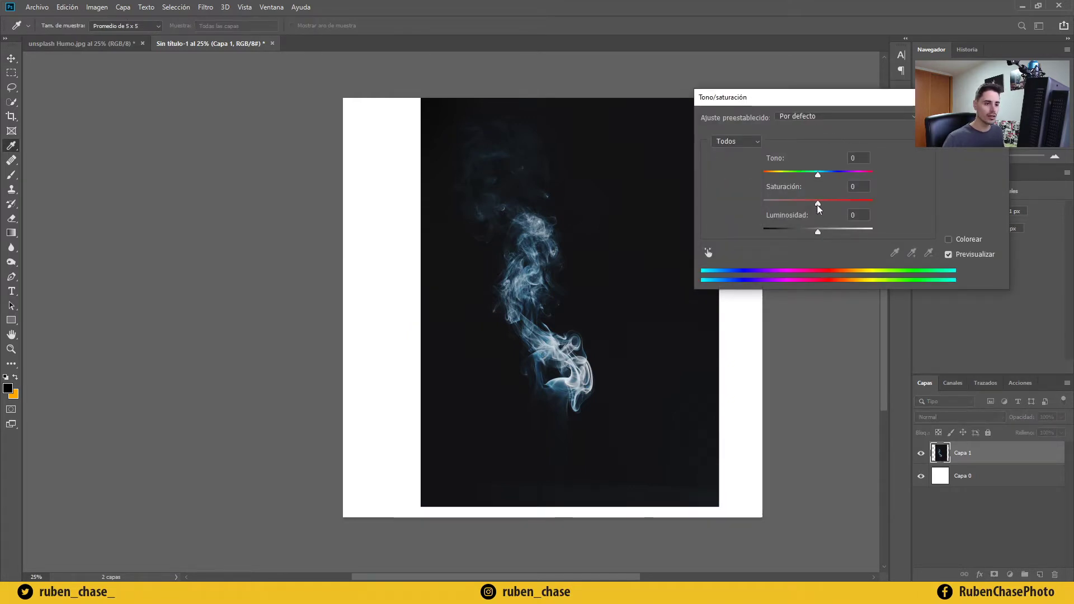
drag(817, 203, 742, 203)
key(Return)
key(v)
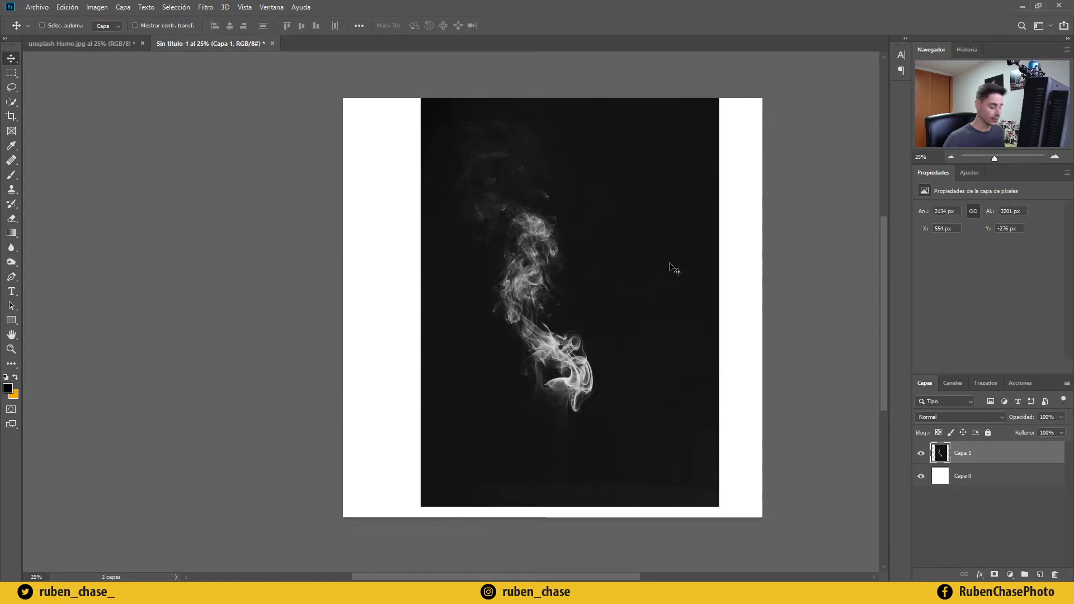
key(ctrl+i)
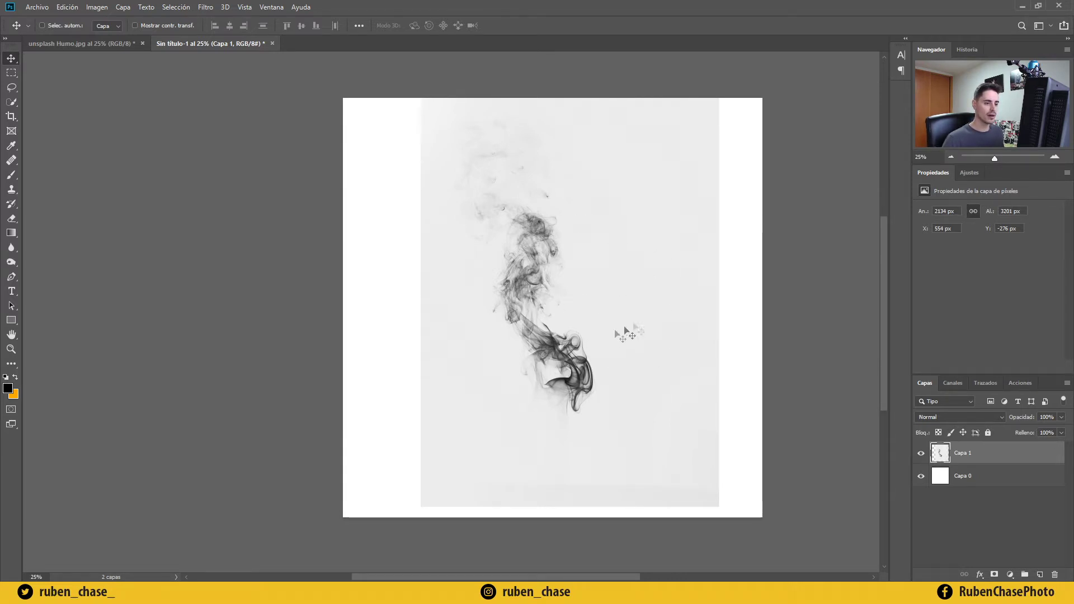
Add a Curves adjustment layer that clips the light grey background to pure white and darkens the smoke's midtones.
click(1010, 575)
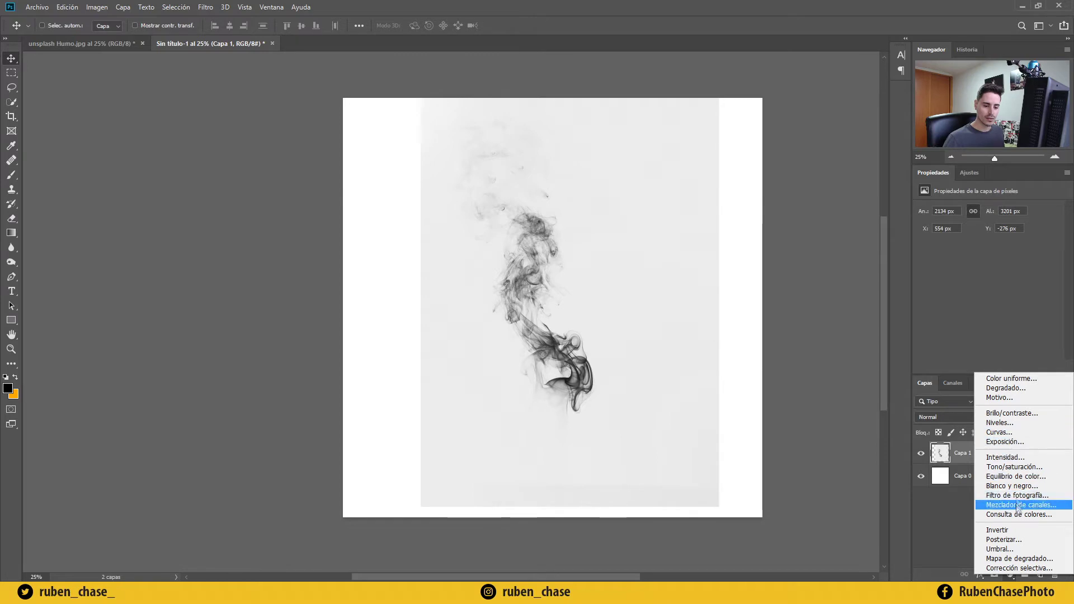
click(1007, 433)
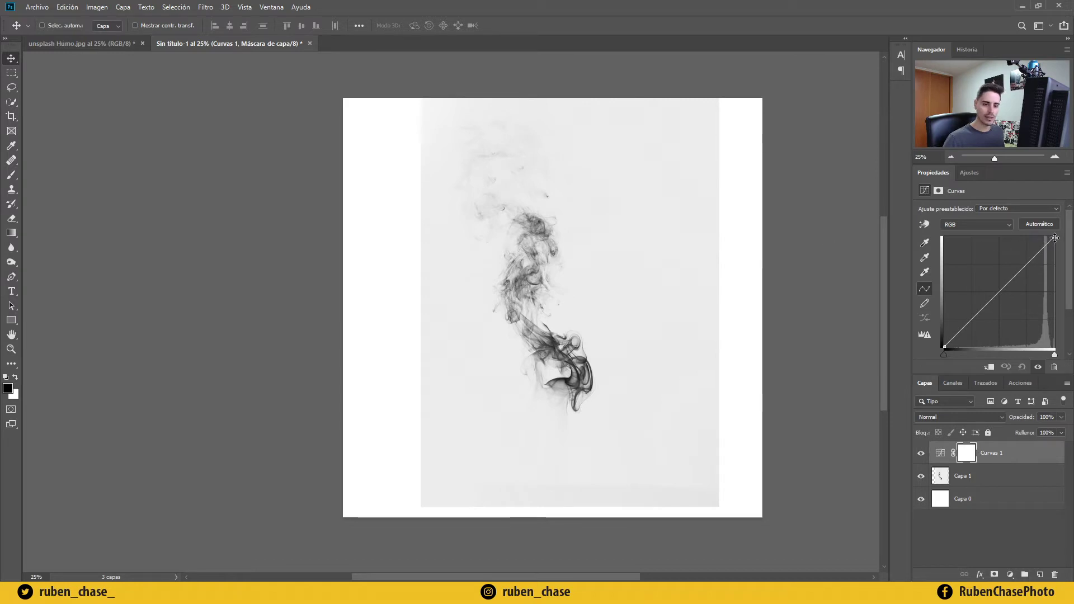
drag(1053, 237, 1042, 229)
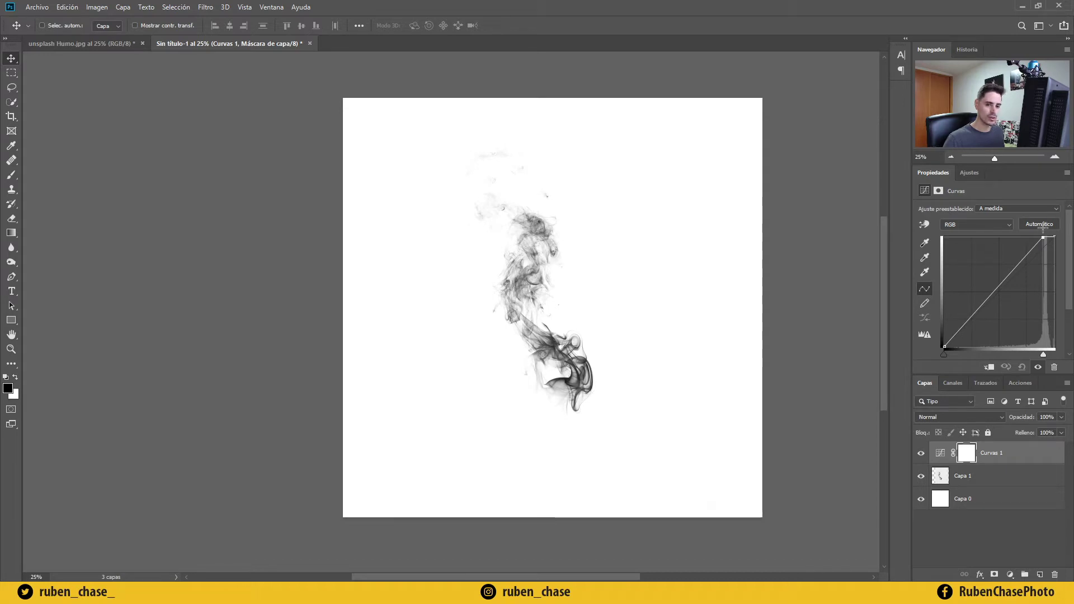
drag(997, 288, 1008, 296)
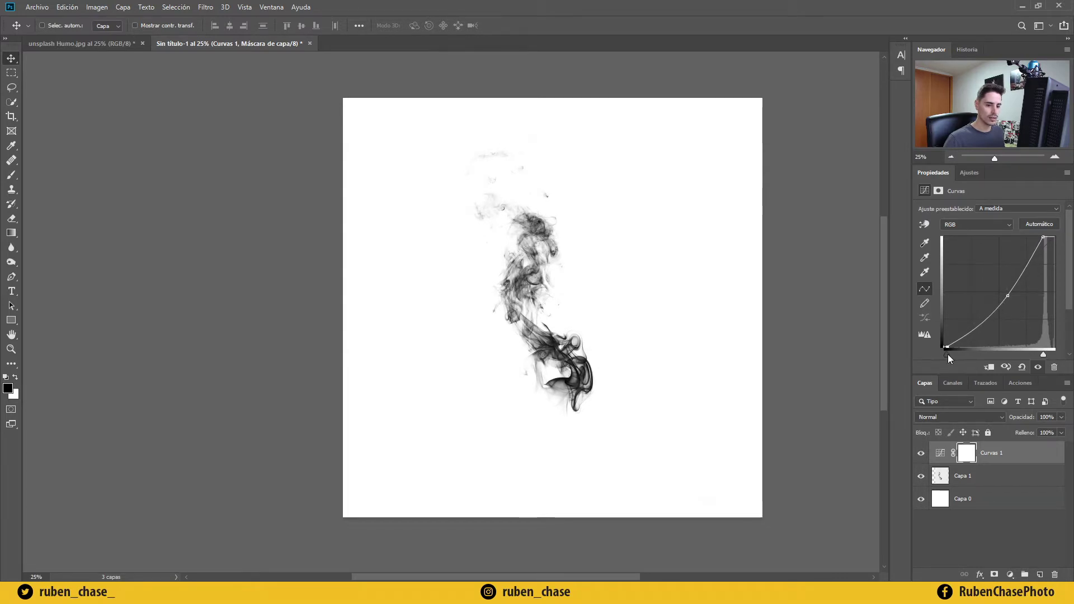
Enlarge the smoke layer Capa 1 to about 2898 by 4347 px and reposition it so the smoke fills the canvas.
click(1004, 460)
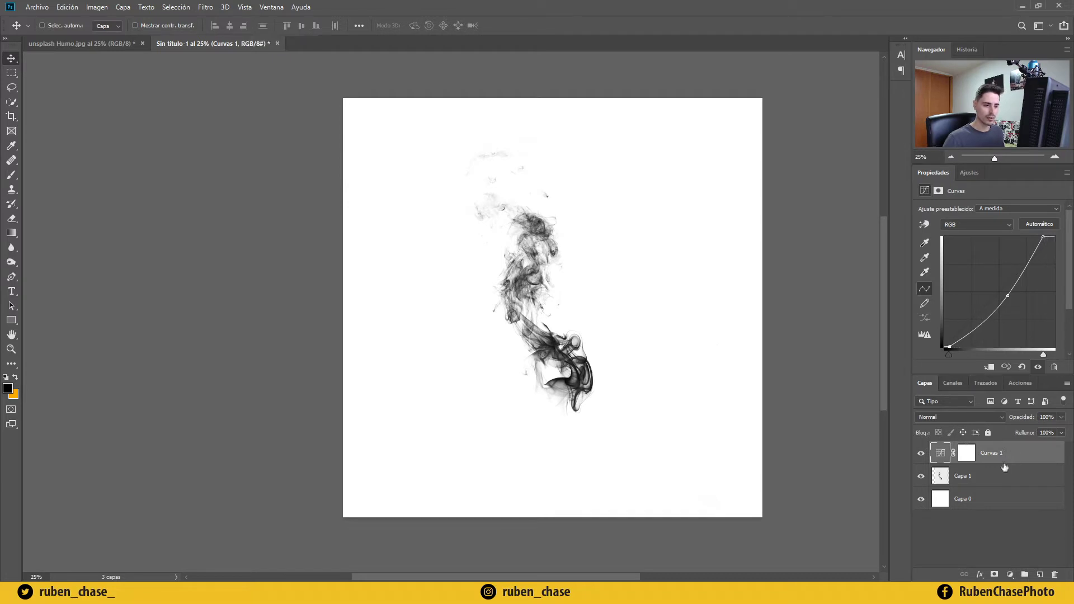
click(1008, 486)
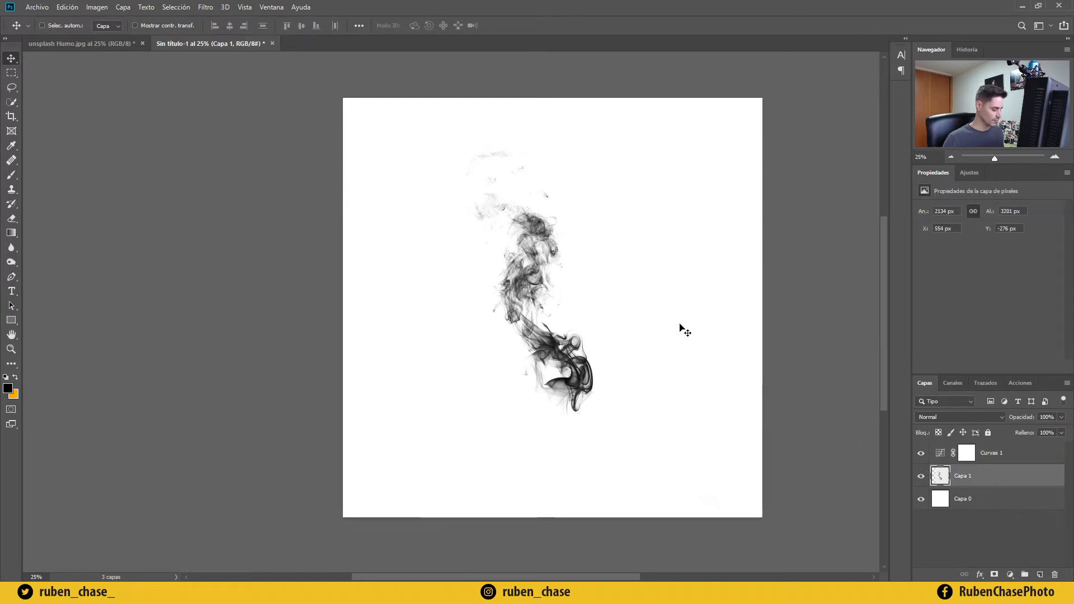
drag(548, 282, 562, 296)
key(ctrl+t)
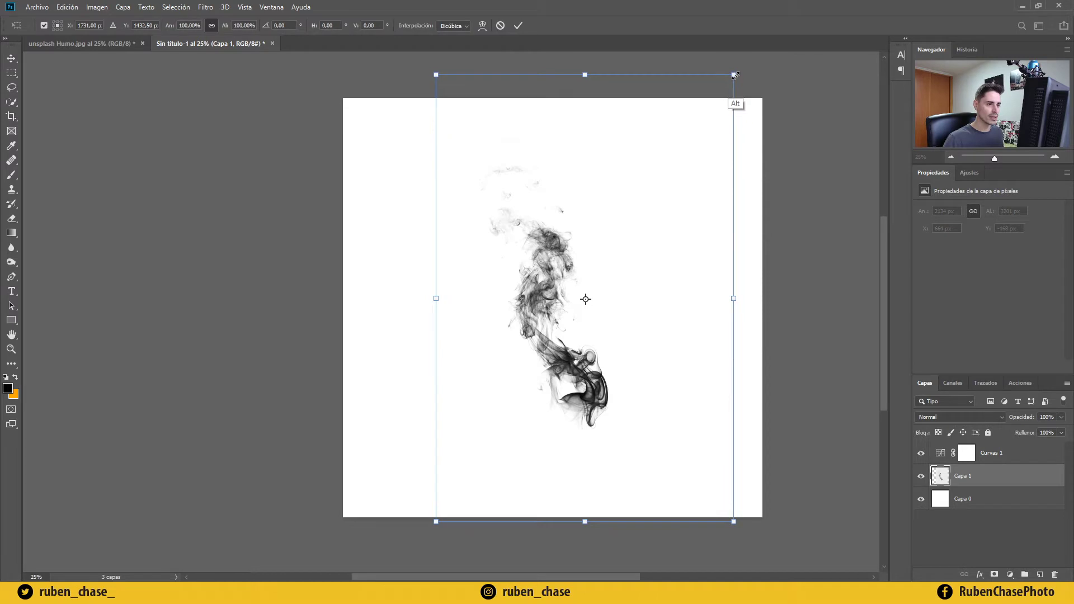
drag(733, 75, 771, 102)
drag(592, 358, 587, 281)
click(519, 26)
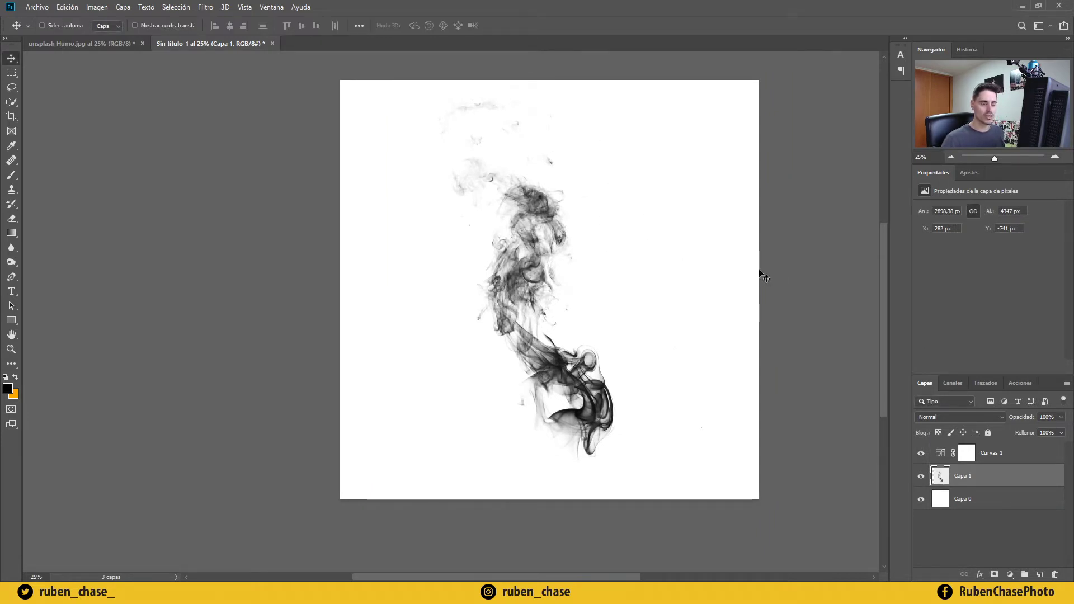
Add a new layer above Curvas 1 and paint all the canvas edges with a soft white 600 px brush.
click(1021, 459)
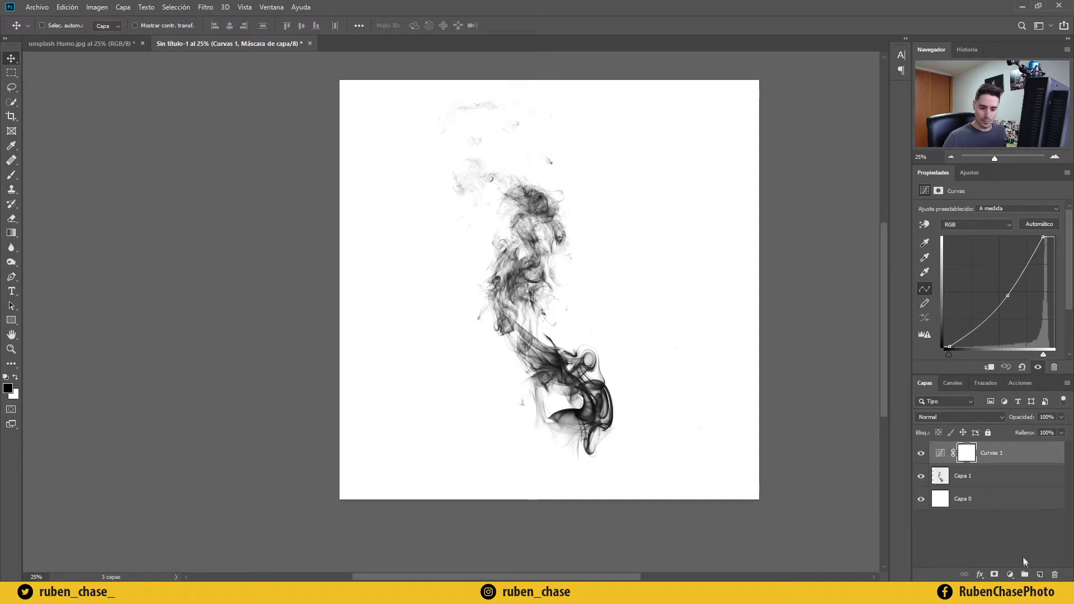
click(1039, 574)
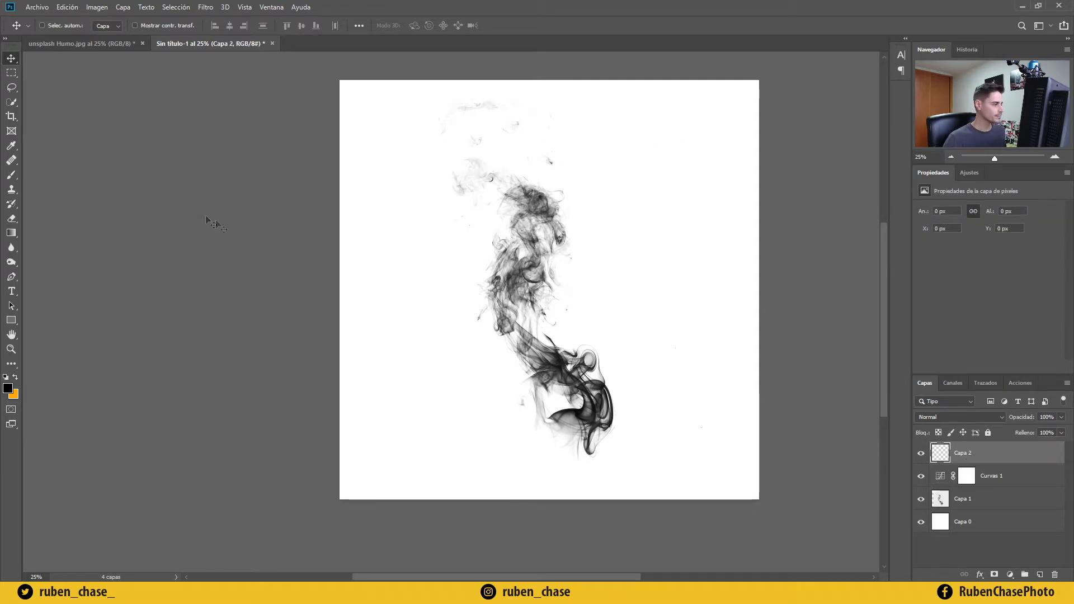
click(11, 175)
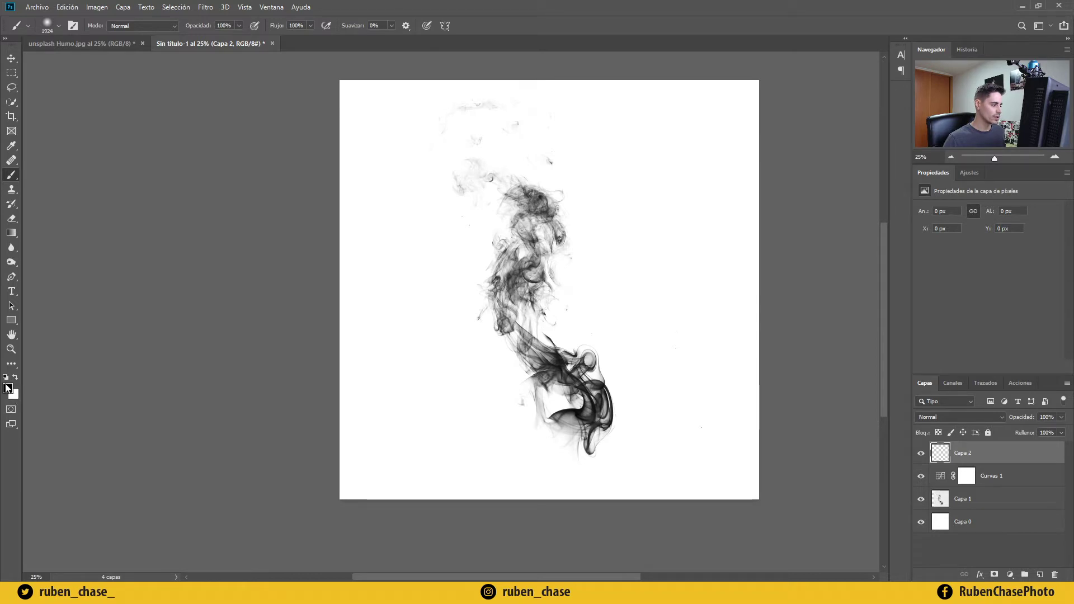
click(15, 379)
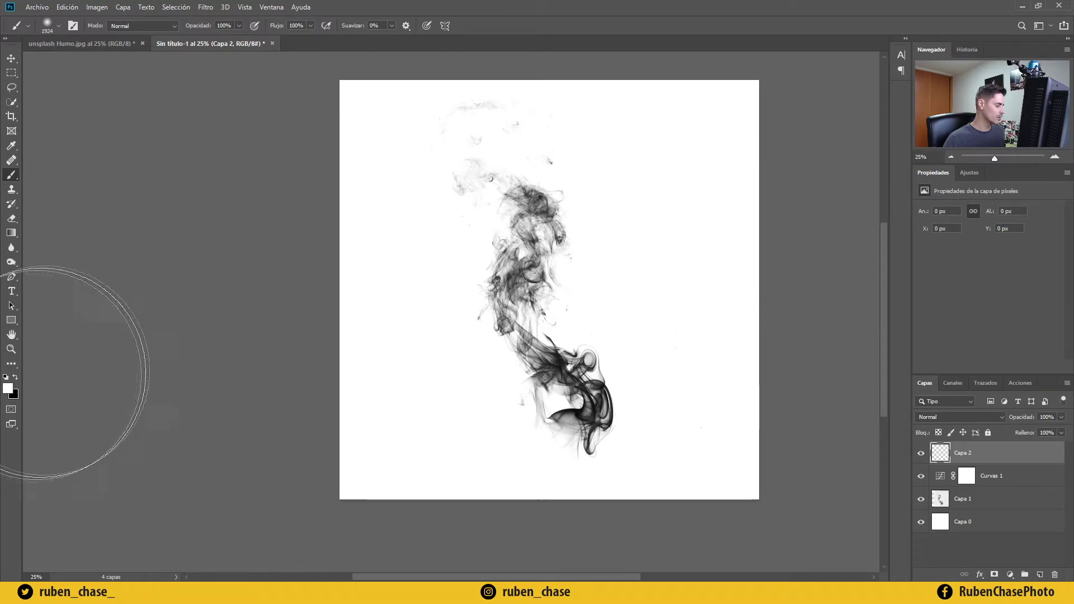
key(bracketleft)
key(bracketleft)
key(bracketleft)
key(bracketleft)
key(bracketleft)
key(bracketleft)
key(bracketleft)
key(bracketleft)
key(bracketleft)
key(bracketleft)
key(bracketleft)
key(bracketleft)
key(bracketleft)
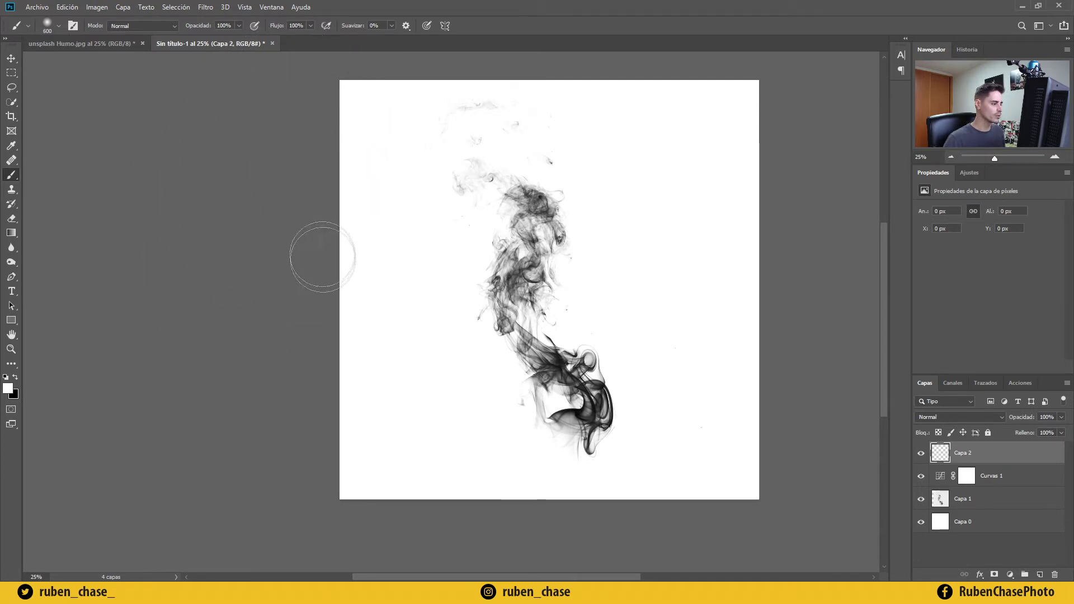
mouse_move(410, 508)
mouse_down()
mouse_move(763, 505)
mouse_move(765, 114)
mouse_move(726, 52)
mouse_move(547, 48)
mouse_move(283, 72)
mouse_up()
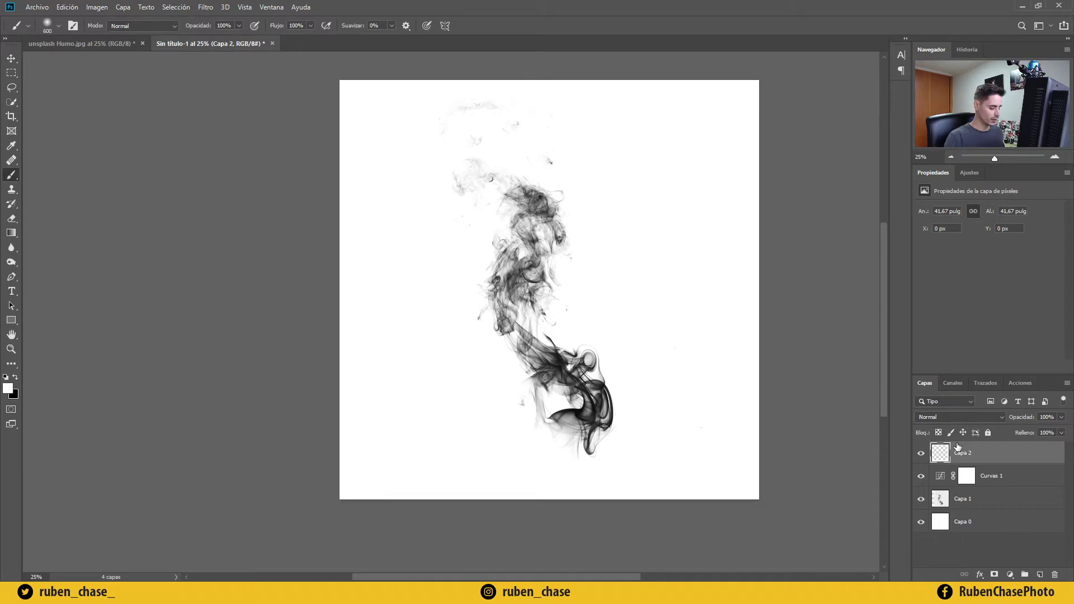
Check the white border's coverage by temporarily inverting Capa 2, and make black the foreground colour.
key(ctrl+i)
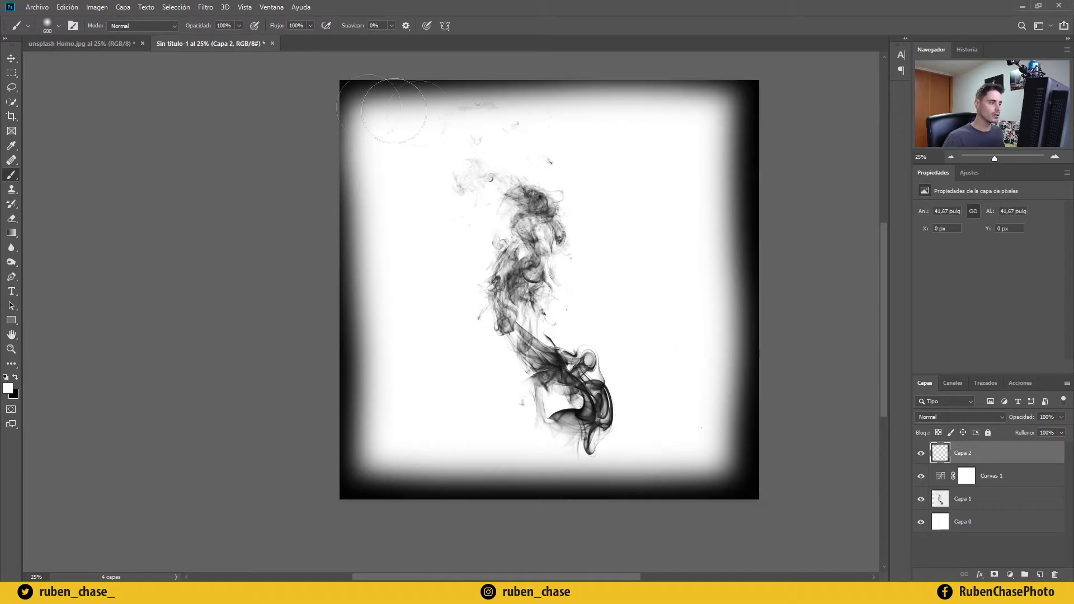
key(x)
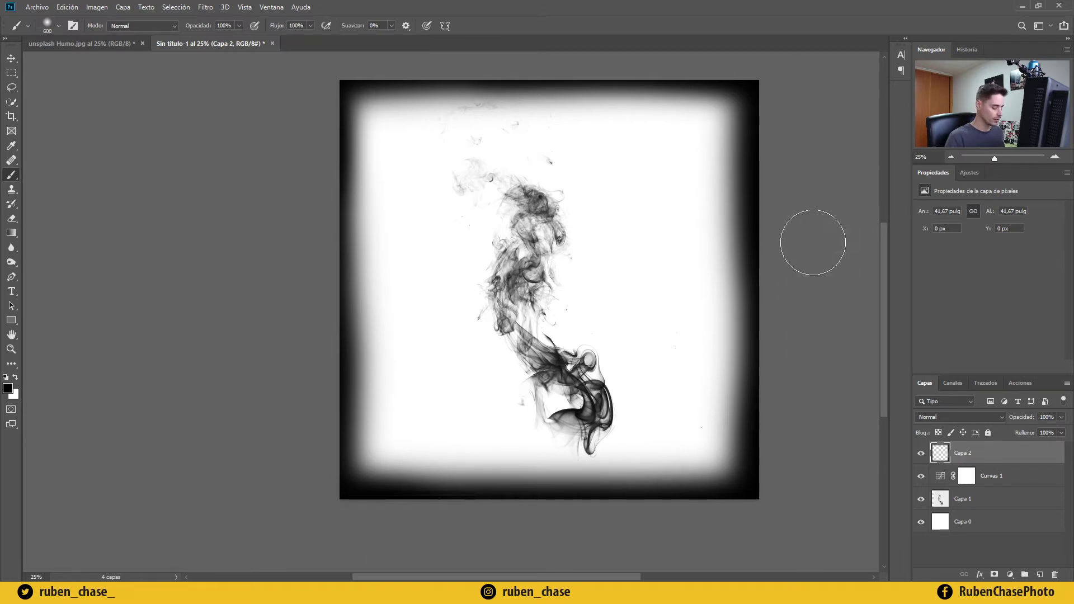
key(ctrl+z)
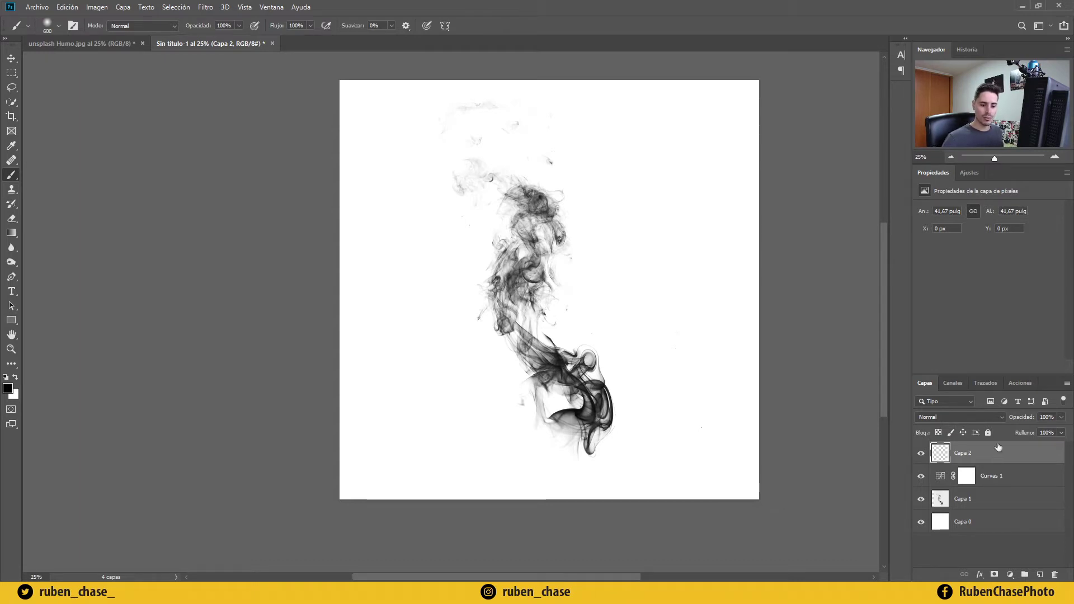
Merge all layers from Capa 2 down to Capa 0 into a single layer.
key(shift)
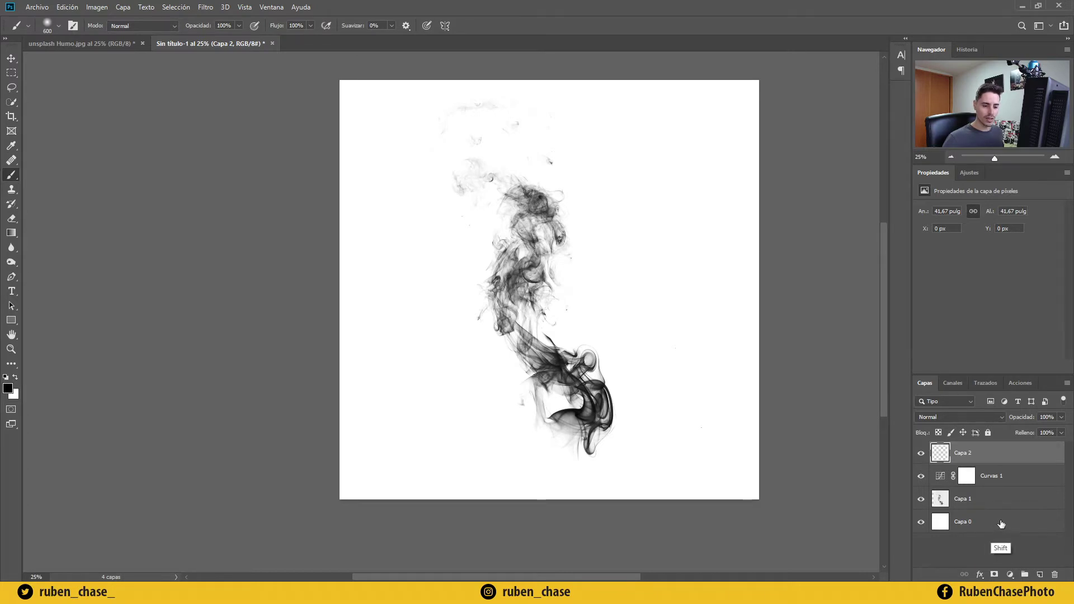
shift+click(999, 524)
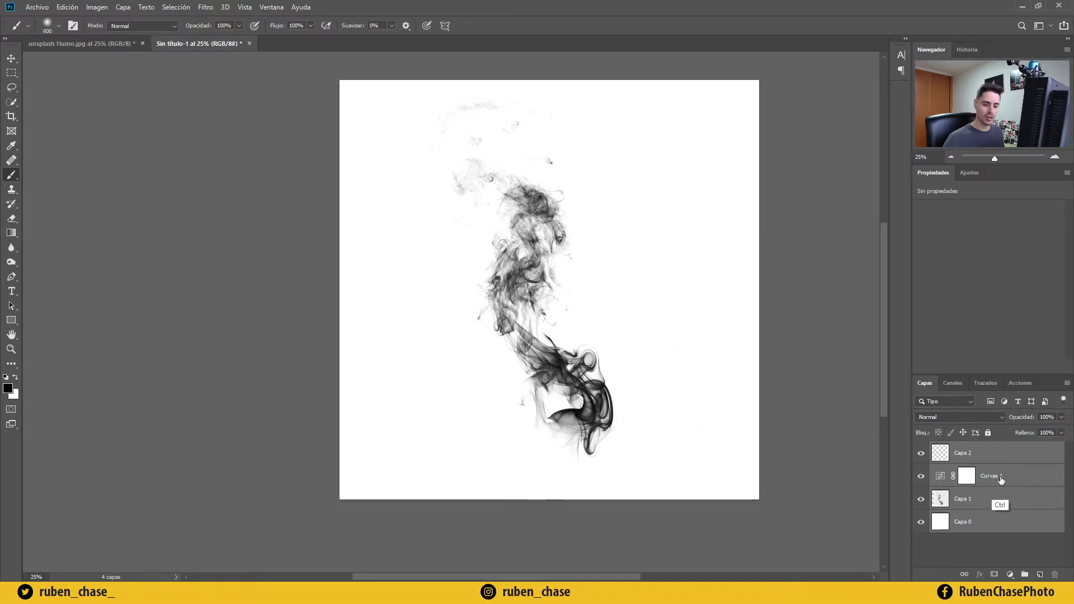
key(ctrl+e)
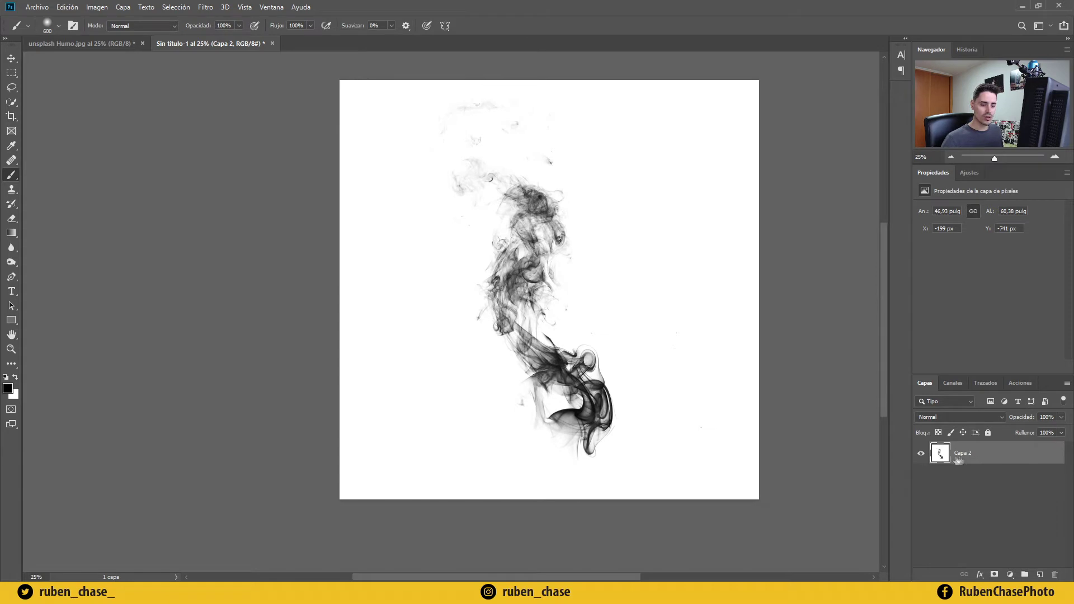
Define the black smoke image as a brush preset named "Humo 01".
click(71, 8)
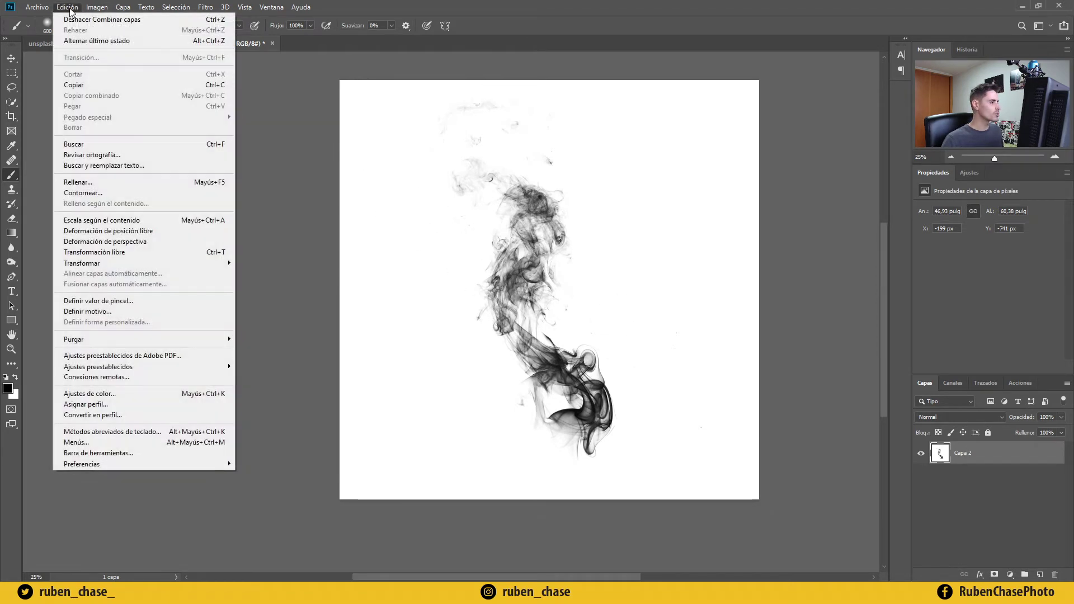
click(99, 301)
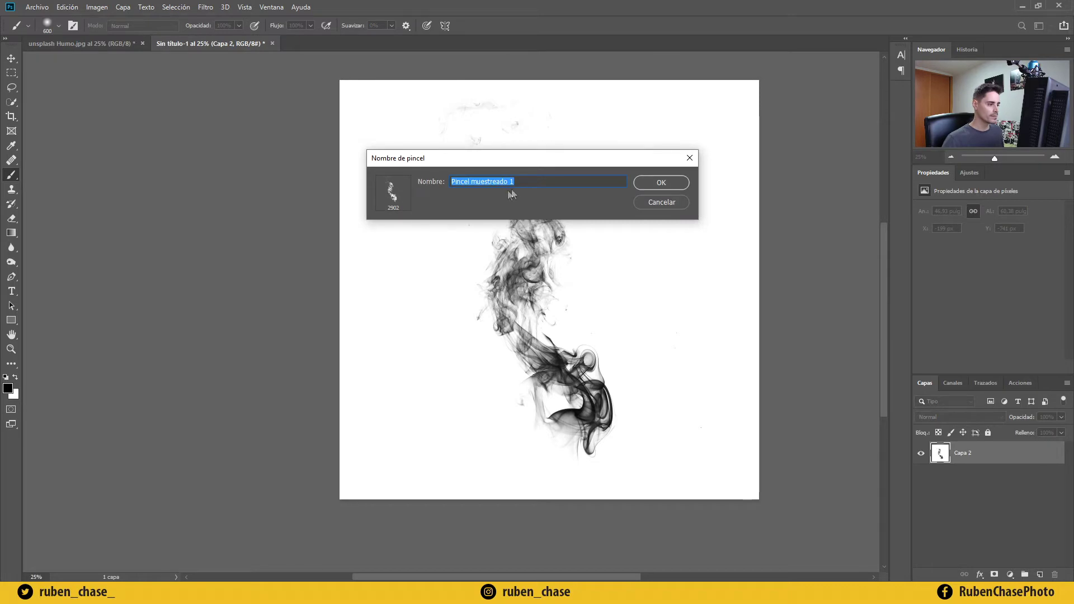
text(Humo 01)
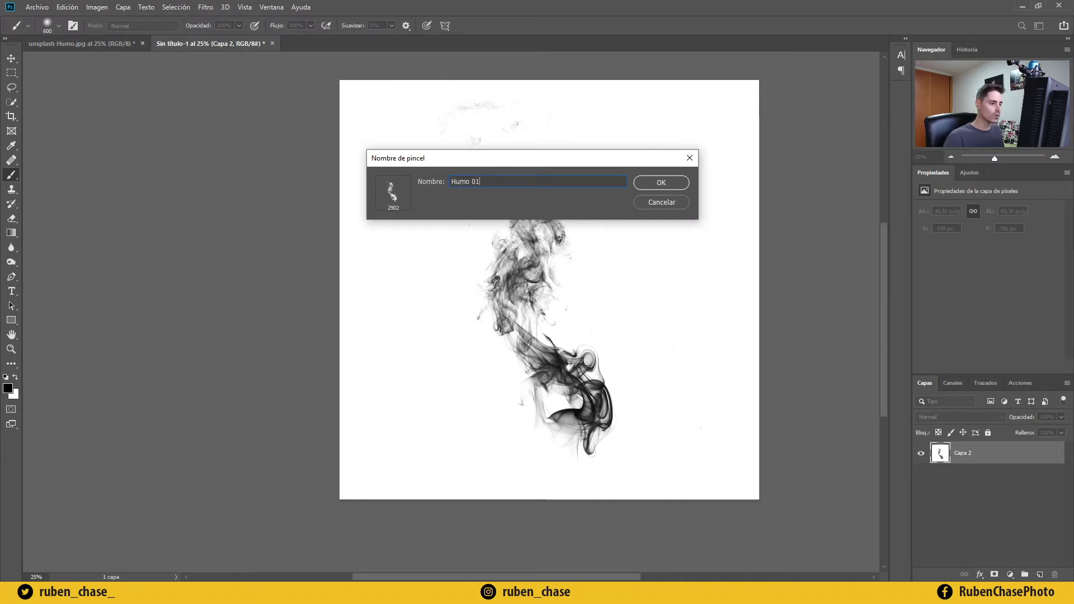
click(660, 183)
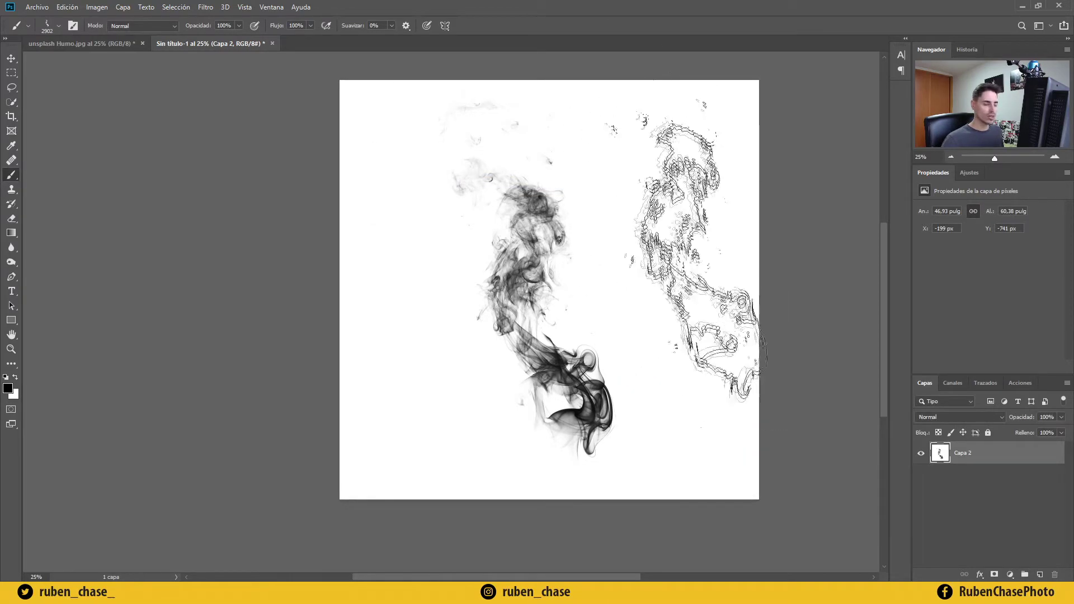
Test the new smoke brush by stamping overlapping black smoke plumes across the canvas.
click(674, 249)
click(447, 280)
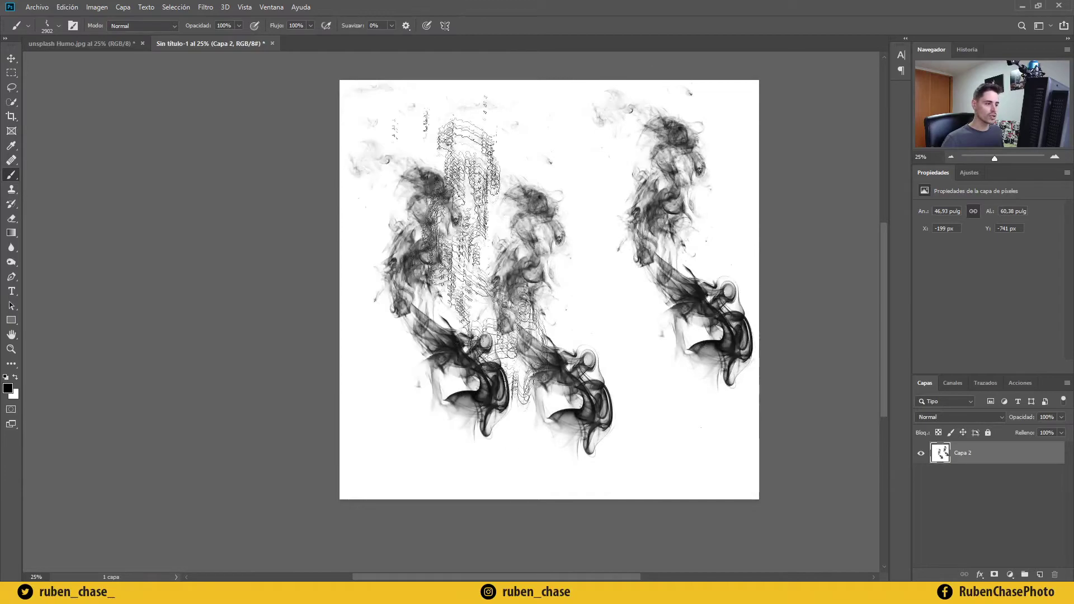
click(573, 215)
click(475, 263)
click(626, 335)
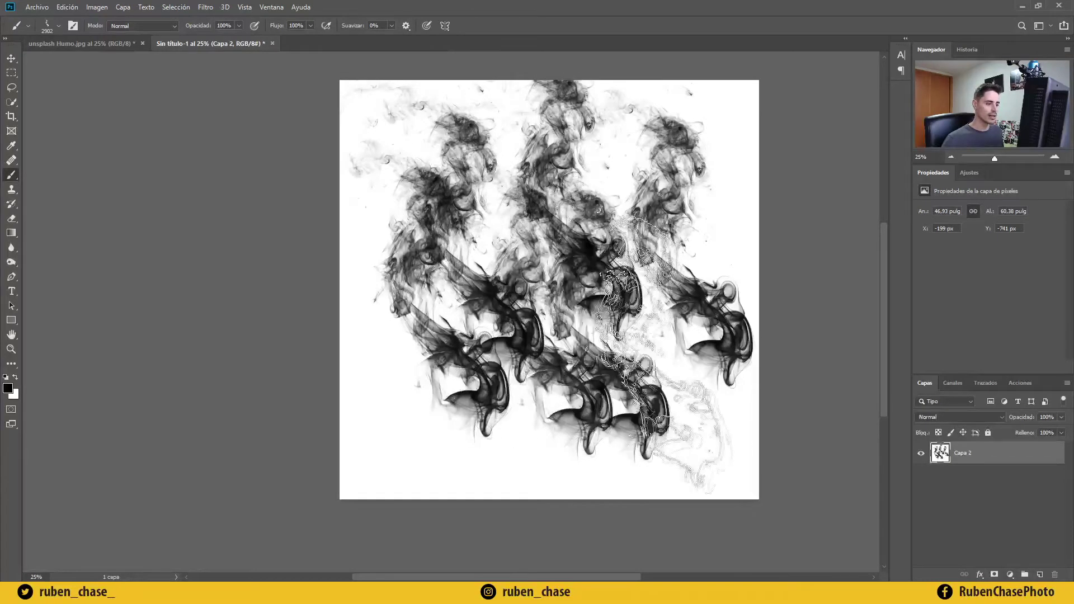
click(671, 364)
click(665, 409)
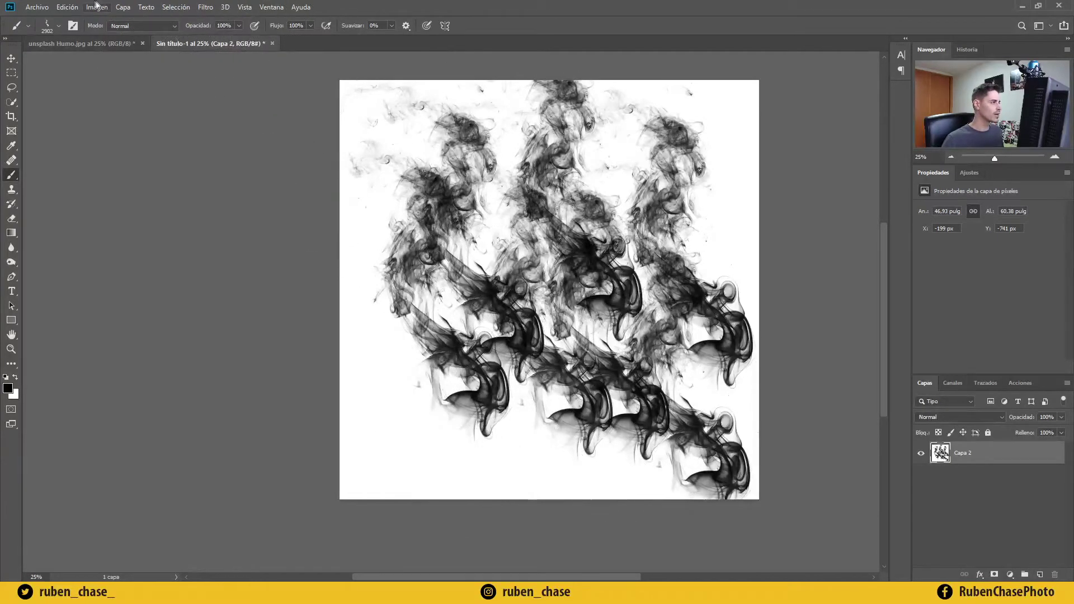
Create a new white 3000 x 3000 px RGB document at 72 pixels per inch.
click(37, 6)
click(45, 20)
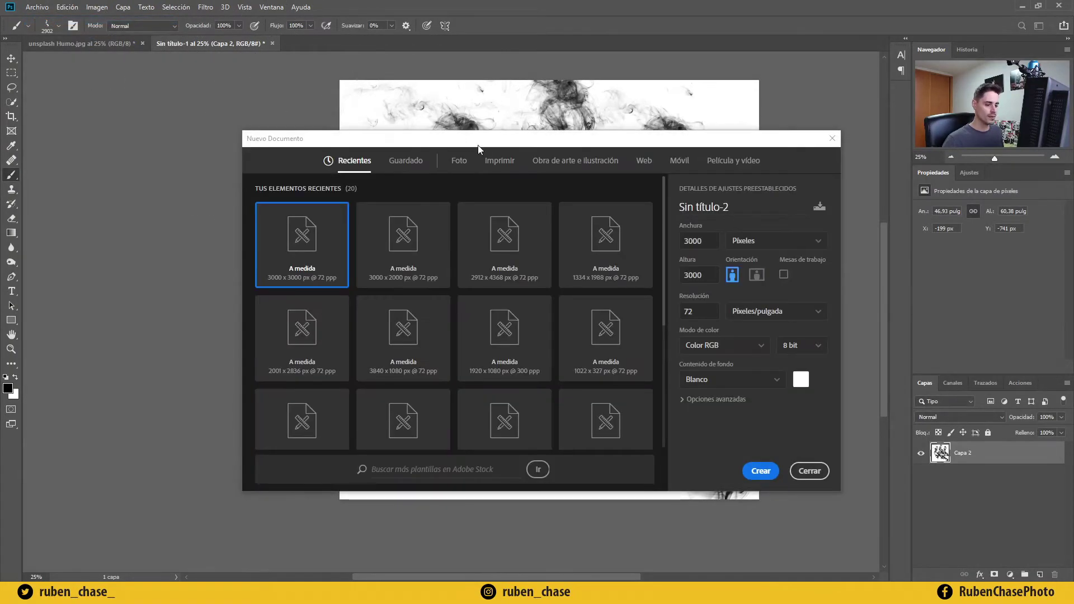
click(761, 473)
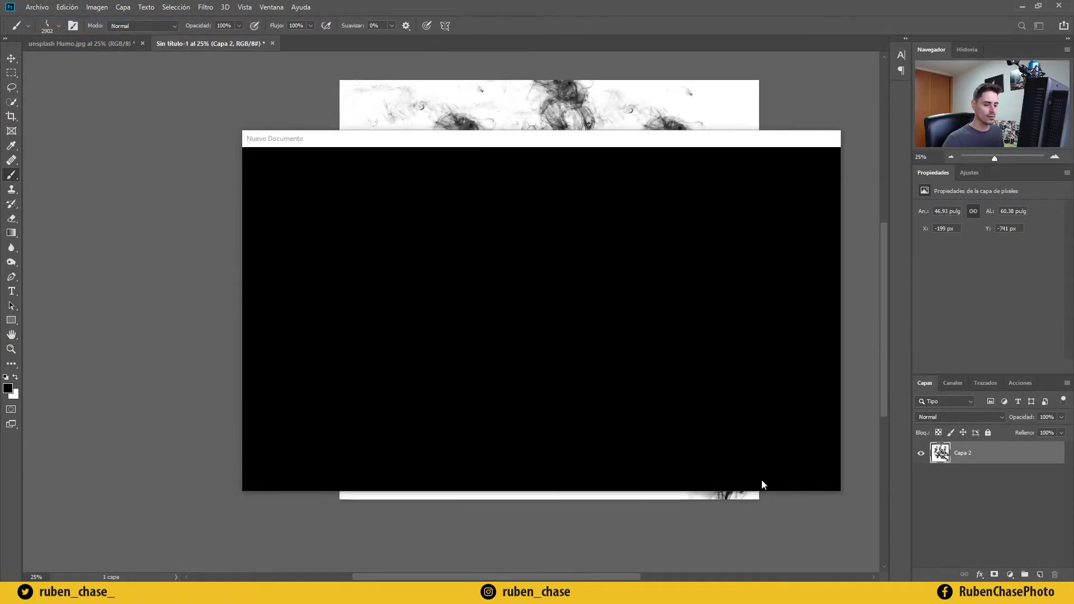
Reduce the smoke brush to 800 px and stamp separate black plumes over the upper part of the canvas.
key(bracketleft)
key(bracketleft)
key(bracketleft)
key(bracketleft)
key(bracketleft)
key(bracketleft)
key(bracketleft)
key(bracketleft)
key(bracketleft)
key(bracketleft)
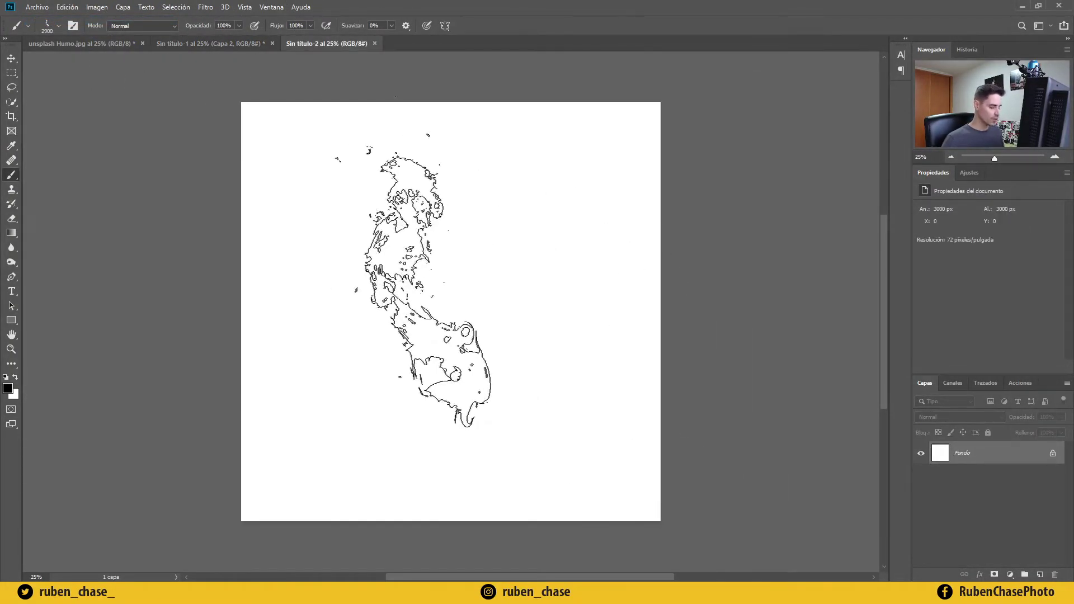
key(bracketleft)
key(bracketleft)
key(bracketleft)
key(bracketleft)
key(bracketleft)
key(bracketleft)
key(bracketleft)
key(bracketleft)
key(bracketleft)
key(bracketleft)
key(bracketleft)
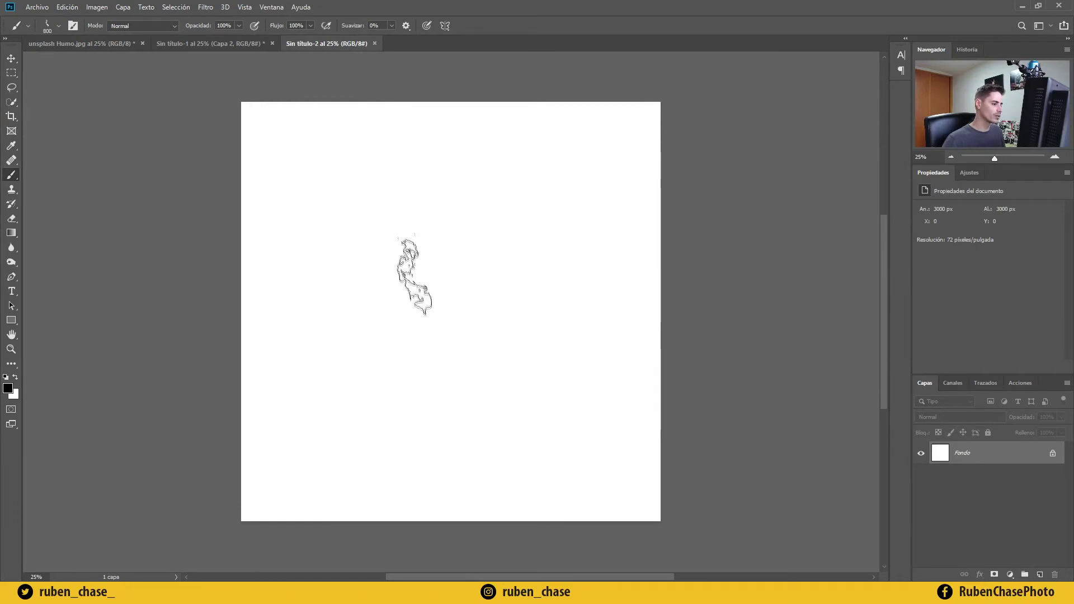
click(306, 217)
click(376, 203)
click(465, 178)
click(290, 330)
click(414, 287)
click(420, 162)
click(524, 147)
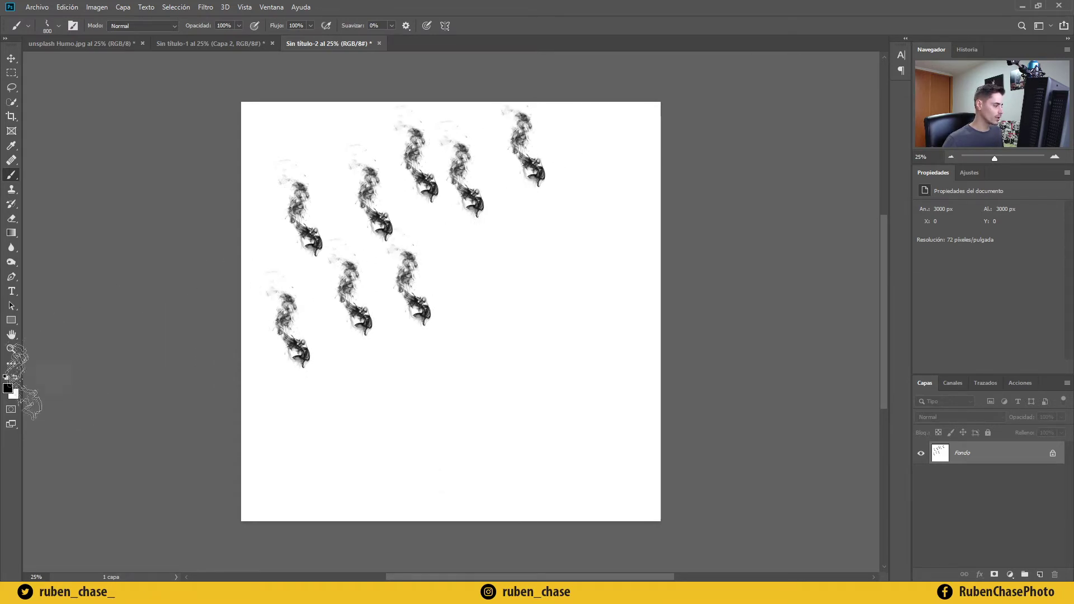
Set the foreground colour to red b32525 and test the smoke brush with one stamp and one continuous stroke.
click(7, 387)
click(772, 233)
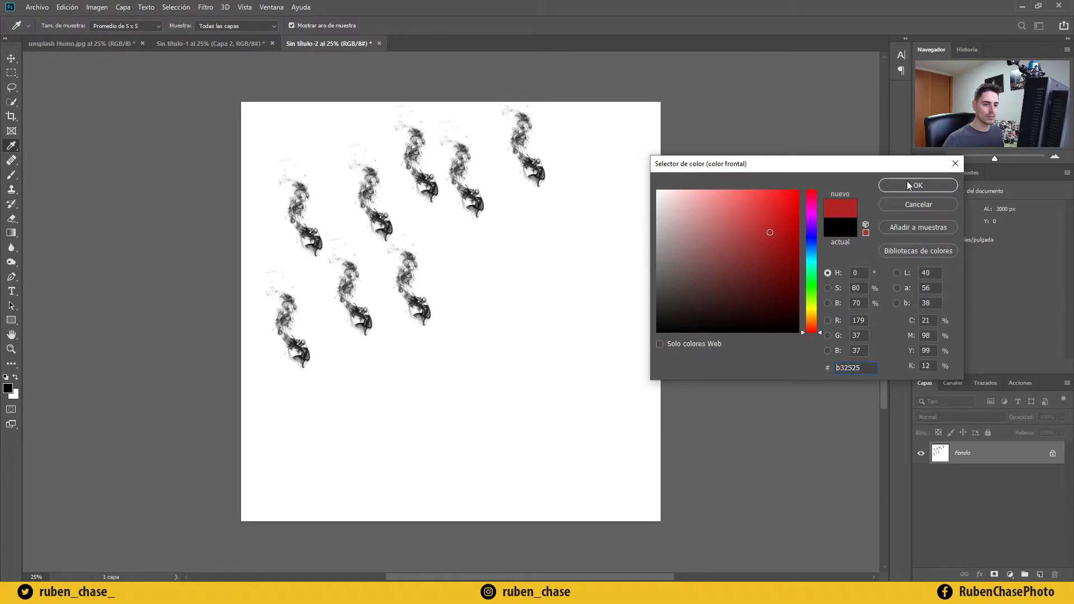
click(918, 185)
click(592, 162)
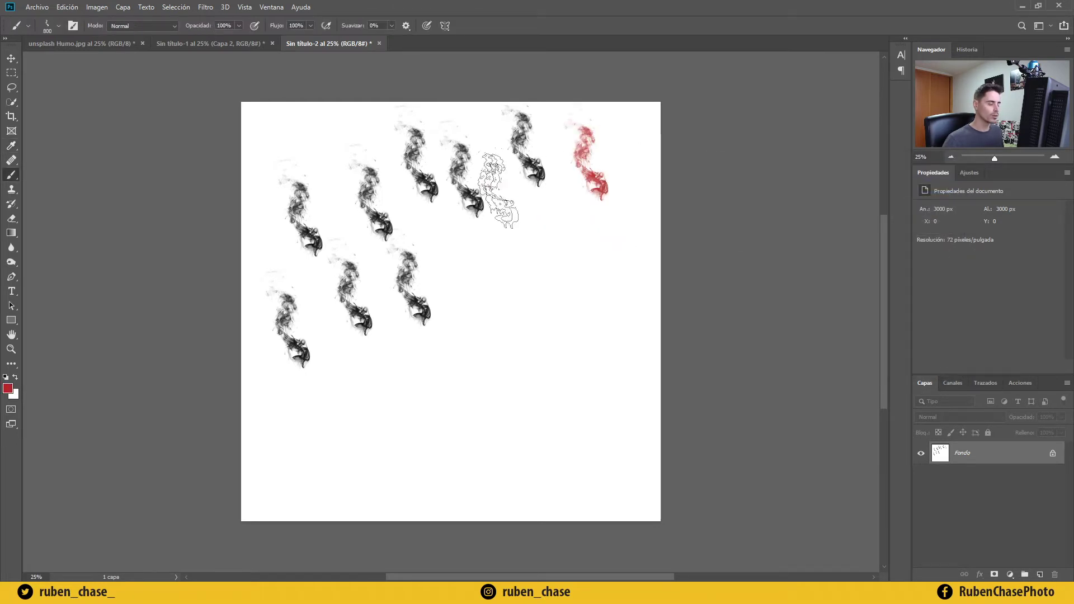
mouse_move(354, 418)
mouse_down()
mouse_move(484, 360)
mouse_move(579, 336)
mouse_up()
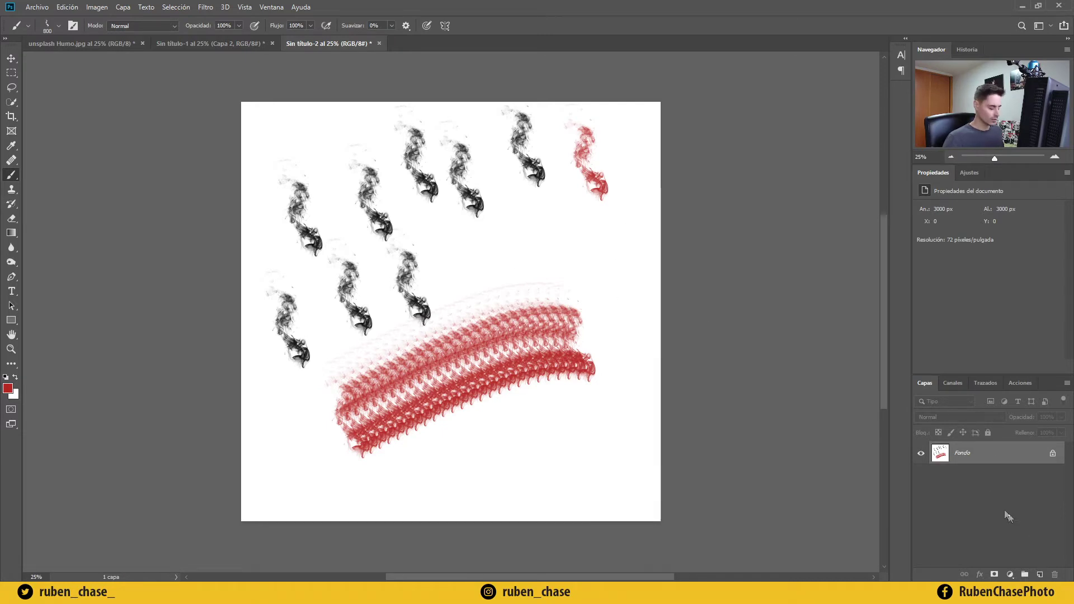
Undo all smoke stamps and strokes on the new canvas.
key(ctrl+z)
key(ctrl+z)
key(ctrl+z)
key(ctrl+z)
key(ctrl+z)
key(ctrl+z)
key(ctrl+z)
key(ctrl+z)
key(ctrl+z)
key(ctrl+z)
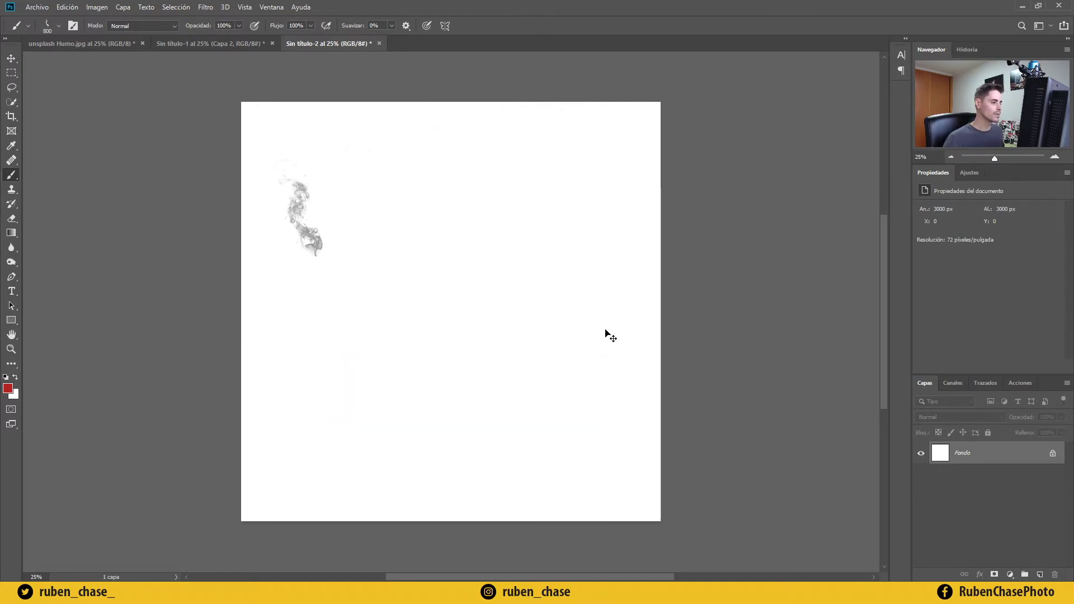
Pick the "Ojo muestro" brush preset and stamp one red eye on the canvas.
click(59, 25)
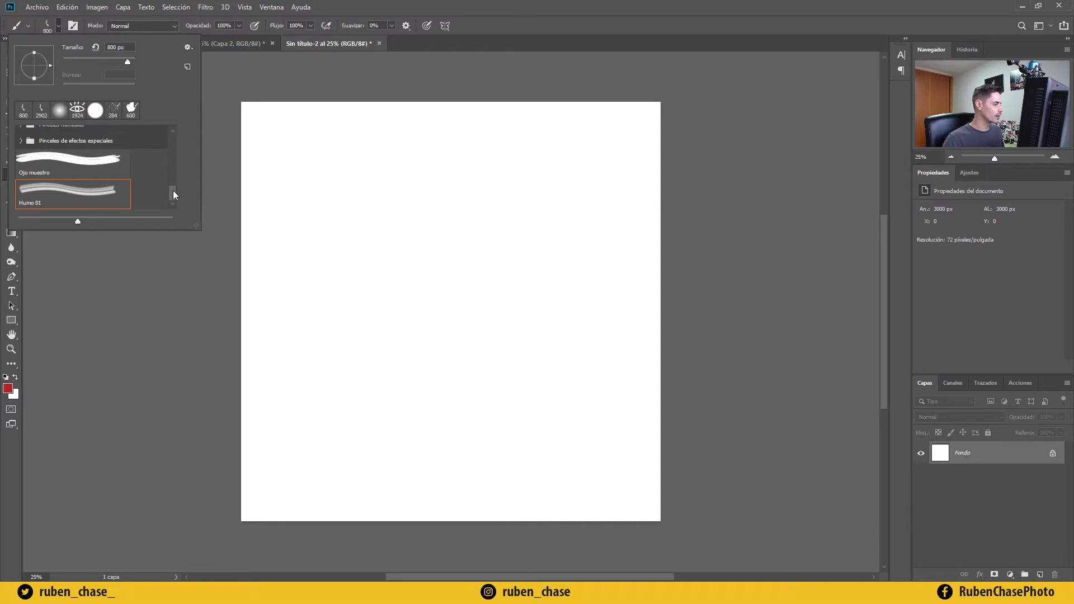
mouse_move(172, 190)
mouse_down()
mouse_move(173, 177)
mouse_move(173, 192)
mouse_up()
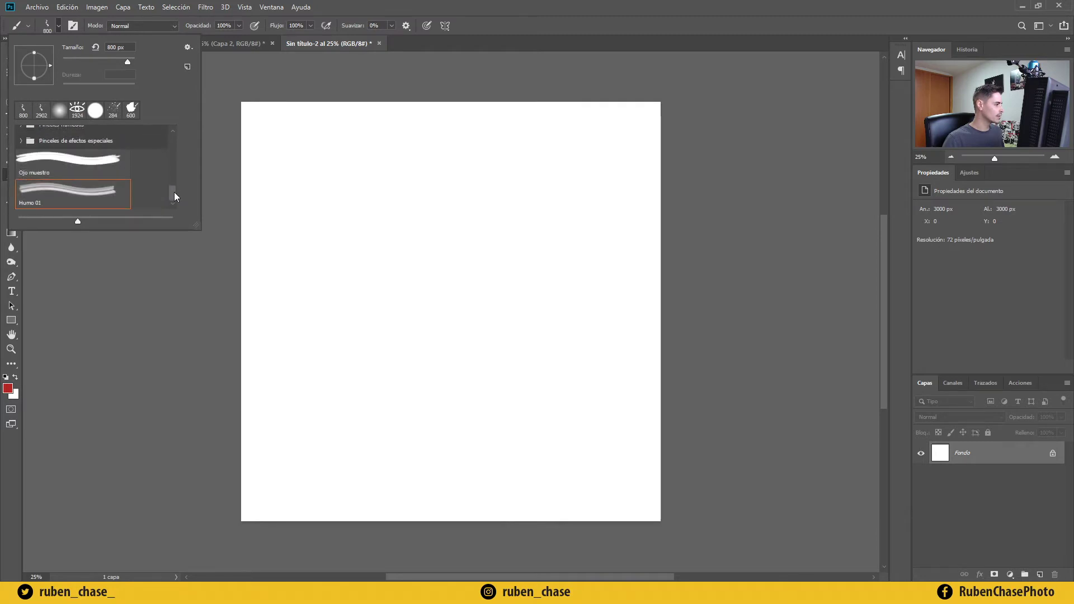
click(50, 174)
click(446, 245)
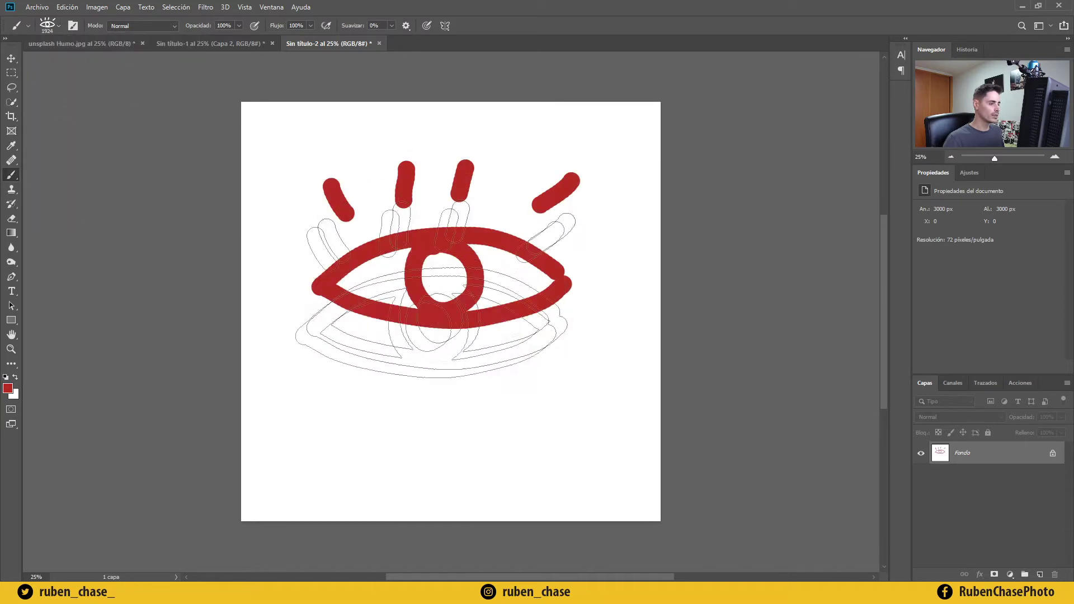
Choose the "Humo 01" brush preset again and open its brush settings as a floating panel beside the canvas.
click(59, 26)
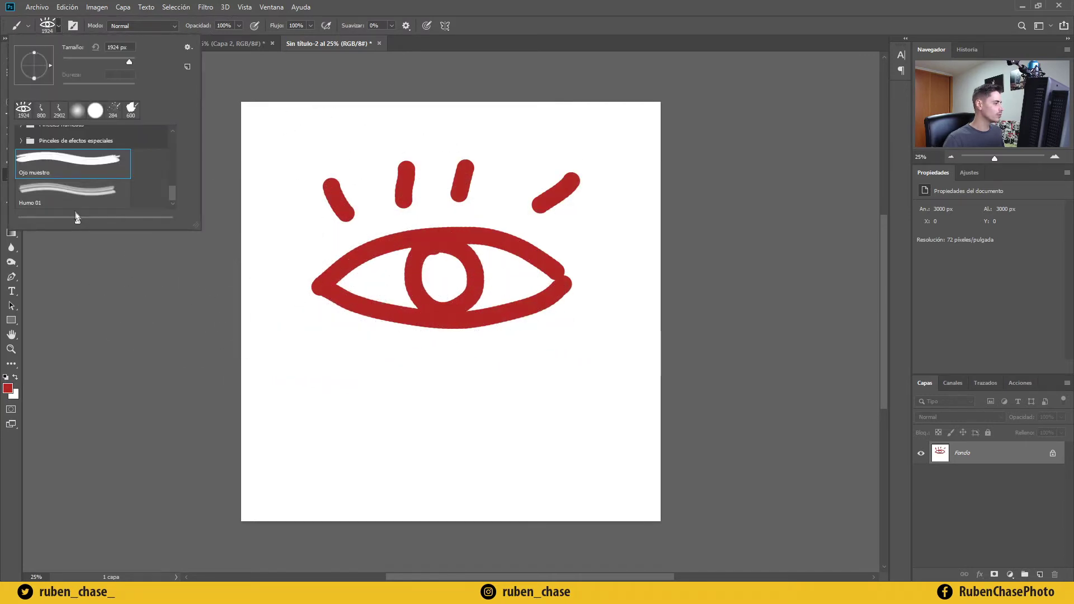
click(104, 193)
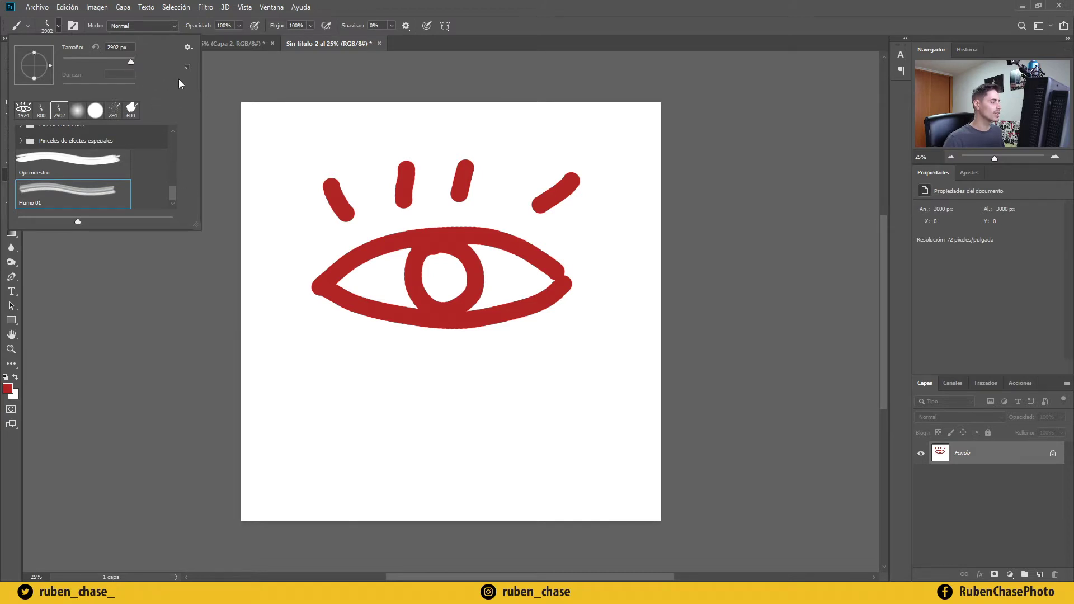
click(73, 25)
click(73, 25)
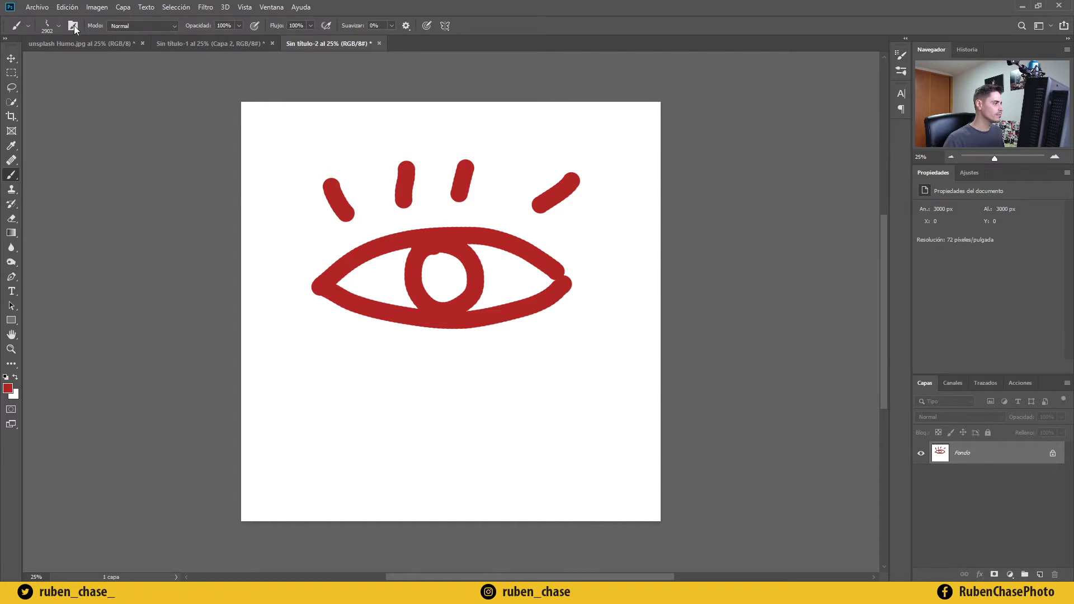
click(72, 26)
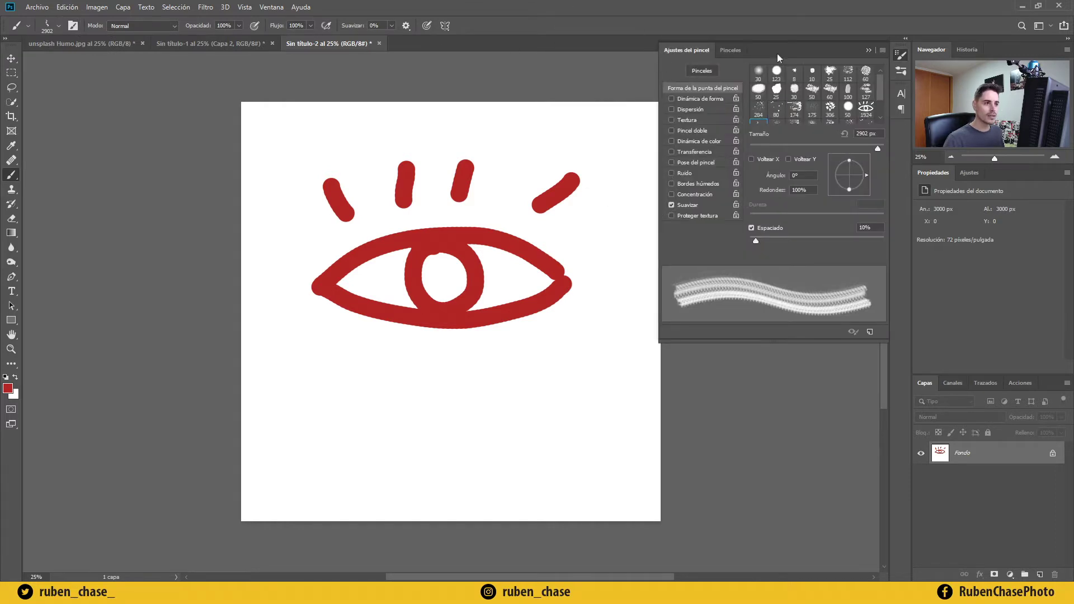
mouse_move(793, 52)
mouse_down()
mouse_move(751, 139)
mouse_move(757, 147)
mouse_move(740, 132)
mouse_up()
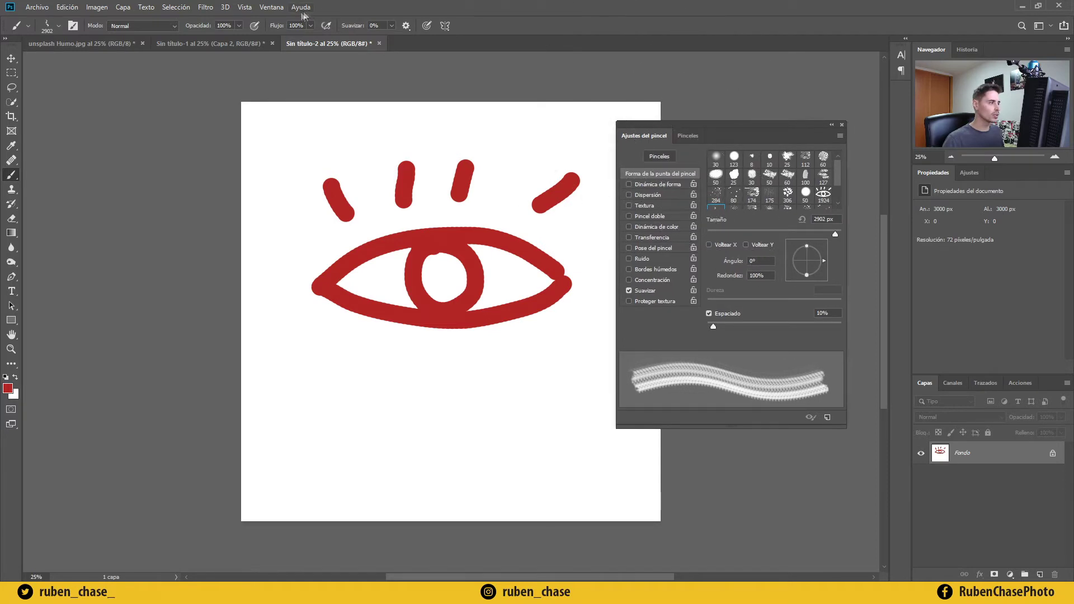
Reposition the floating brush settings and look over the list of saved brush presets.
click(272, 7)
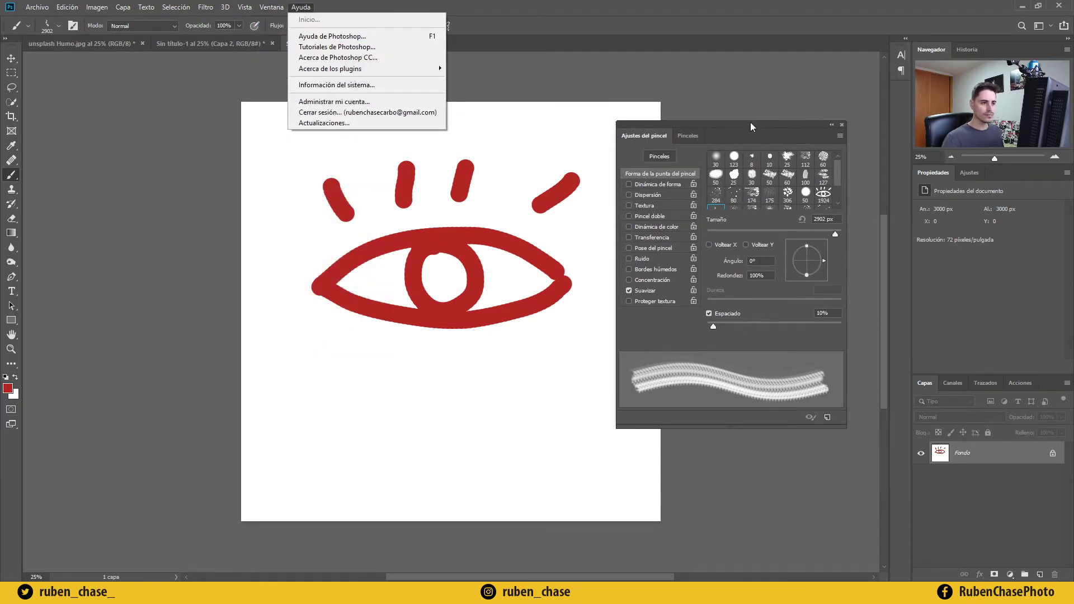
click(750, 122)
drag(750, 122, 761, 113)
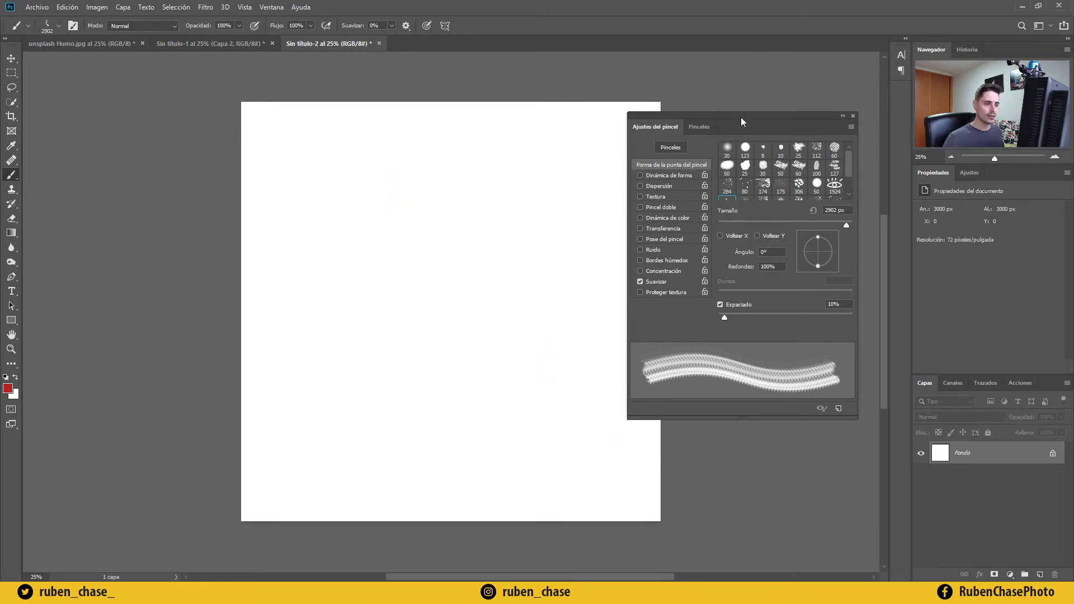
drag(740, 116, 743, 99)
click(701, 110)
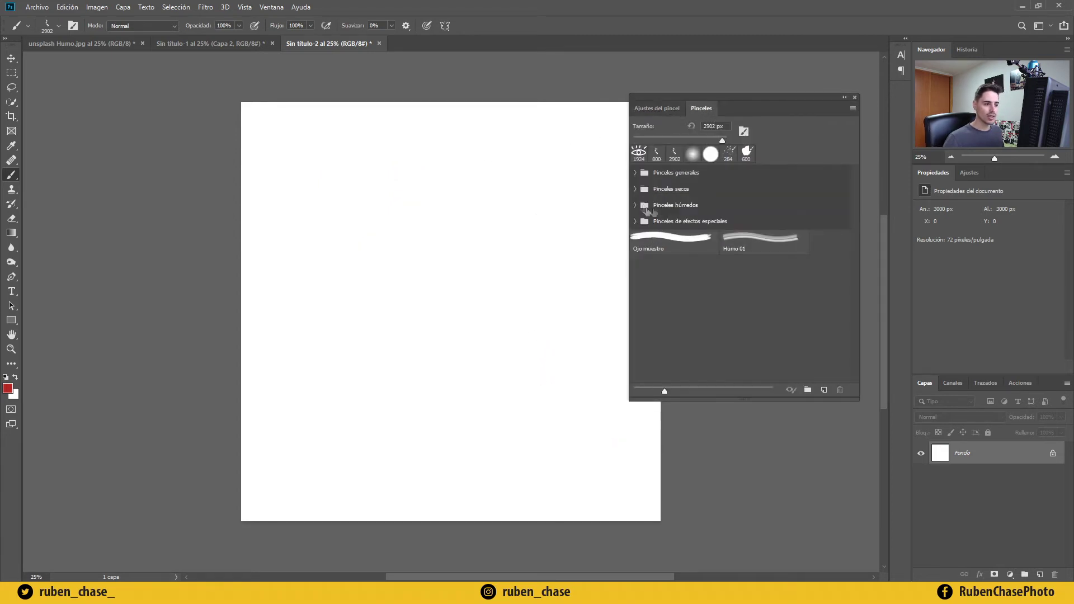
click(657, 108)
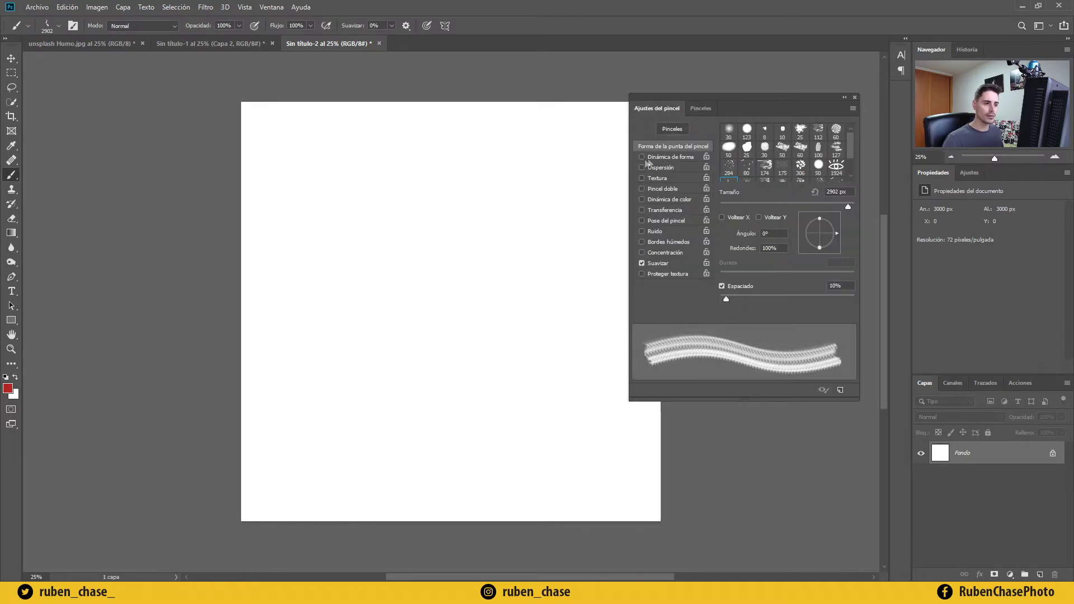
Enable Dinámica de forma for the smoke brush and set the size variation to 48%.
click(693, 159)
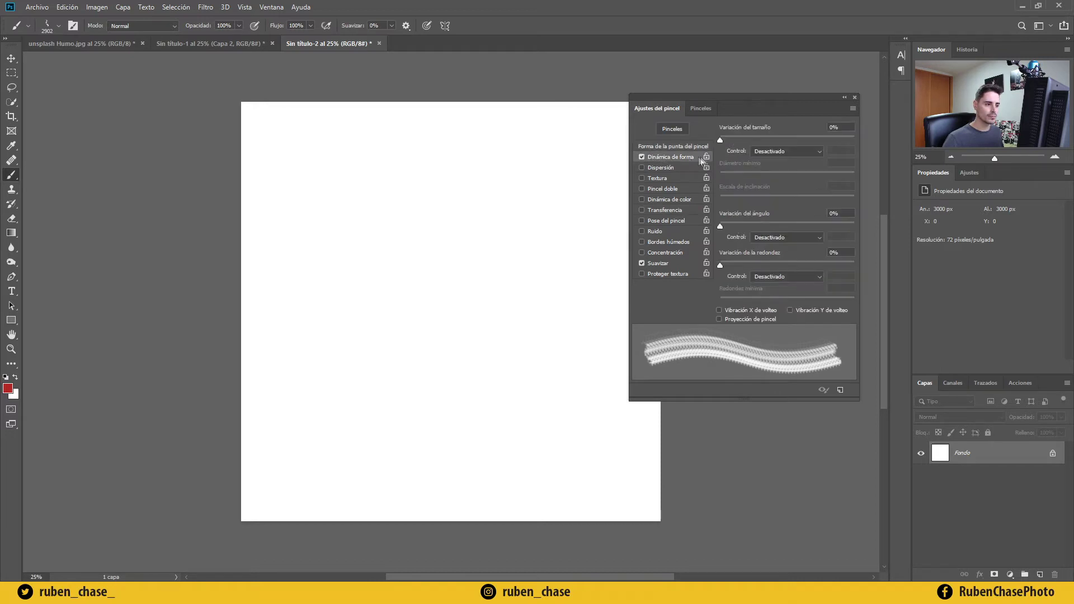
mouse_move(720, 140)
mouse_down()
mouse_move(802, 146)
mouse_move(702, 142)
mouse_up()
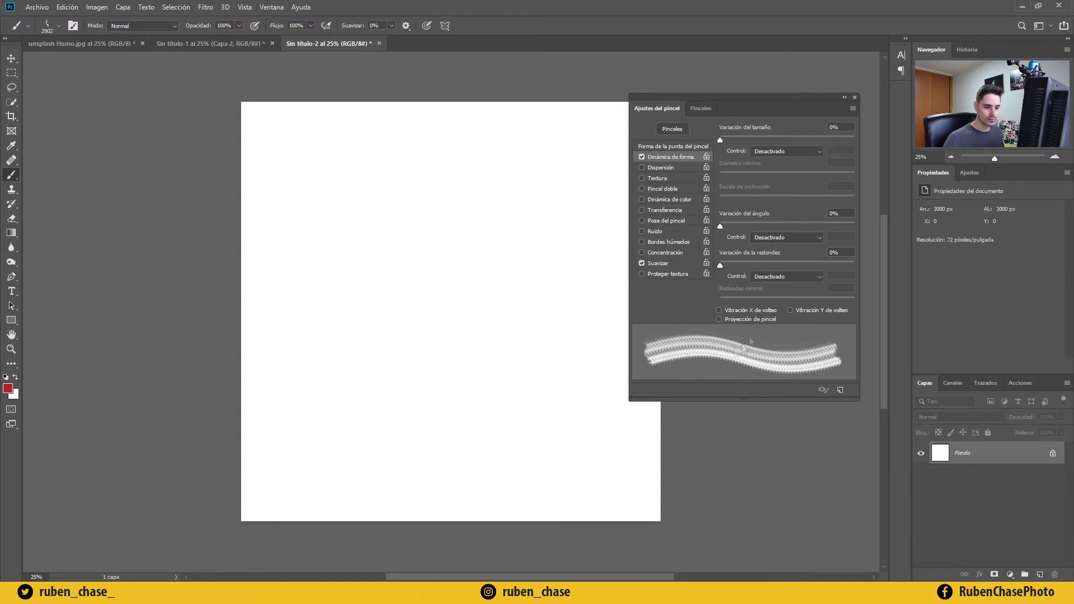
mouse_move(721, 140)
mouse_down()
mouse_move(793, 143)
mouse_move(785, 141)
mouse_up()
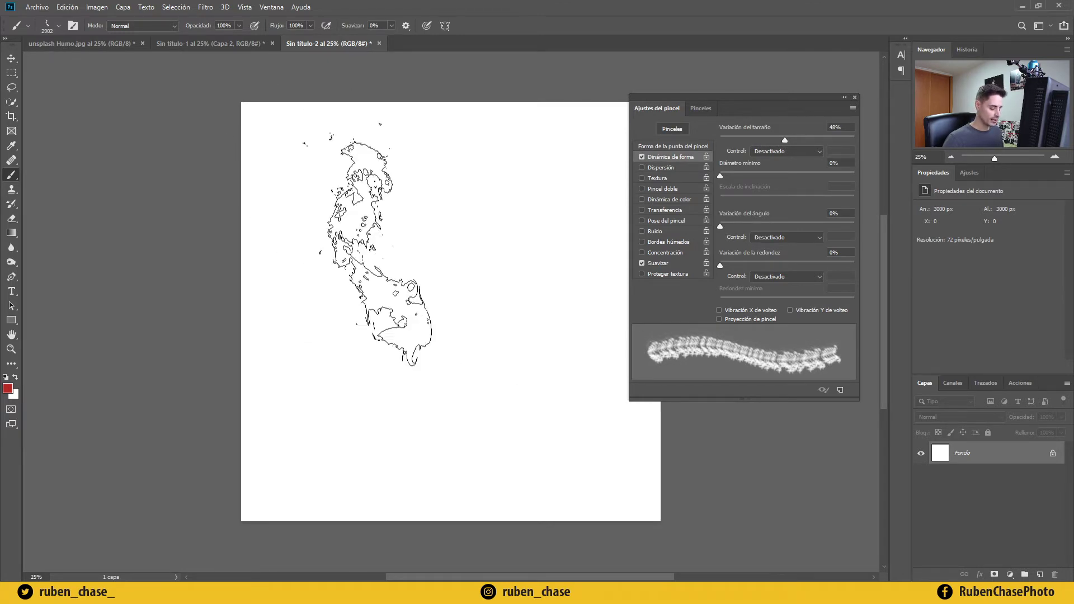
Reduce the smoke brush to 1100 px and paint two red test strokes across the canvas.
key(bracketleft)
key(bracketleft)
key(bracketleft)
key(bracketleft)
key(bracketleft)
key(bracketleft)
key(bracketleft)
key(bracketleft)
key(bracketleft)
key(bracketleft)
key(bracketleft)
key(bracketleft)
key(bracketleft)
key(bracketleft)
key(bracketleft)
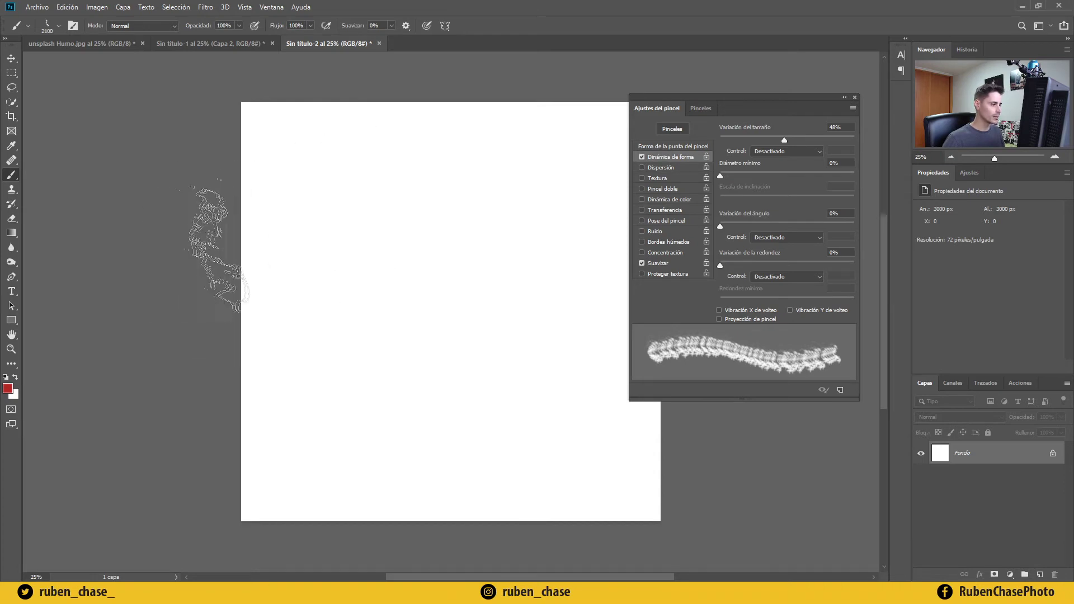
key(bracketleft)
key(bracketleft)
key(bracketleft)
key(bracketleft)
key(bracketleft)
key(bracketleft)
key(bracketleft)
key(bracketleft)
key(bracketleft)
key(bracketleft)
key(bracketleft)
key(bracketleft)
key(bracketleft)
key(bracketleft)
key(bracketleft)
key(bracketleft)
key(bracketleft)
key(bracketleft)
mouse_move(288, 216)
mouse_down()
mouse_move(356, 181)
mouse_move(509, 179)
mouse_up()
click(277, 340)
mouse_move(274, 338)
mouse_down()
mouse_move(323, 317)
mouse_move(448, 316)
mouse_move(570, 262)
mouse_up()
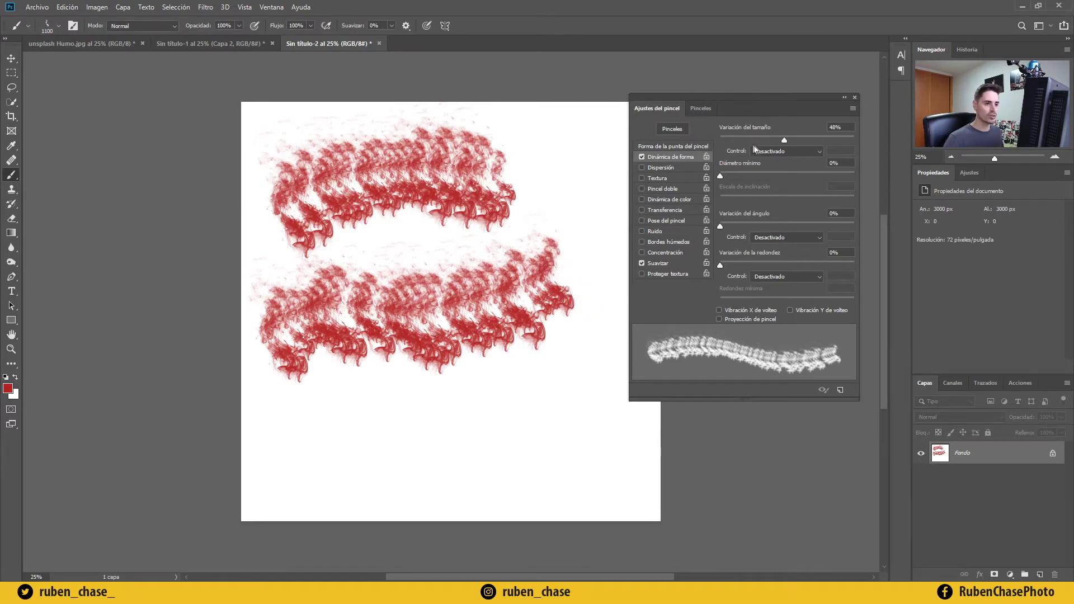
Raise the size variation to 73%, test it with one stroke and undo the test strokes.
drag(784, 141, 819, 141)
mouse_move(338, 433)
mouse_down()
mouse_move(451, 431)
mouse_move(548, 372)
mouse_move(568, 403)
mouse_up()
key(ctrl+z)
key(ctrl+z)
key(ctrl+z)
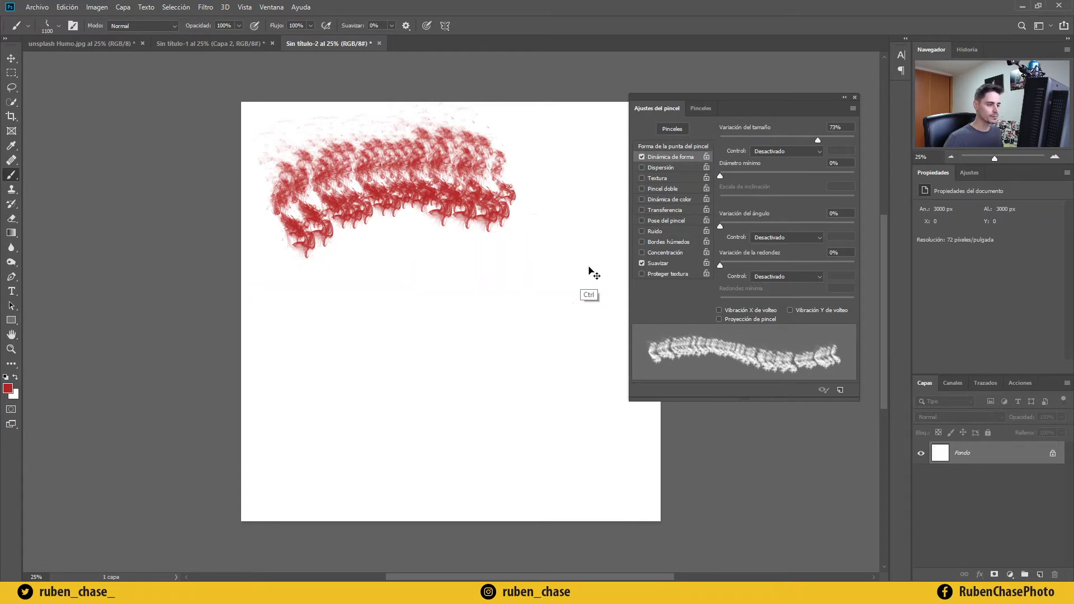
Enable Dispersión at 179%, paint a diagonal test stroke with the scattered smoke and undo it.
click(663, 169)
mouse_move(720, 141)
mouse_down()
mouse_move(764, 144)
mouse_move(726, 143)
mouse_move(744, 147)
mouse_up()
mouse_move(297, 389)
mouse_down()
mouse_move(417, 360)
mouse_move(588, 240)
mouse_move(595, 214)
mouse_up()
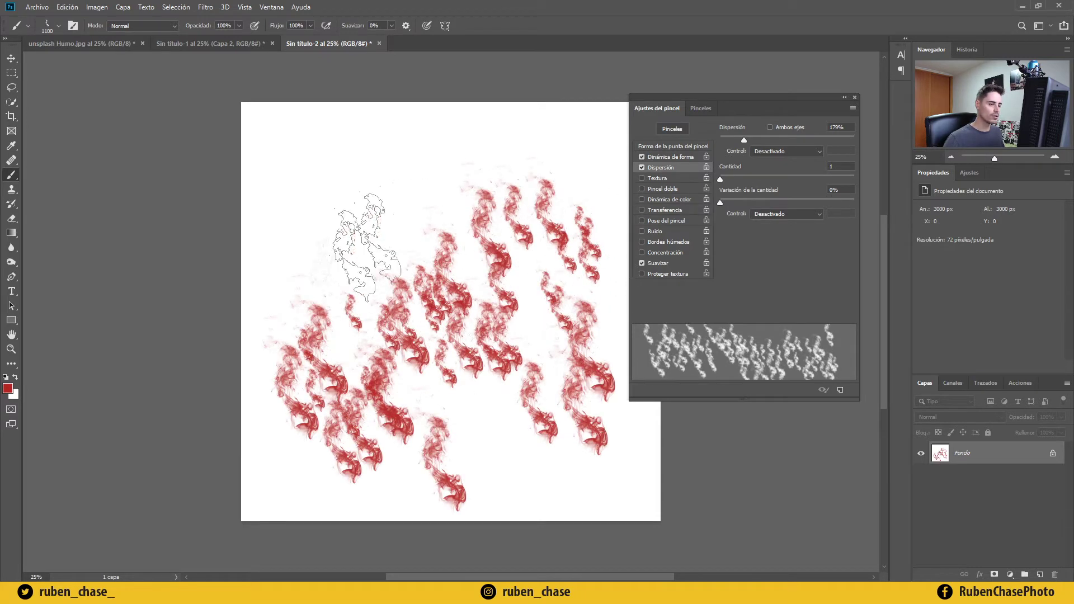
key(ctrl)
key(ctrl+z)
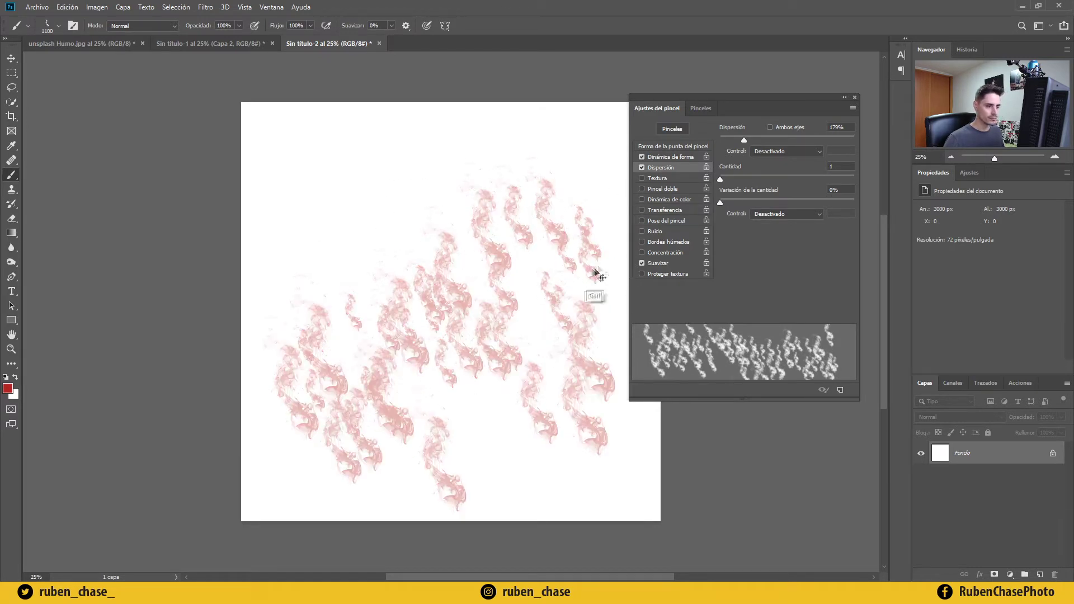
Set the dispersion to 79% and the angle variation to 14%, then try the brush with a stroke and undo it.
drag(742, 141, 731, 143)
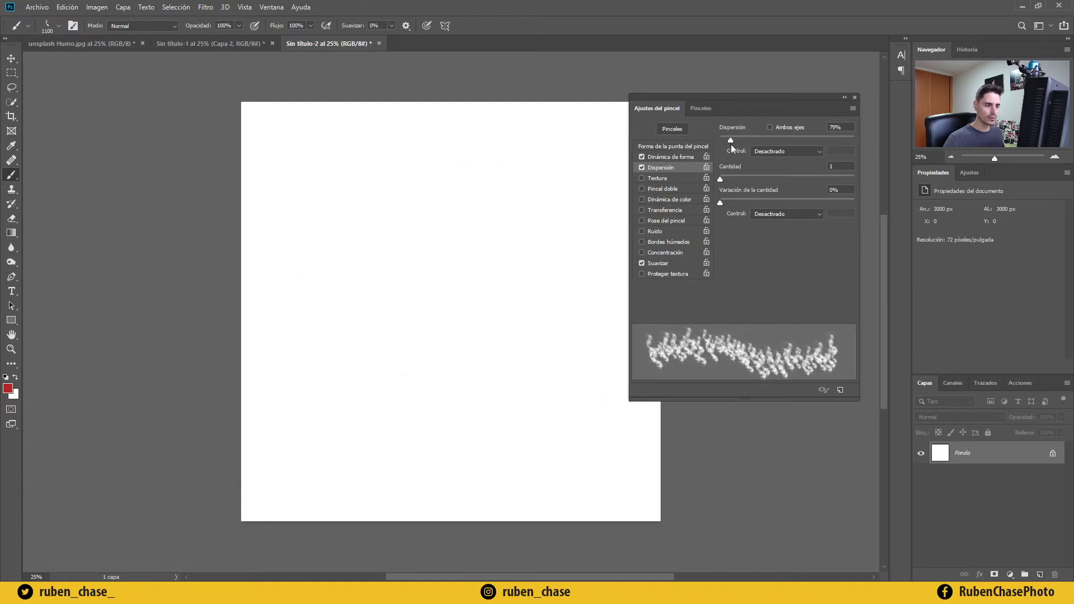
click(670, 157)
mouse_move(721, 175)
mouse_down()
mouse_move(762, 178)
mouse_move(720, 177)
mouse_up()
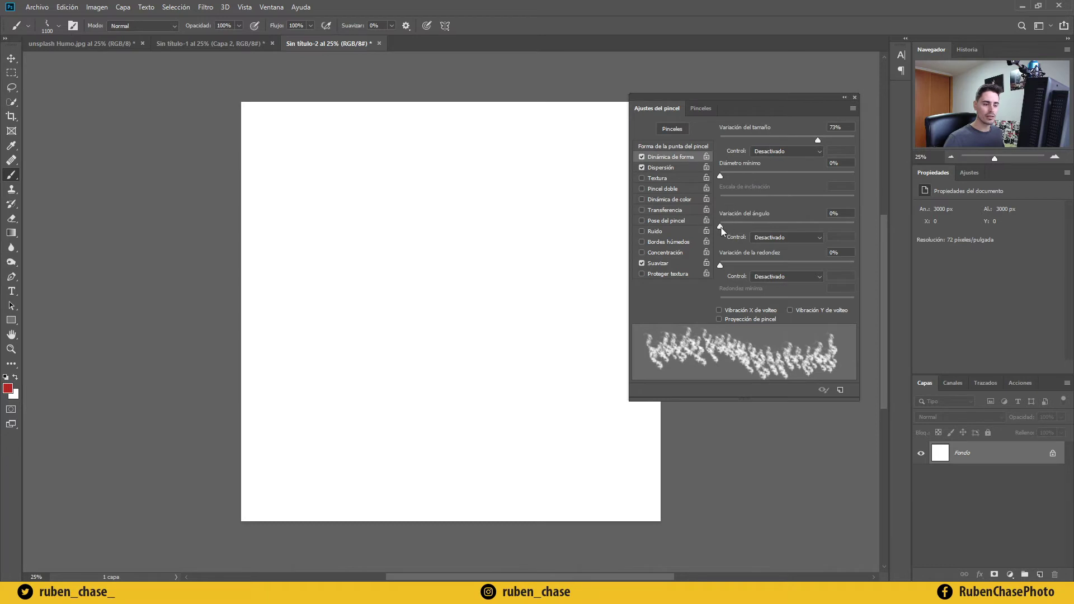
drag(721, 226, 739, 228)
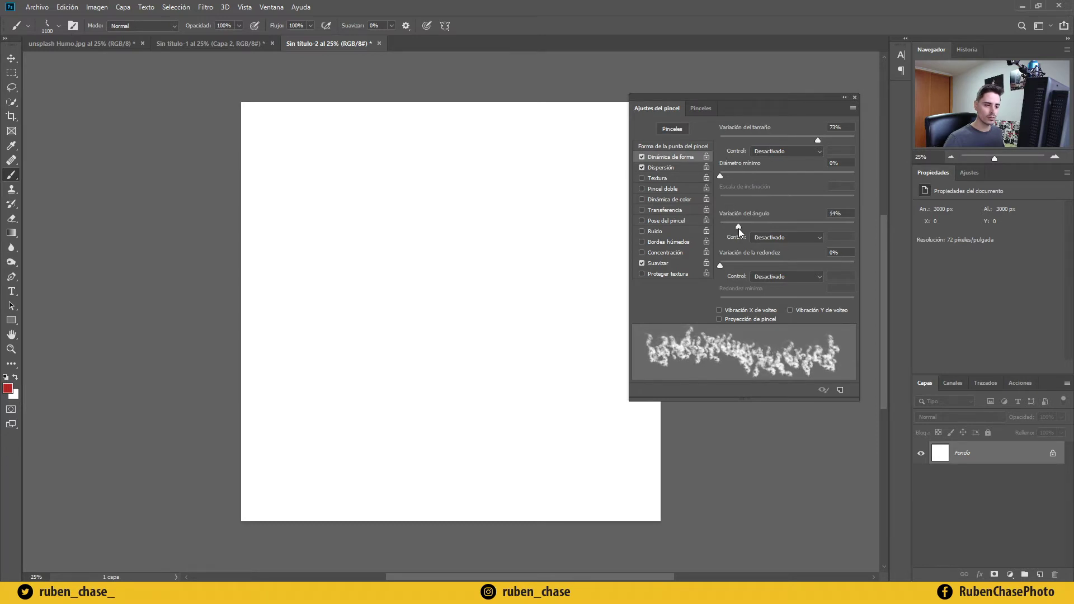
mouse_move(334, 289)
mouse_down()
mouse_move(482, 252)
mouse_move(566, 277)
mouse_move(476, 302)
mouse_move(369, 421)
mouse_move(490, 376)
mouse_move(426, 314)
mouse_move(389, 208)
mouse_move(499, 218)
mouse_move(543, 274)
mouse_up()
key(ctrl+z)
Set the dispersion to 100%, paint a test stroke with it and raise the dispersion's Cantidad to 6.
click(660, 168)
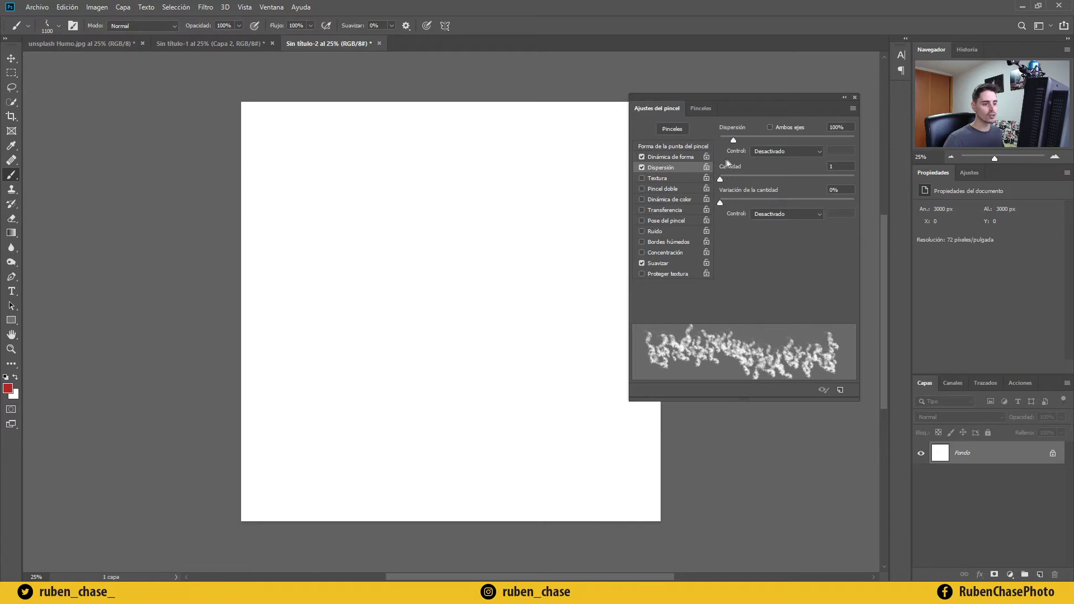
mouse_move(720, 181)
mouse_down()
mouse_move(767, 185)
mouse_move(719, 182)
mouse_up()
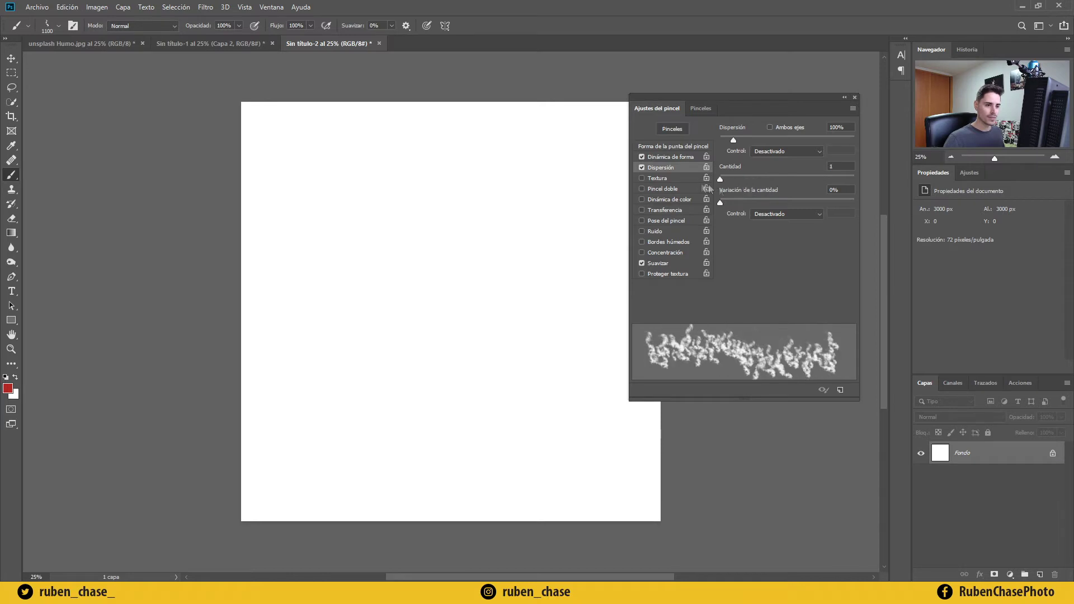
mouse_move(316, 307)
mouse_down()
mouse_move(393, 272)
mouse_move(538, 241)
mouse_move(544, 220)
mouse_up()
drag(746, 184, 761, 183)
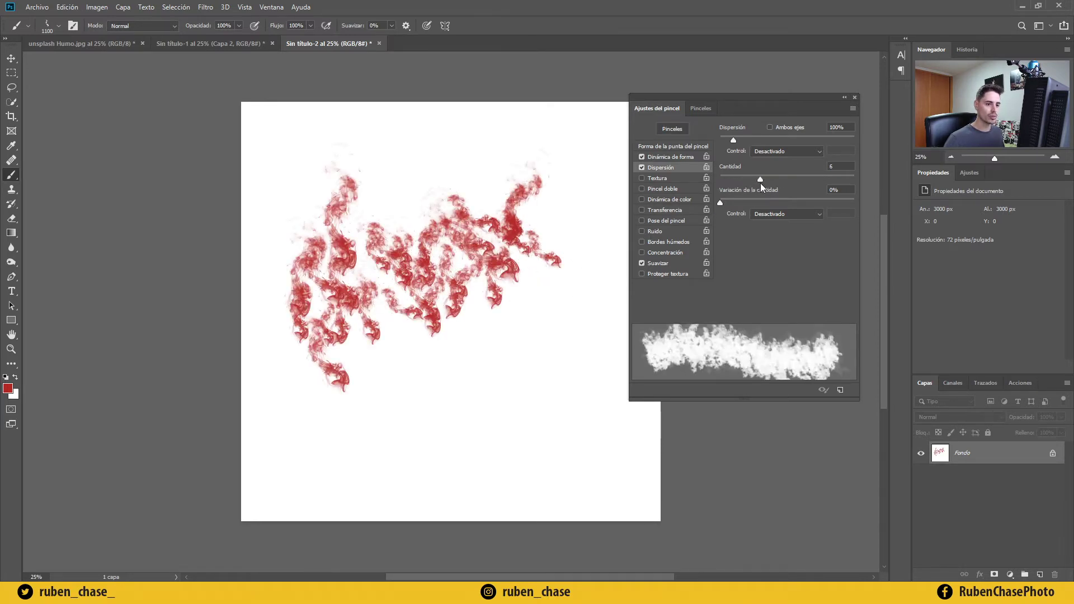
Paint a diagonal test stroke with the multiplied smoke, set the dispersion's Cantidad to 1 and raise the Variación de la cantidad slightly.
mouse_move(364, 442)
mouse_down()
mouse_move(473, 414)
mouse_move(537, 364)
mouse_move(618, 363)
mouse_up()
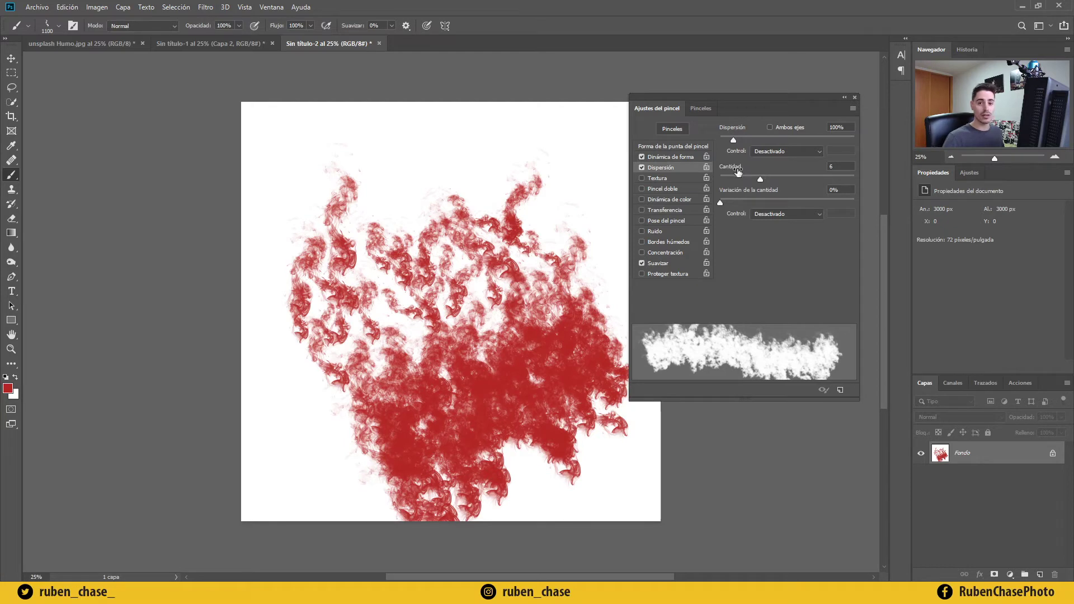
drag(760, 180, 719, 180)
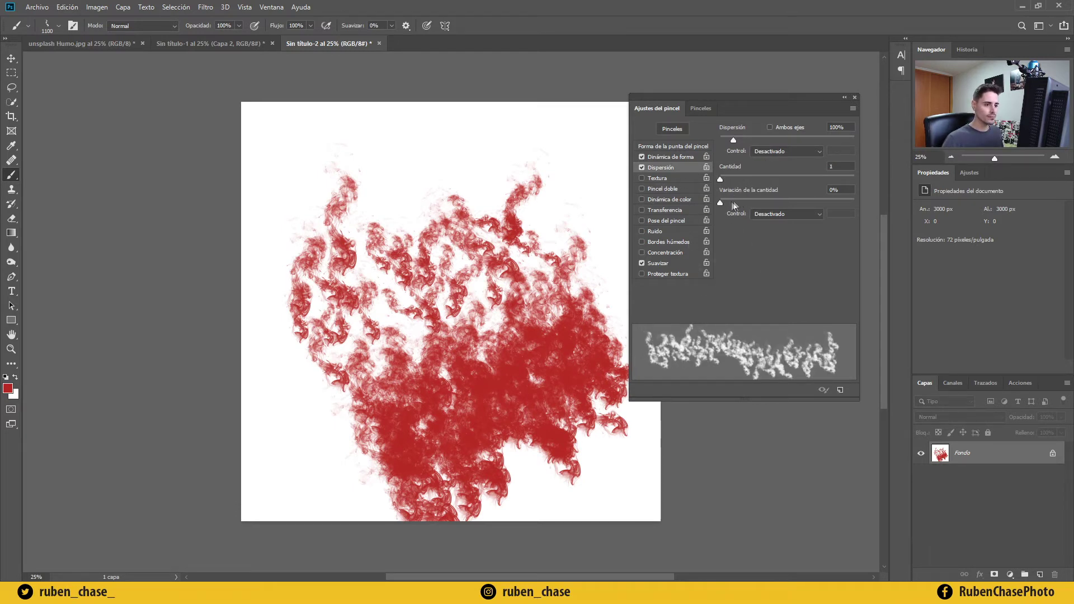
drag(721, 203, 740, 204)
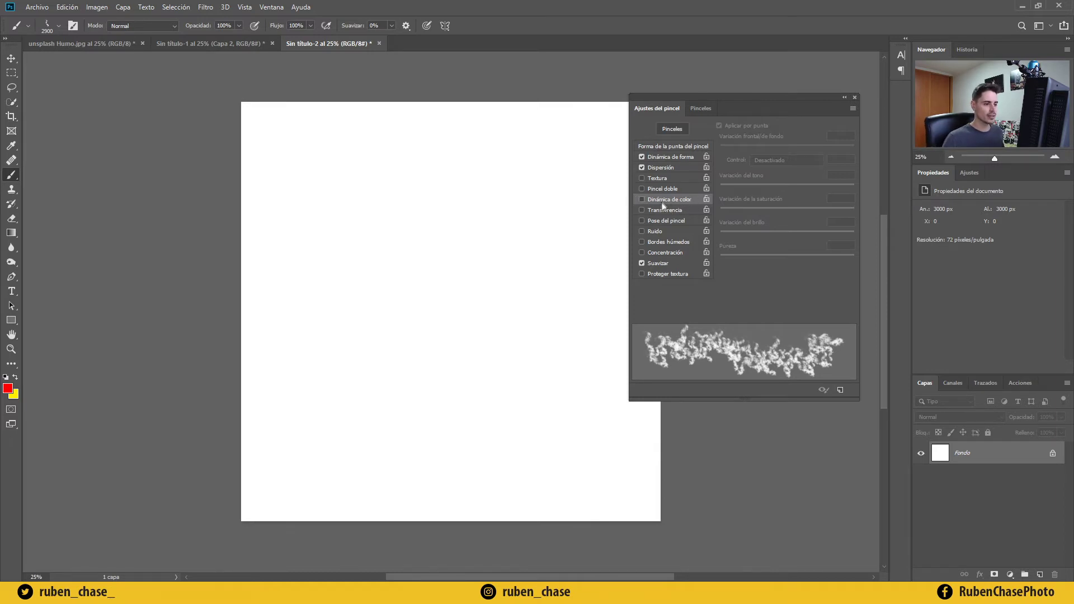
Enable Dinámica de color with a foreground/background variation of 84% and reduce the brush size to 1600 px.
click(642, 199)
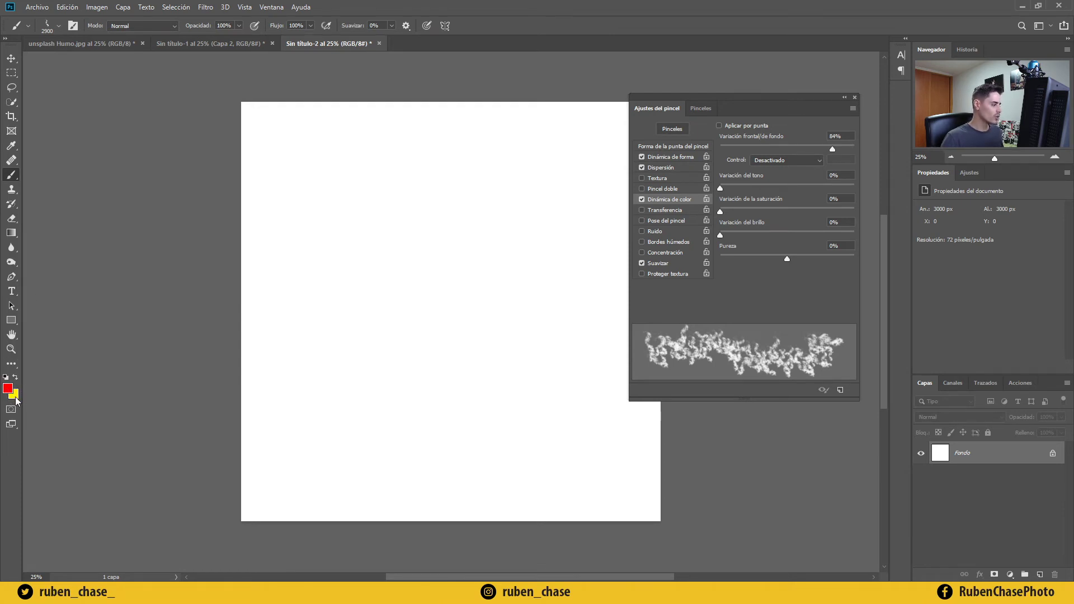
key(bracketleft)
key(bracketleft)
key(bracketleft)
key(bracketleft)
key(bracketleft)
key(bracketleft)
key(bracketleft)
key(bracketleft)
key(bracketleft)
key(bracketleft)
key(bracketleft)
key(bracketleft)
key(bracketleft)
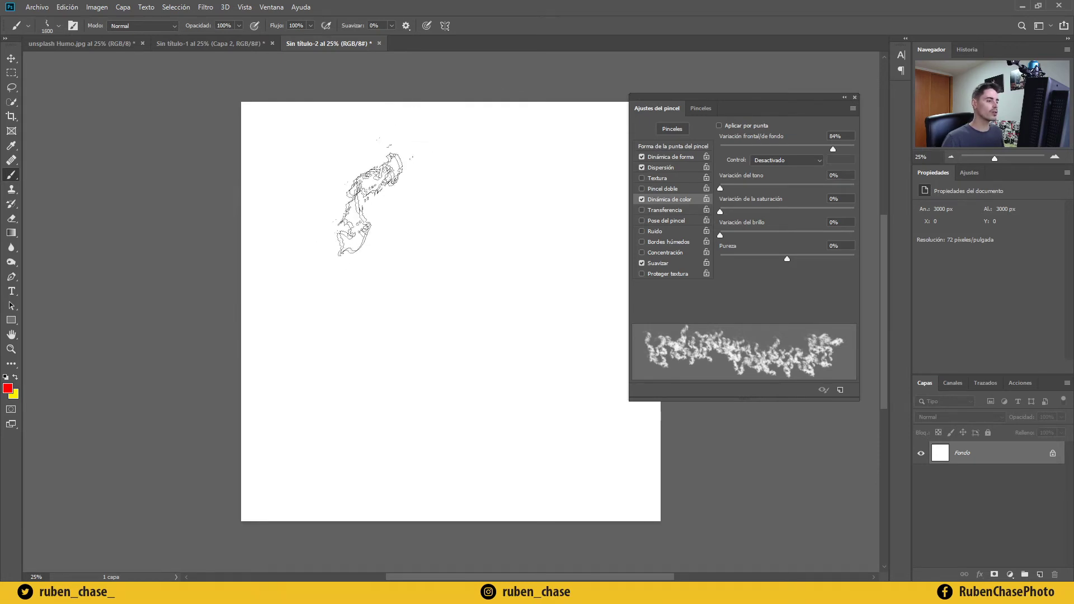
Paint three overlapping test strokes across the canvas with the red and yellow color variation.
mouse_move(296, 190)
mouse_down()
mouse_move(347, 159)
mouse_move(515, 165)
mouse_move(289, 278)
mouse_move(296, 307)
mouse_move(467, 300)
mouse_move(288, 293)
mouse_move(456, 371)
mouse_move(512, 302)
mouse_up()
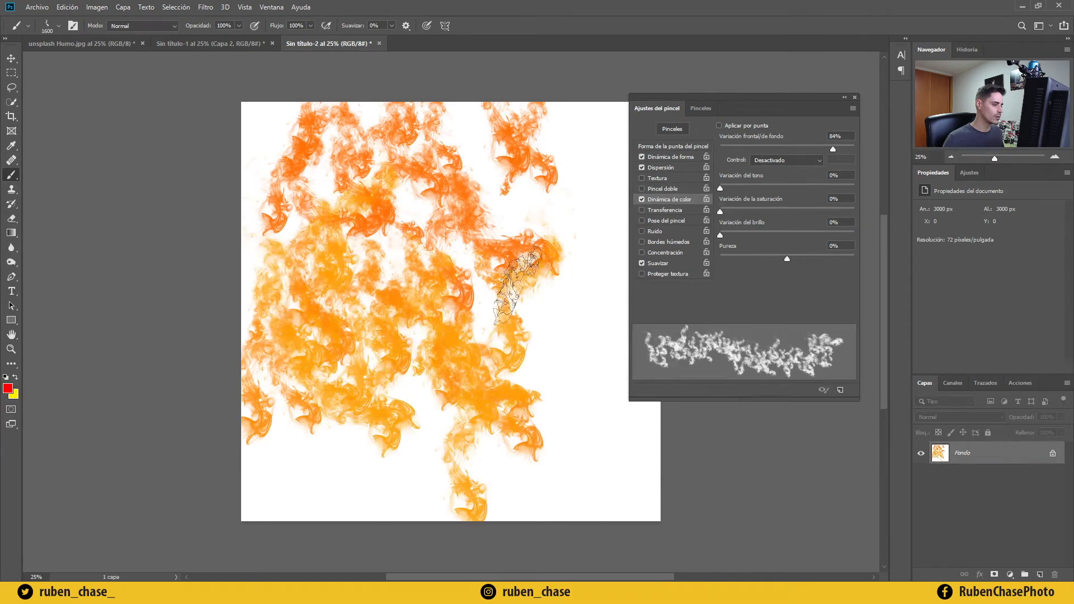
mouse_move(594, 180)
mouse_down()
mouse_move(524, 269)
mouse_move(342, 418)
mouse_move(358, 387)
mouse_move(359, 207)
mouse_move(493, 347)
mouse_move(565, 403)
mouse_move(577, 364)
mouse_move(453, 280)
mouse_move(362, 361)
mouse_move(504, 369)
mouse_move(495, 292)
mouse_move(397, 347)
mouse_move(479, 371)
mouse_move(495, 293)
mouse_move(398, 324)
mouse_move(481, 333)
mouse_move(428, 280)
mouse_move(419, 342)
mouse_move(436, 275)
mouse_move(419, 328)
mouse_move(434, 278)
mouse_up()
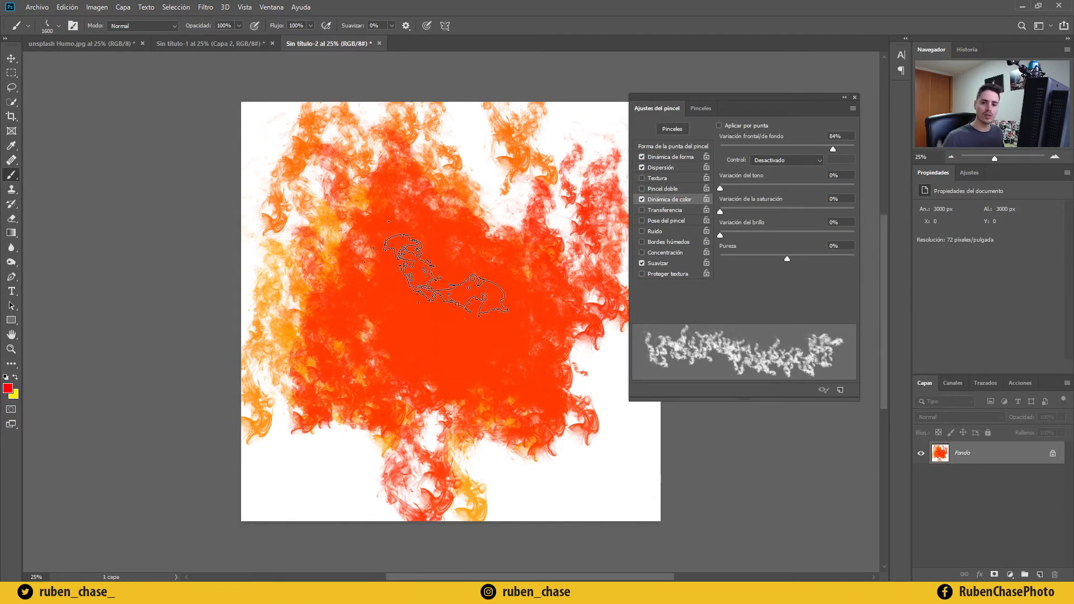
mouse_move(432, 164)
mouse_down()
mouse_move(391, 224)
mouse_move(515, 263)
mouse_move(540, 241)
mouse_move(440, 324)
mouse_up()
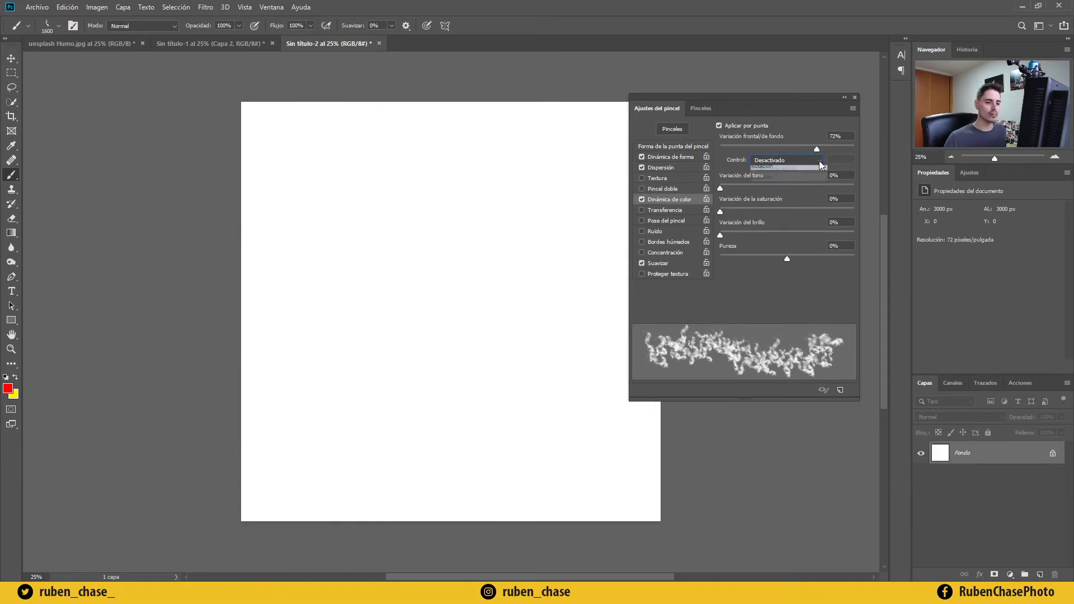
Set the foreground/background color variation's control to Presión de la pluma and paint a diagonal test stroke across the canvas.
click(818, 160)
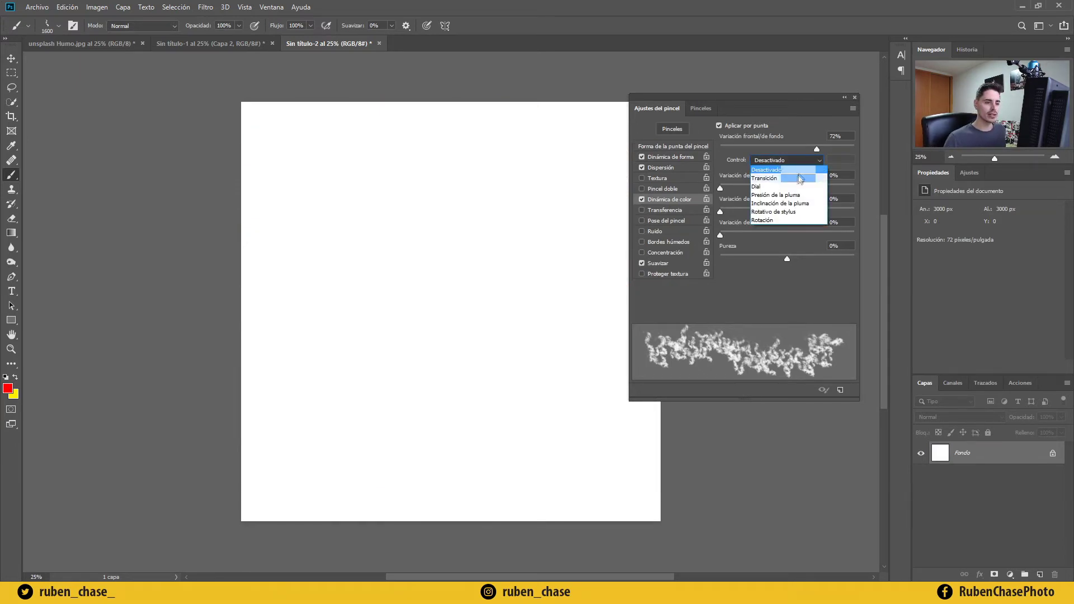
click(772, 196)
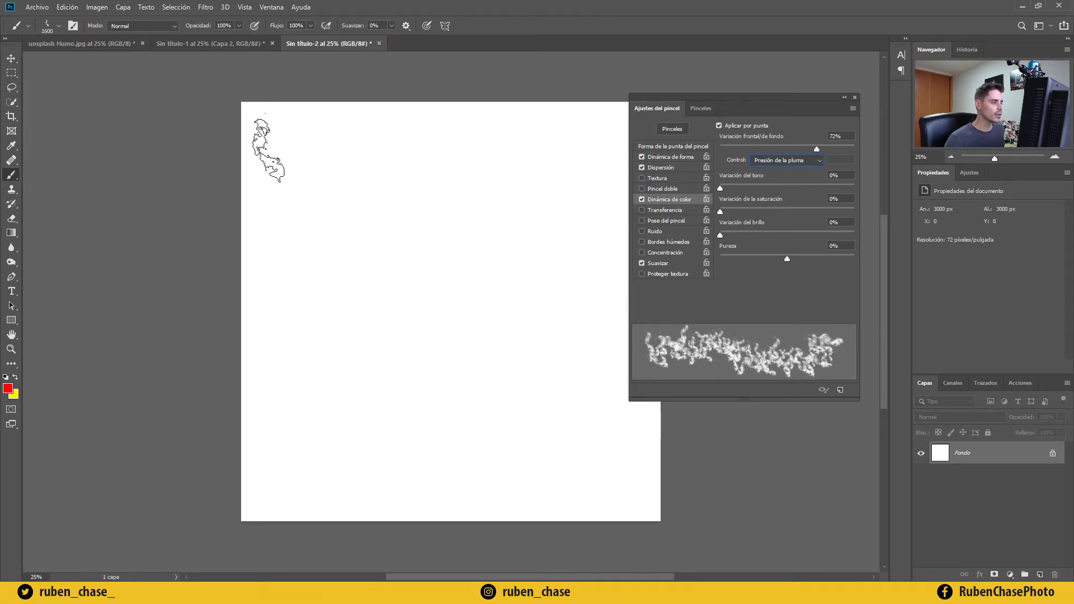
mouse_move(270, 148)
mouse_down()
mouse_move(295, 158)
mouse_move(341, 120)
mouse_move(376, 144)
mouse_move(452, 130)
mouse_move(544, 157)
mouse_move(479, 184)
mouse_move(406, 247)
mouse_move(349, 358)
mouse_move(336, 341)
mouse_move(310, 369)
mouse_move(312, 395)
mouse_move(384, 443)
mouse_move(539, 414)
mouse_move(551, 481)
mouse_up()
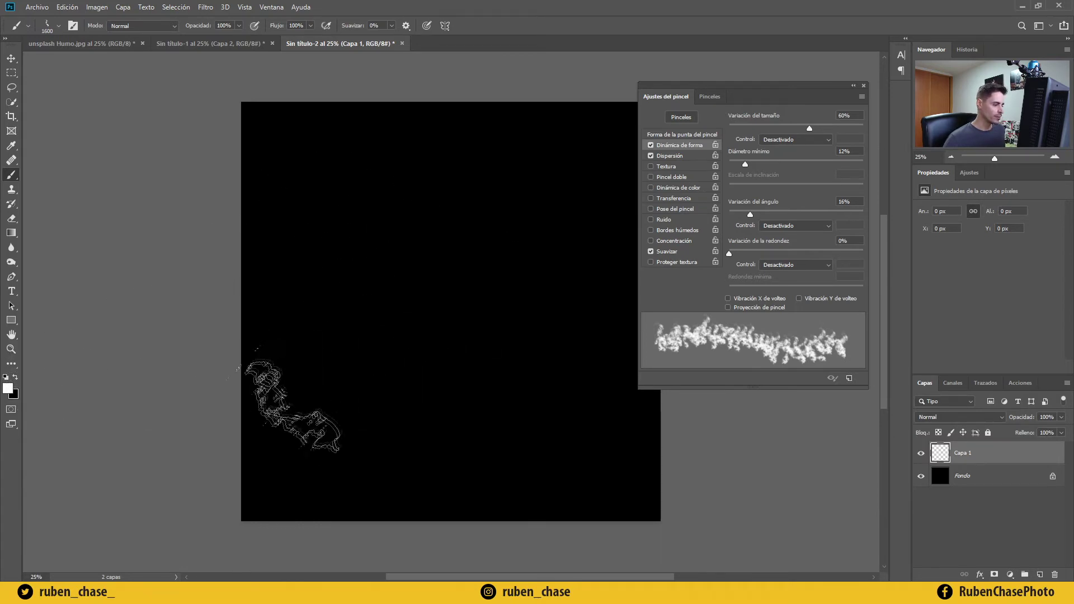
Paint a diagonal white test stroke on Capa 1, turn on pen-pressure control of the brush size and paint another diagonal stroke.
mouse_move(290, 408)
mouse_down()
mouse_move(402, 363)
mouse_move(445, 313)
mouse_move(503, 313)
mouse_move(582, 185)
mouse_up()
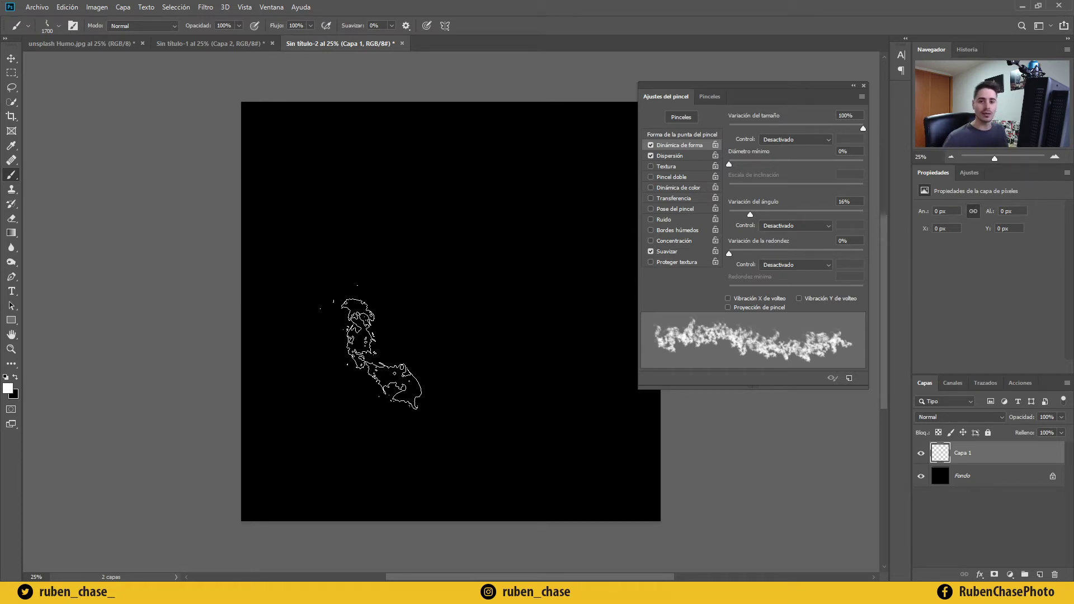
click(427, 26)
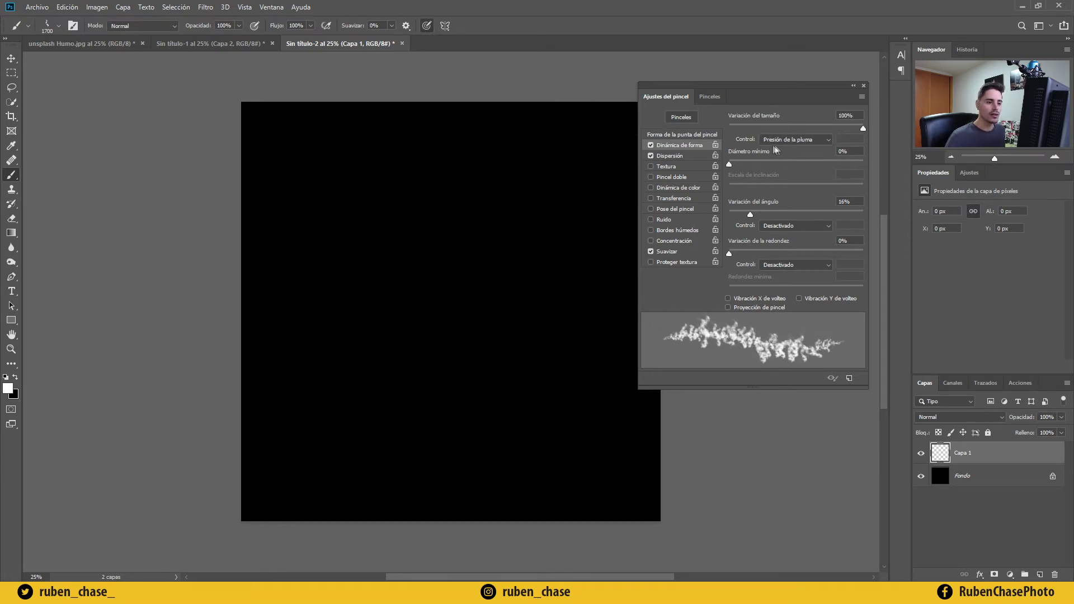
click(426, 26)
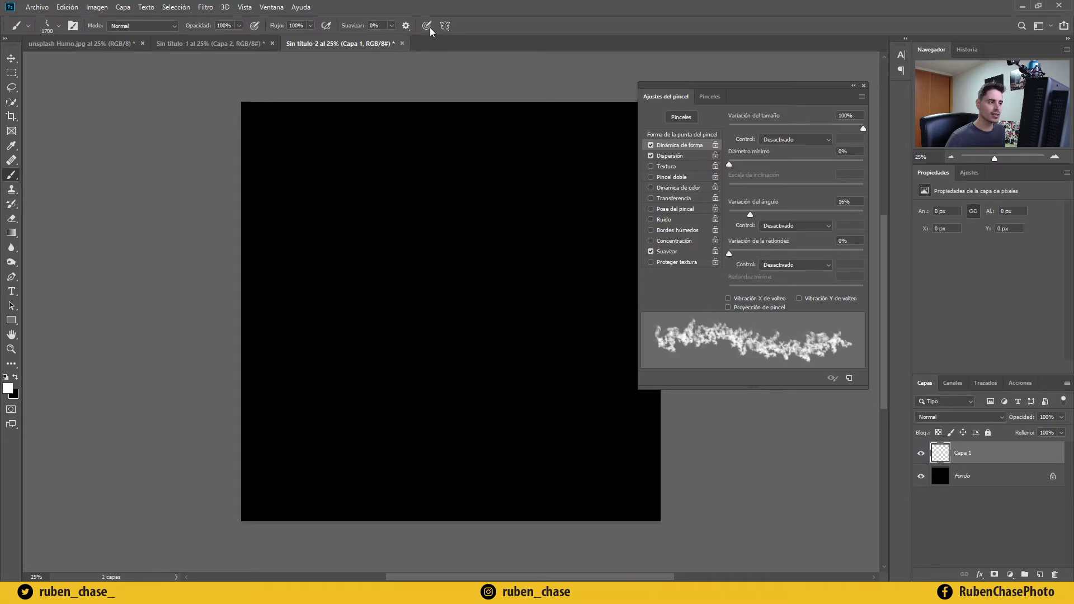
click(427, 27)
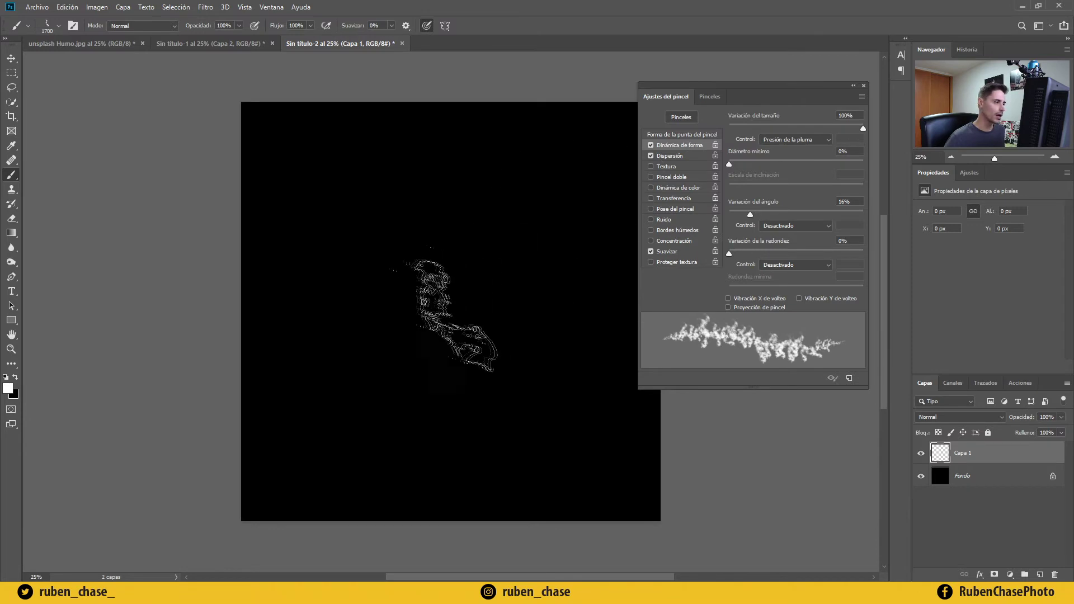
mouse_move(287, 431)
mouse_down()
mouse_move(286, 446)
mouse_move(357, 375)
mouse_move(455, 328)
mouse_move(541, 215)
mouse_up()
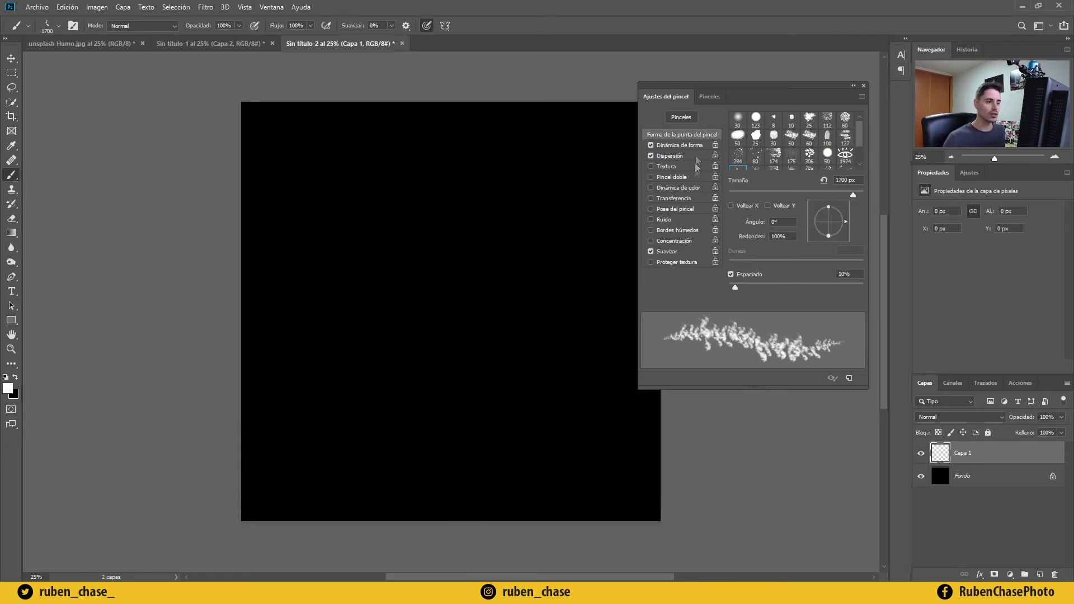
Review the shape dynamics and scattering settings and rotate the brush tip to an angle of -87°.
click(683, 146)
click(681, 155)
click(684, 146)
click(686, 136)
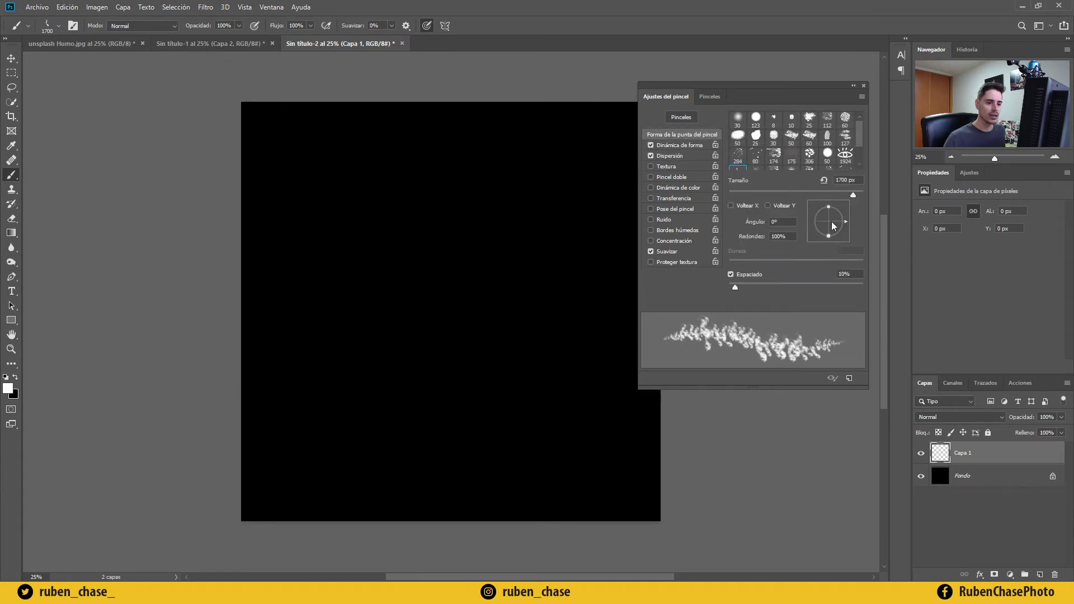
mouse_move(847, 223)
mouse_down()
mouse_move(838, 233)
mouse_move(841, 215)
mouse_move(830, 230)
mouse_up()
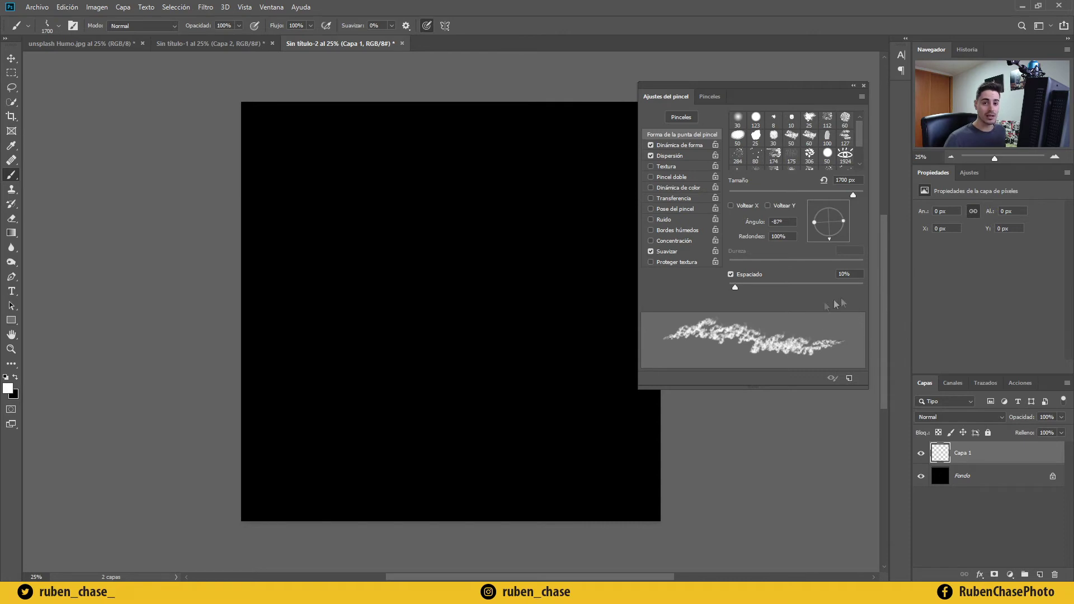
Try the rotated smoke tip with a horizontal stroke and a vertical stroke on the black canvas, undoing each one.
click(336, 337)
drag(336, 338, 593, 347)
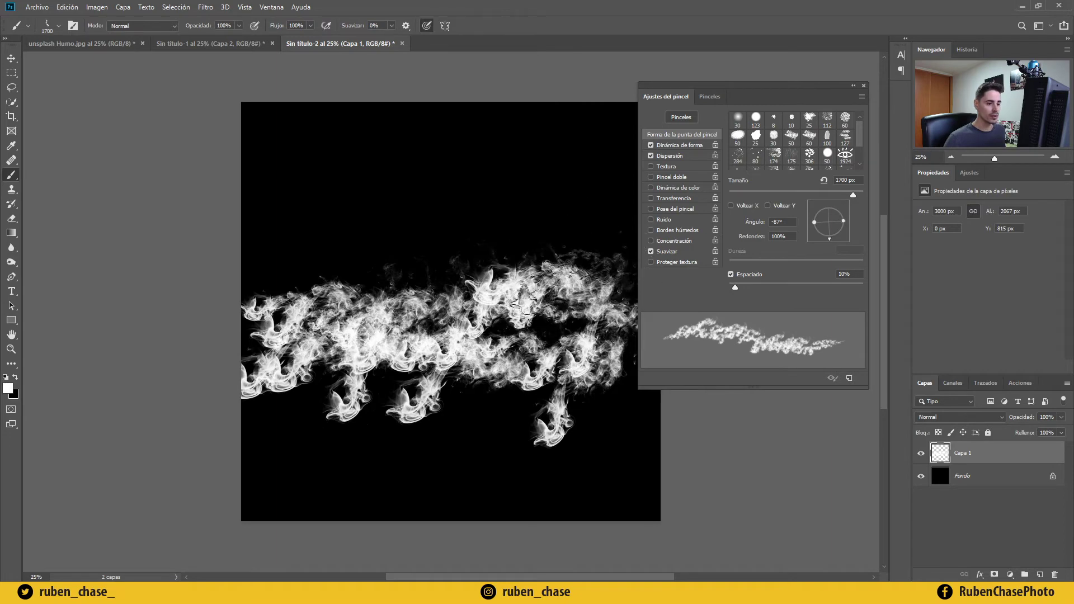
key(ctrl+z)
click(445, 420)
mouse_move(443, 408)
mouse_down()
mouse_move(442, 224)
mouse_move(426, 186)
mouse_up()
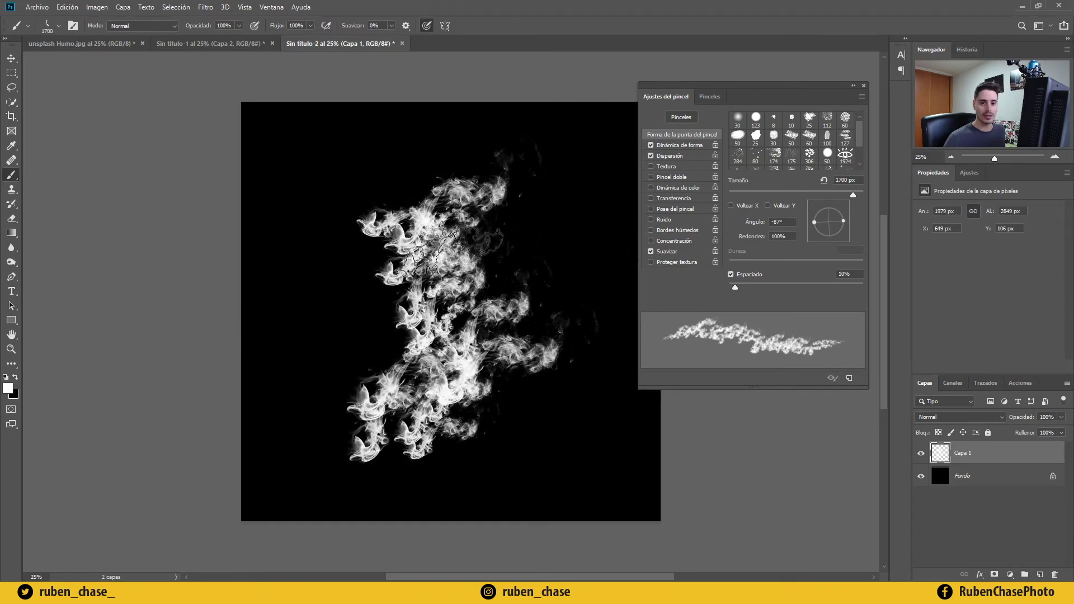
key(ctrl+z)
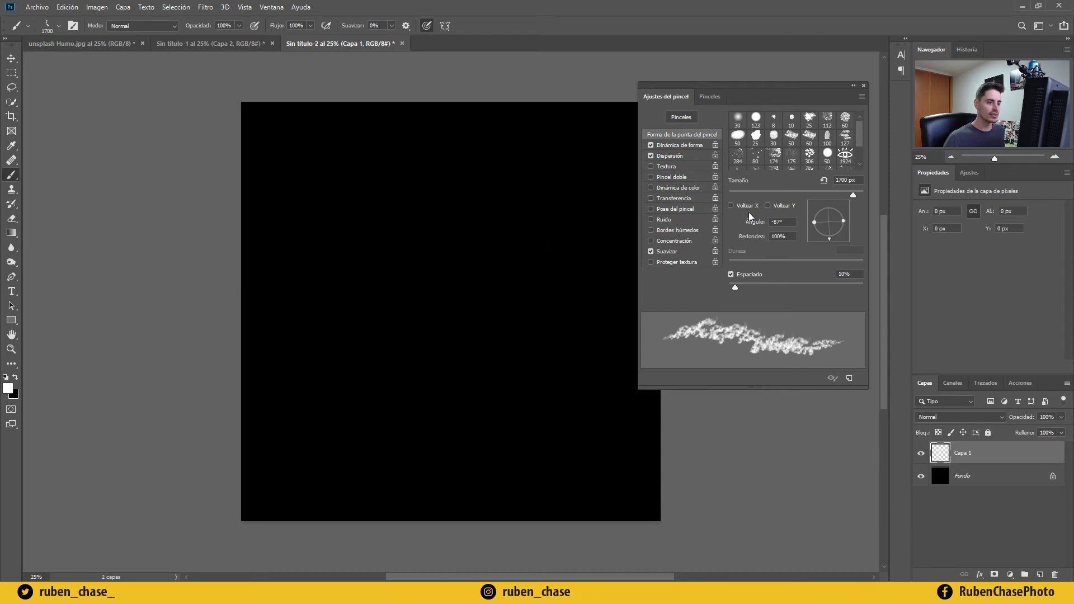
Test the rotated tip with a rising diagonal stroke and a wide stroke across the canvas, undoing both.
drag(323, 371, 565, 235)
key(ctrl+z)
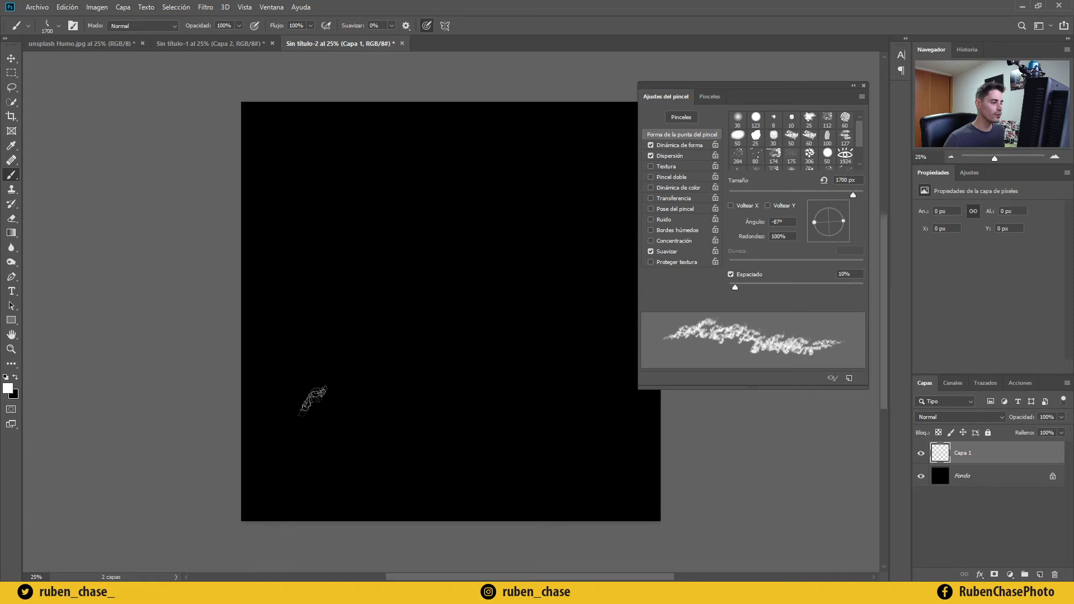
mouse_move(318, 369)
mouse_down()
mouse_move(447, 313)
mouse_move(621, 398)
mouse_move(643, 386)
mouse_up()
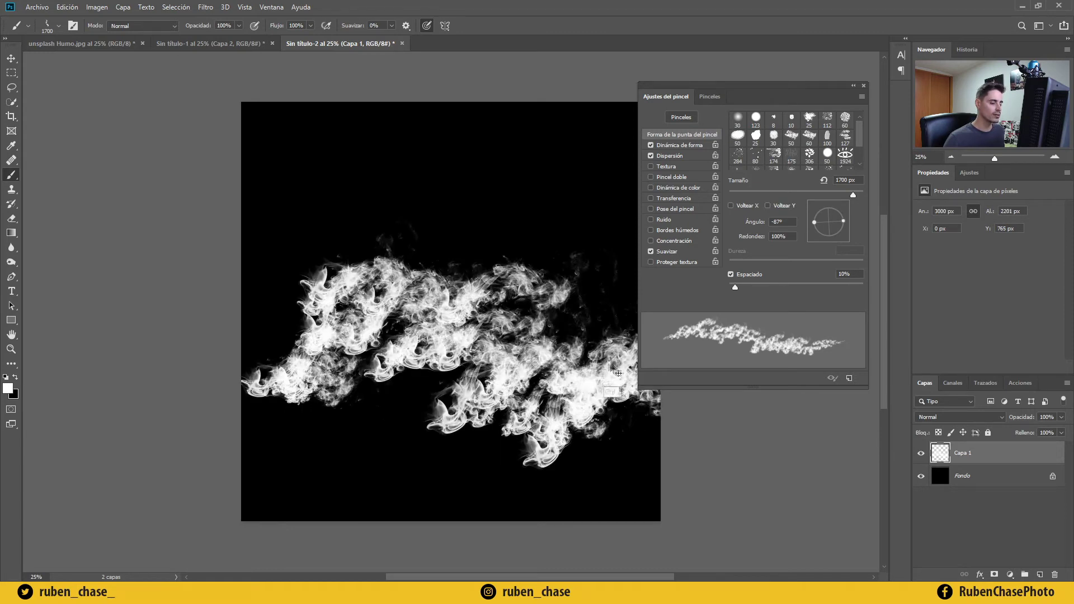
key(ctrl+z)
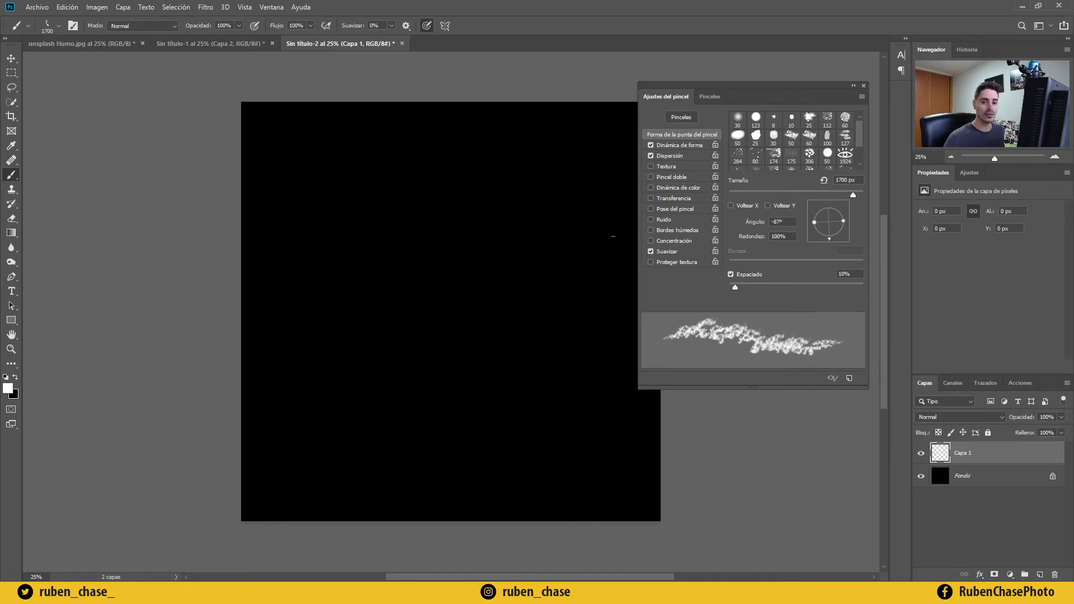
Set the angle variation's control to Dirección in Dinámica de forma and paint a short upward test stroke.
click(680, 146)
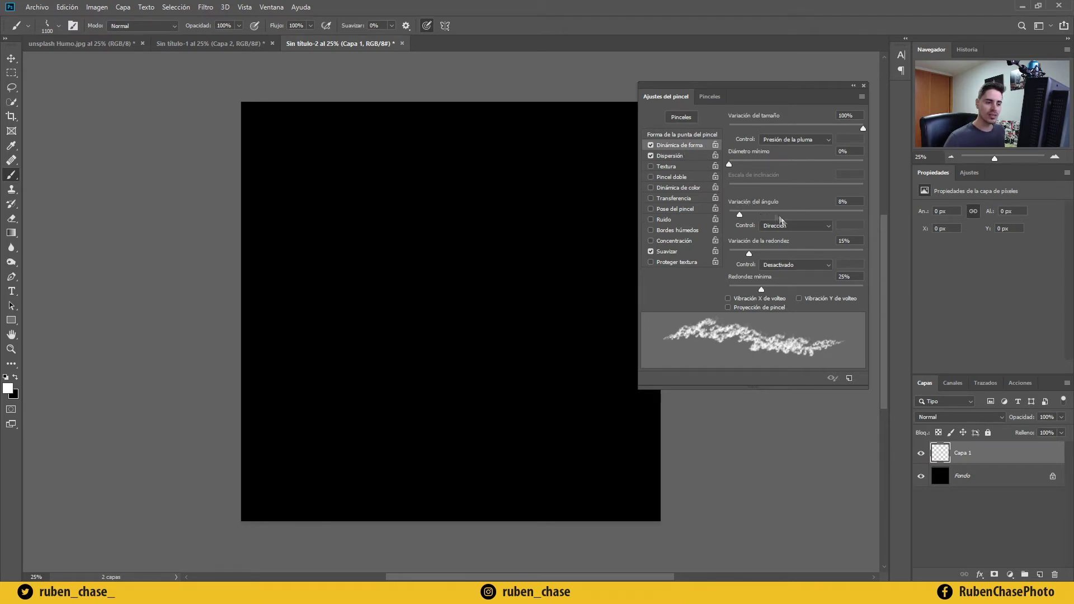
click(826, 226)
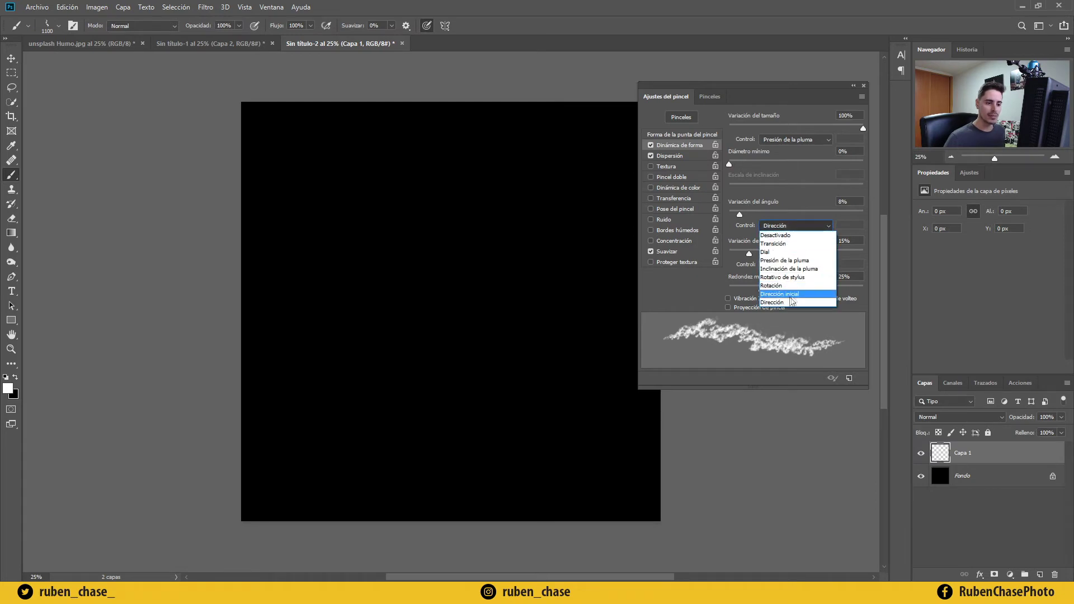
click(785, 302)
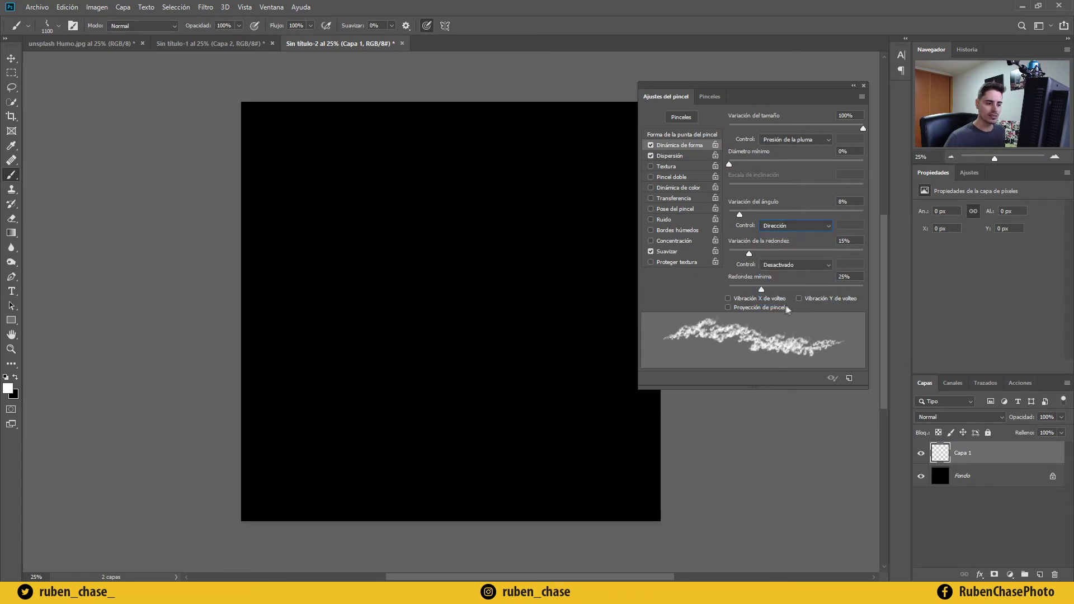
mouse_move(329, 416)
mouse_down()
mouse_move(342, 369)
mouse_move(327, 184)
mouse_move(363, 165)
mouse_move(455, 157)
mouse_move(565, 190)
mouse_move(581, 252)
mouse_move(554, 409)
mouse_move(498, 447)
mouse_move(408, 447)
mouse_move(347, 400)
mouse_move(335, 366)
mouse_up()
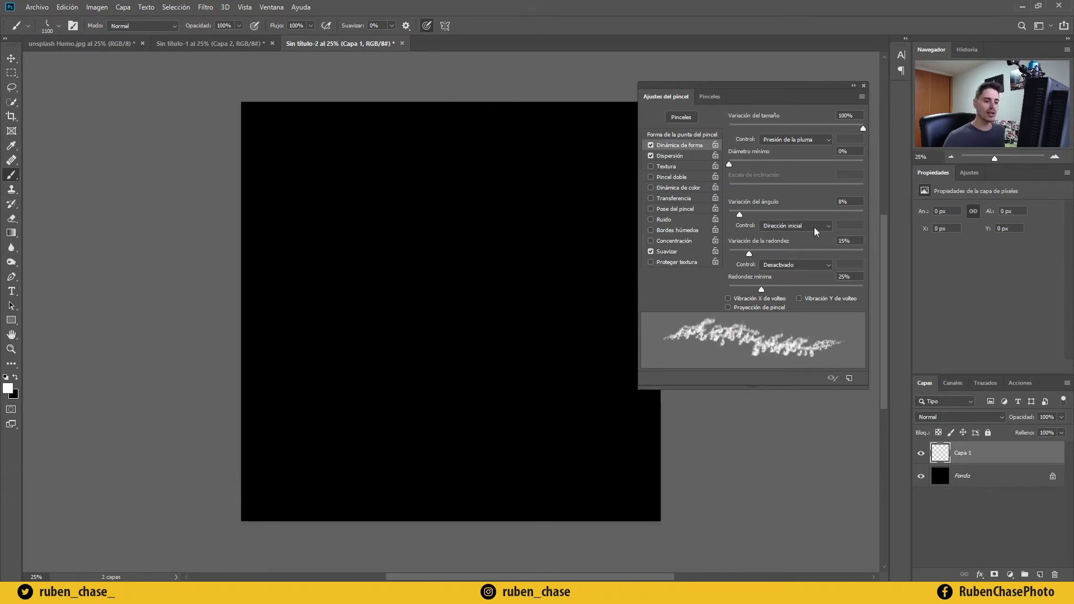
Try Dirección inicial as the angle variation's control with a rising diagonal stroke and undo the stroke.
click(814, 227)
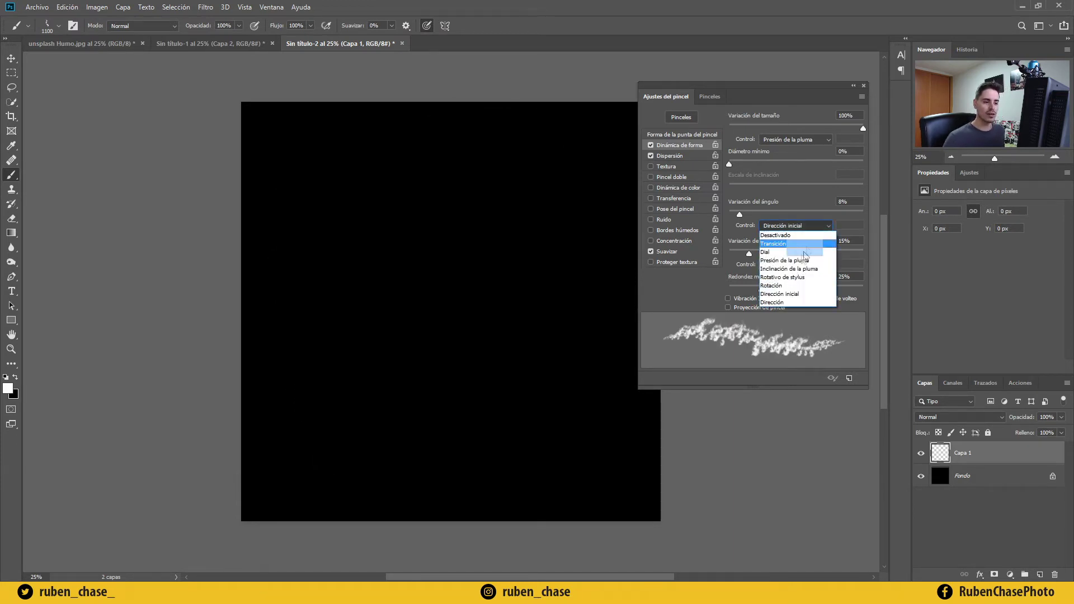
click(800, 289)
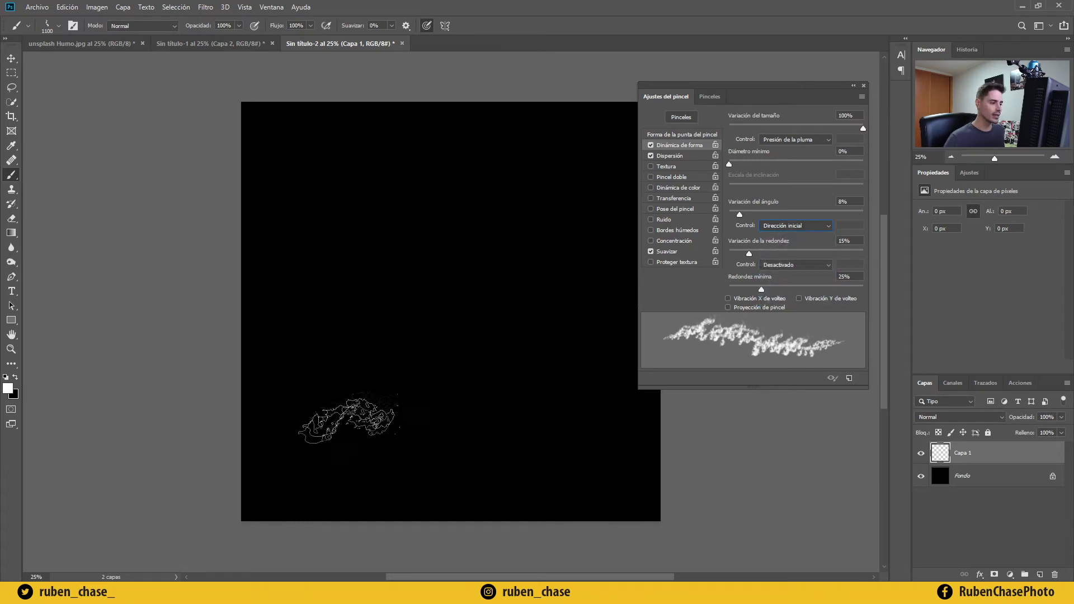
mouse_move(341, 439)
mouse_down()
mouse_move(343, 263)
mouse_move(439, 251)
mouse_move(516, 265)
mouse_move(400, 307)
mouse_move(416, 340)
mouse_move(527, 354)
mouse_move(372, 388)
mouse_move(542, 404)
mouse_move(428, 432)
mouse_move(411, 452)
mouse_move(599, 399)
mouse_move(442, 346)
mouse_move(411, 298)
mouse_move(574, 269)
mouse_up()
key(ctrl+z)
Switch the angle variation's control to Dirección, try a vertical stroke, undo it and paint a rising diagonal stroke.
click(812, 226)
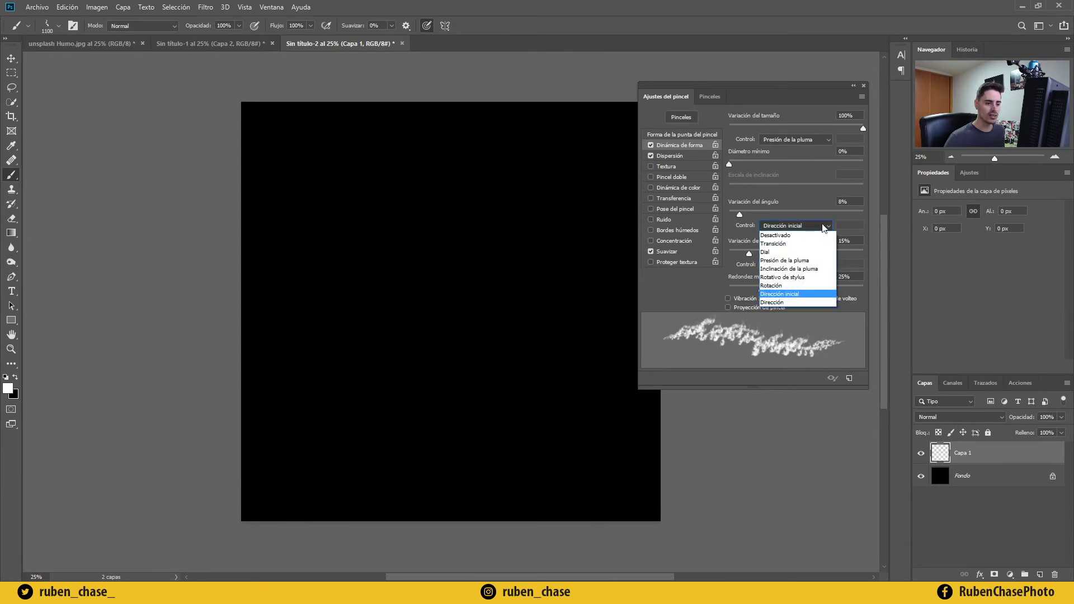
click(788, 302)
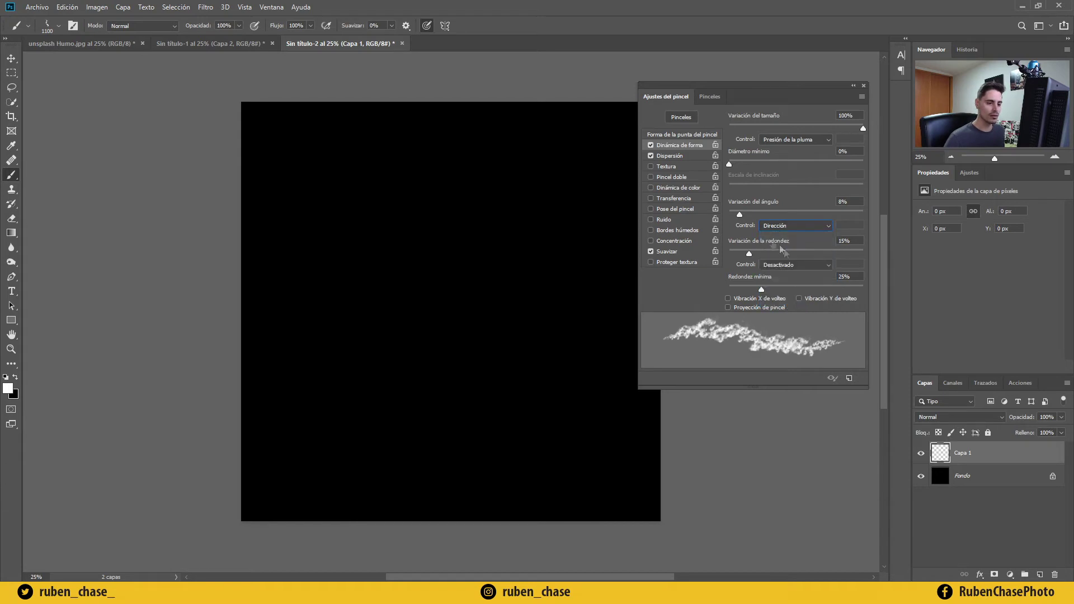
mouse_move(352, 419)
mouse_down()
mouse_move(386, 358)
mouse_move(358, 235)
mouse_move(369, 128)
mouse_up()
key(ctrl+z)
mouse_move(425, 458)
mouse_down()
mouse_move(521, 386)
mouse_move(531, 366)
mouse_move(380, 270)
mouse_move(377, 236)
mouse_move(544, 142)
mouse_move(618, 146)
mouse_up()
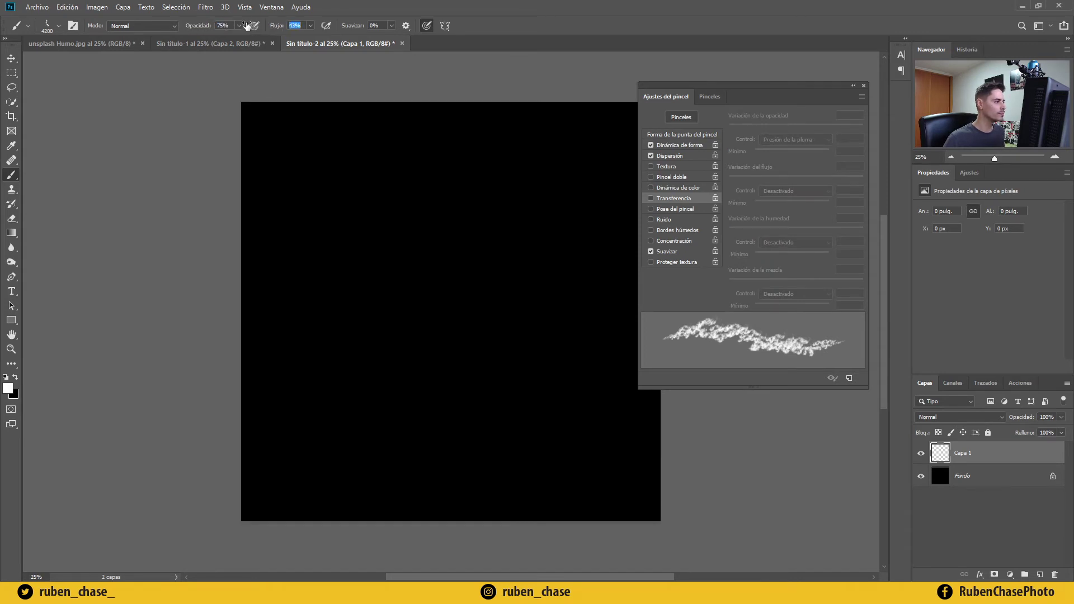
Test the enlarged smoke brush at 75% opacity and 29% flow with broad strokes over the upper canvas, then undo them all.
mouse_move(292, 240)
mouse_down()
mouse_move(547, 261)
mouse_move(451, 252)
mouse_move(480, 276)
mouse_move(347, 263)
mouse_move(512, 249)
mouse_move(559, 218)
mouse_up()
key(ctrl+z)
key(ctrl+z)
key(ctrl+z)
key(ctrl+z)
key(ctrl+z)
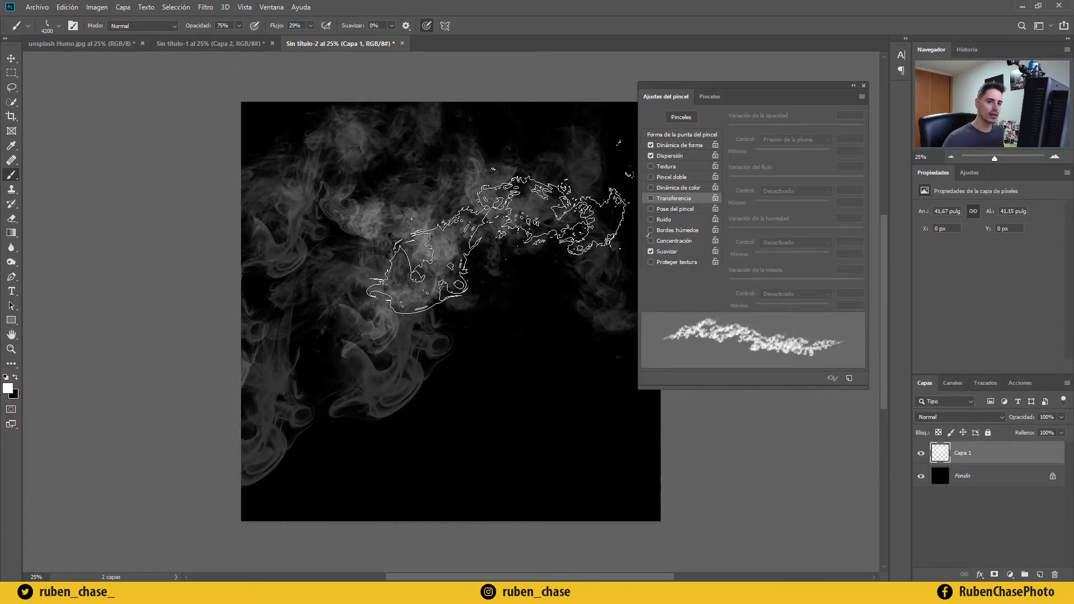
mouse_move(343, 198)
mouse_down()
mouse_move(463, 198)
mouse_move(367, 240)
mouse_move(559, 242)
mouse_move(391, 232)
mouse_move(552, 120)
mouse_move(324, 180)
mouse_move(302, 221)
mouse_up()
key(ctrl+z)
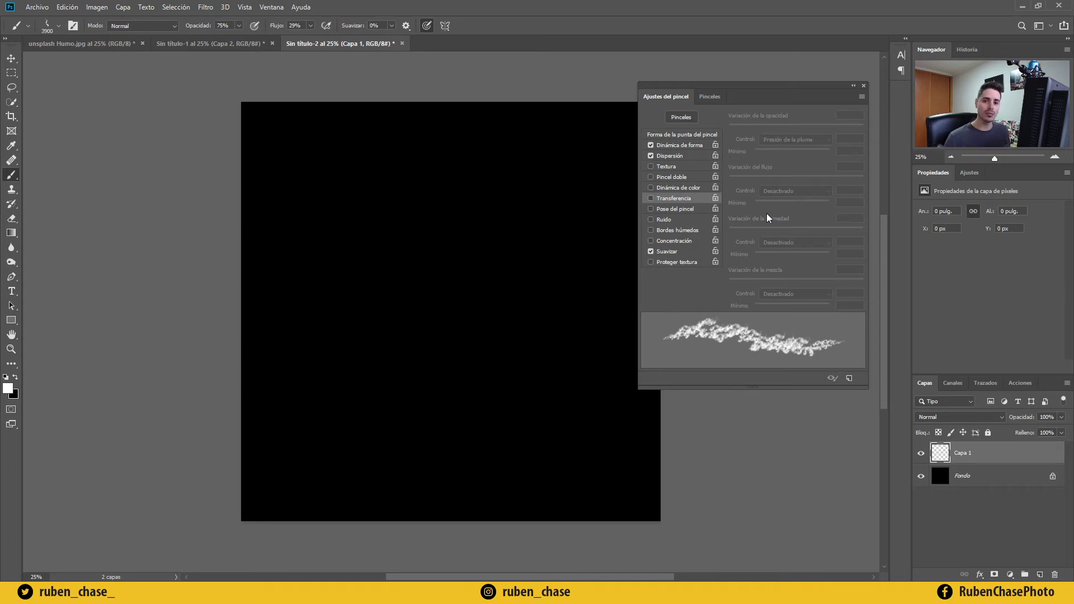
Save the current smoke brush as a new preset named Humo 02, capturing its brush size and including tool settings without color.
click(861, 97)
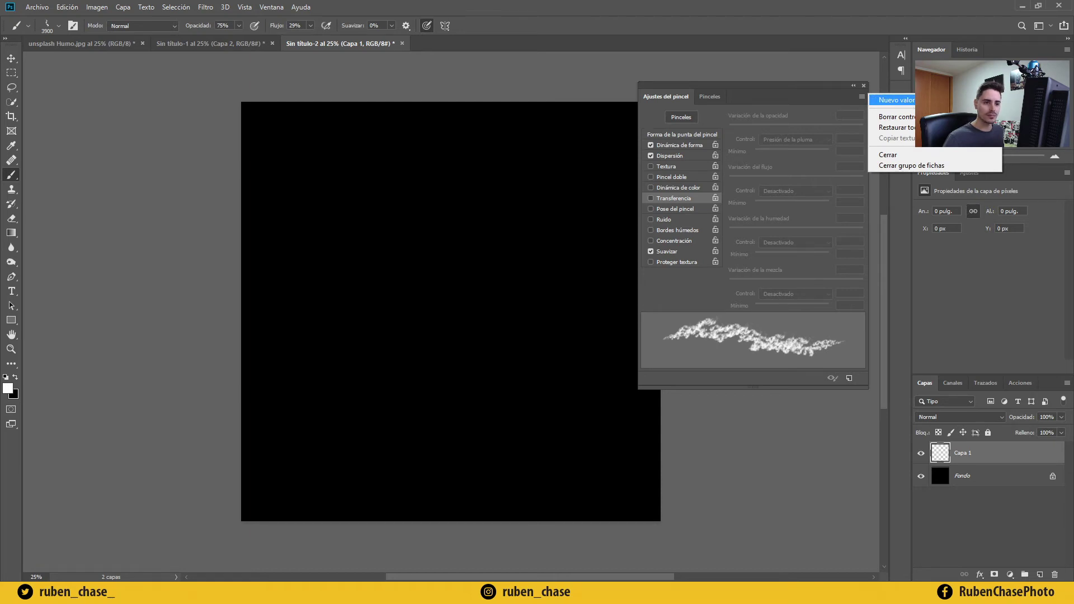
click(894, 99)
drag(495, 182, 473, 181)
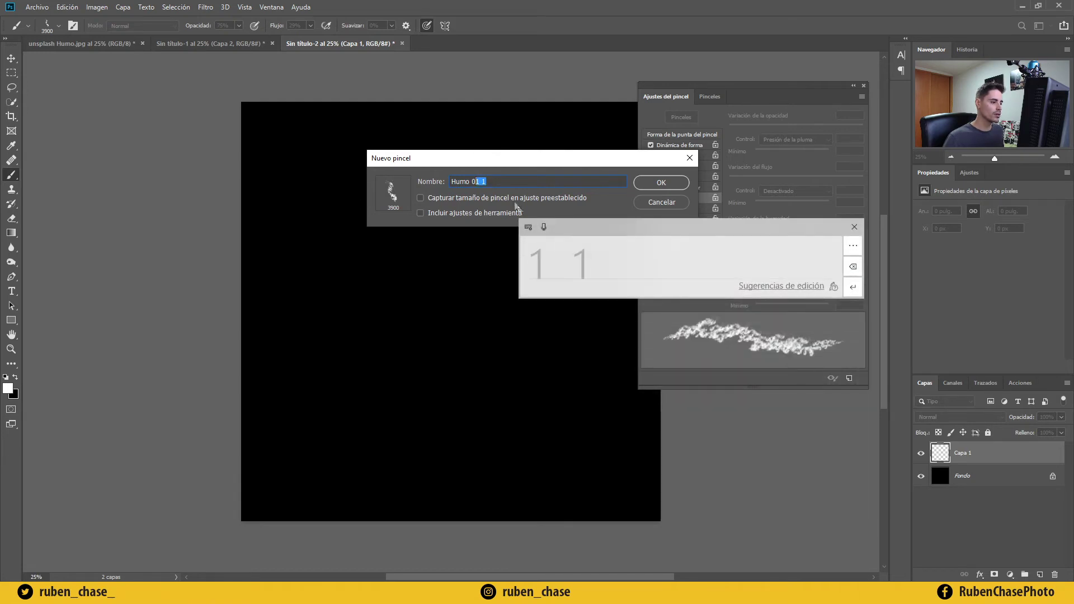
text(2)
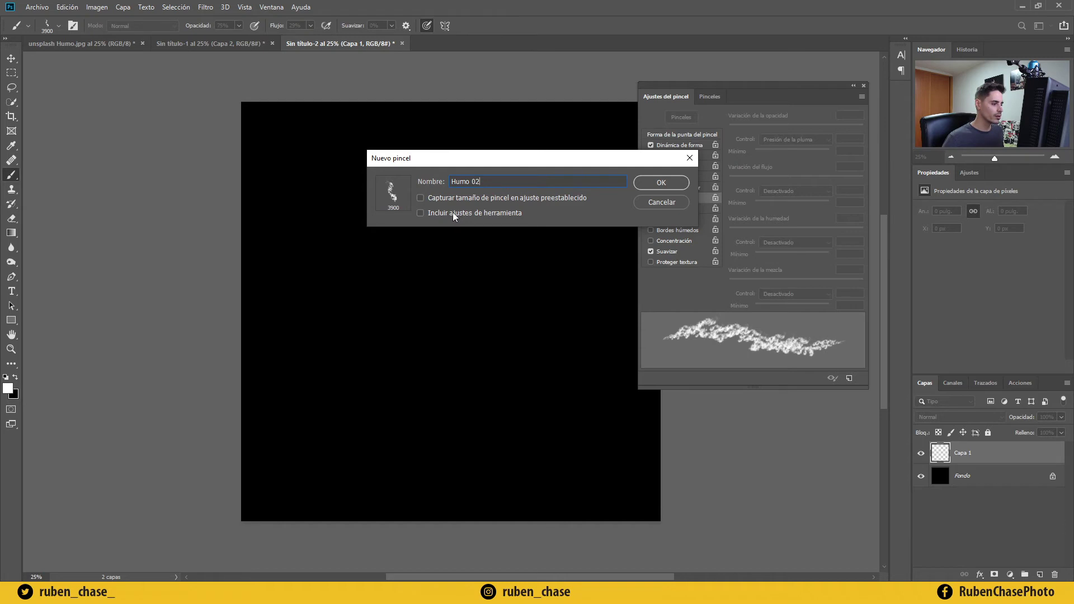
click(422, 214)
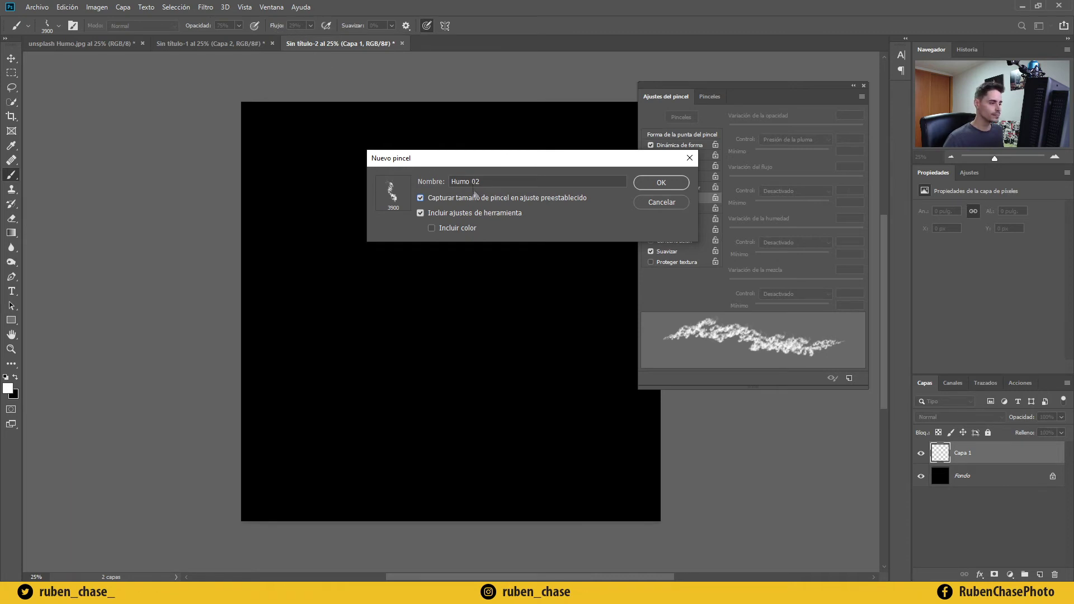
click(662, 182)
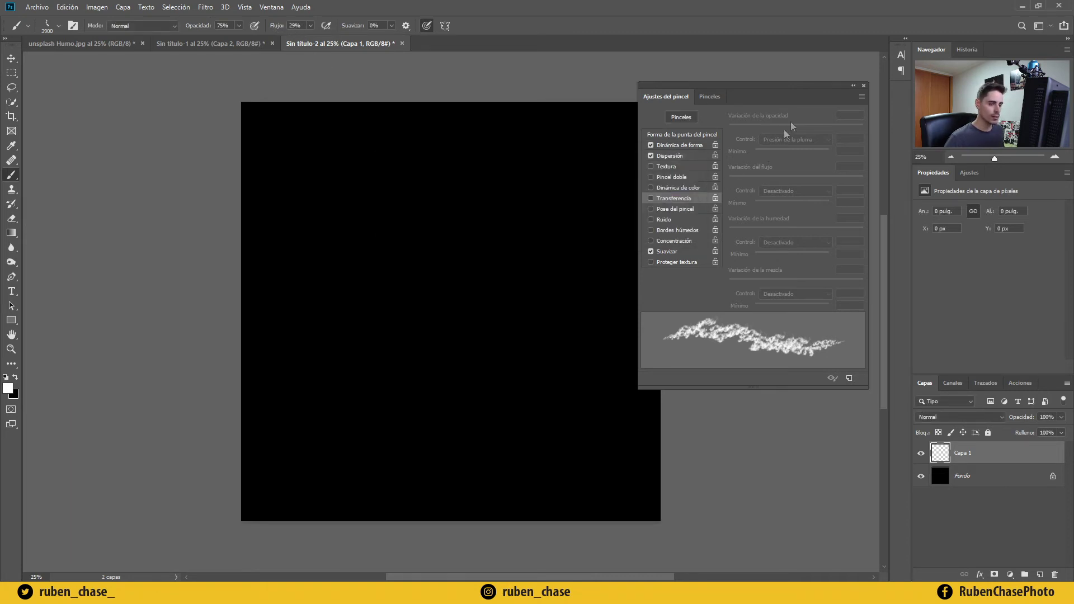
Choose the Humo 01 brush and stamp smoke across the canvas, first with pressure-controlled size and again with it off.
click(58, 27)
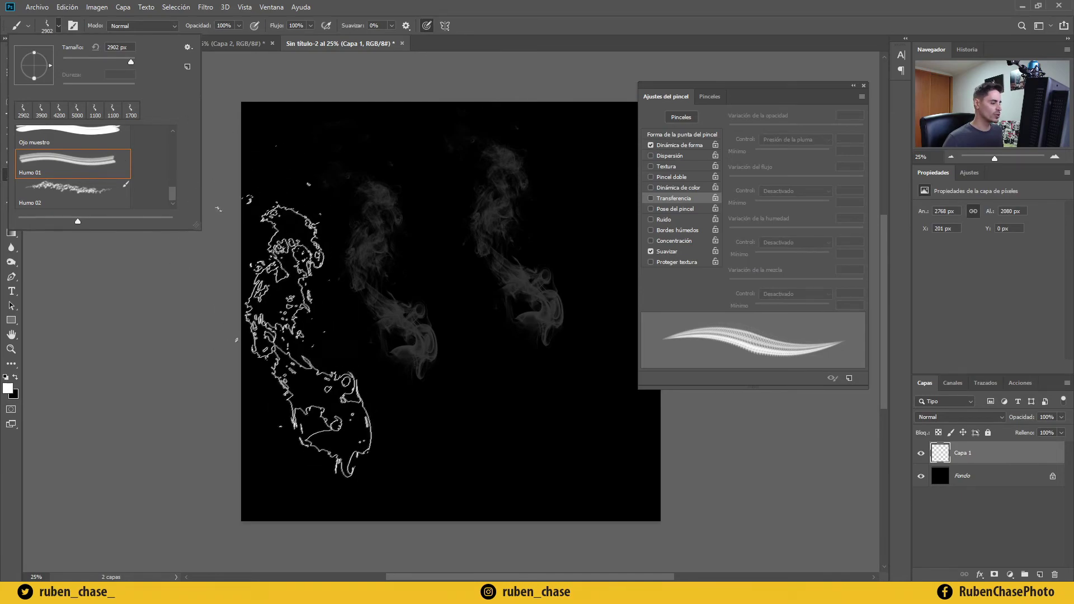
click(316, 305)
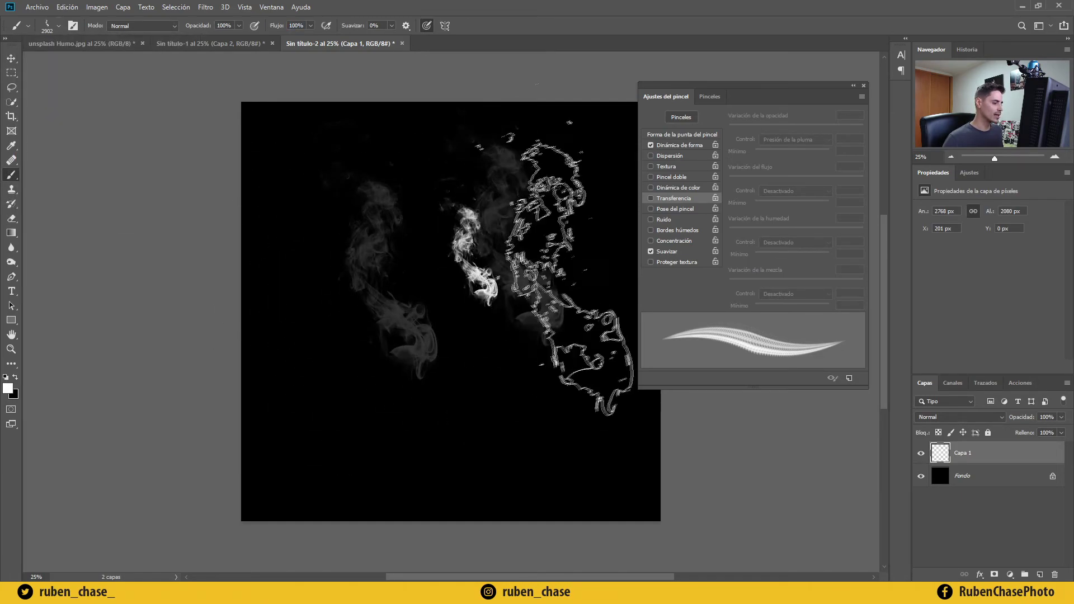
click(420, 329)
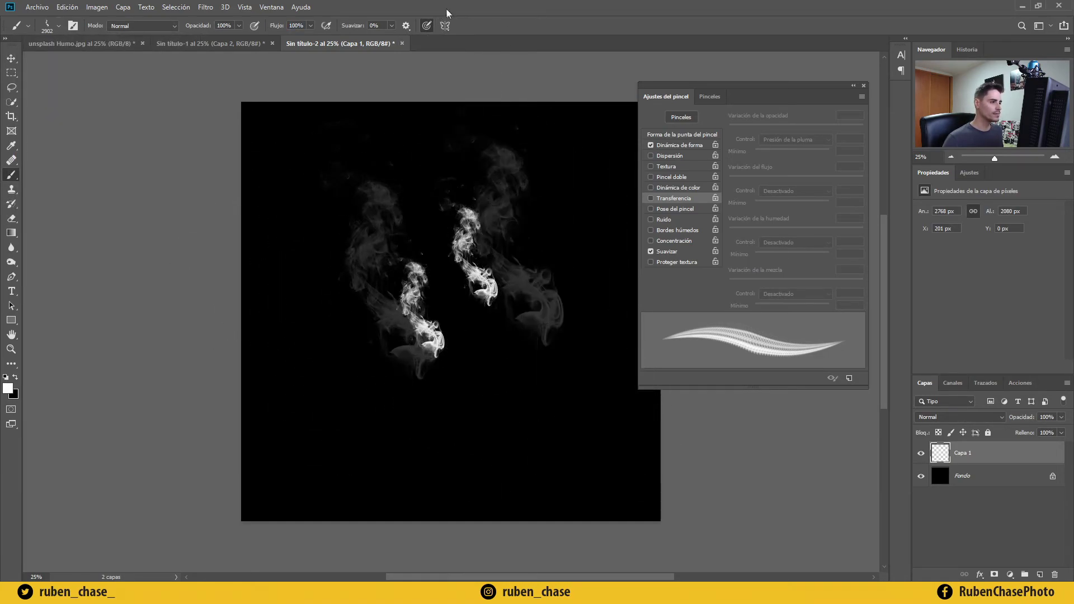
click(328, 276)
click(580, 263)
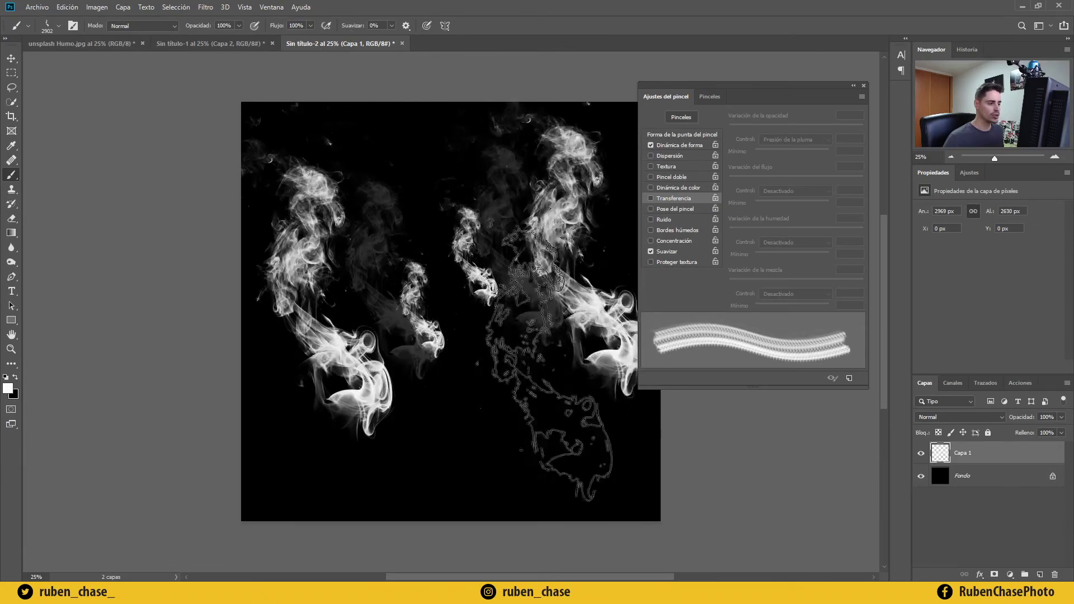
Choose the Humo 02 brush and paint diffuse smoke over the upper canvas, reducing the brush size to 2500 px.
click(58, 27)
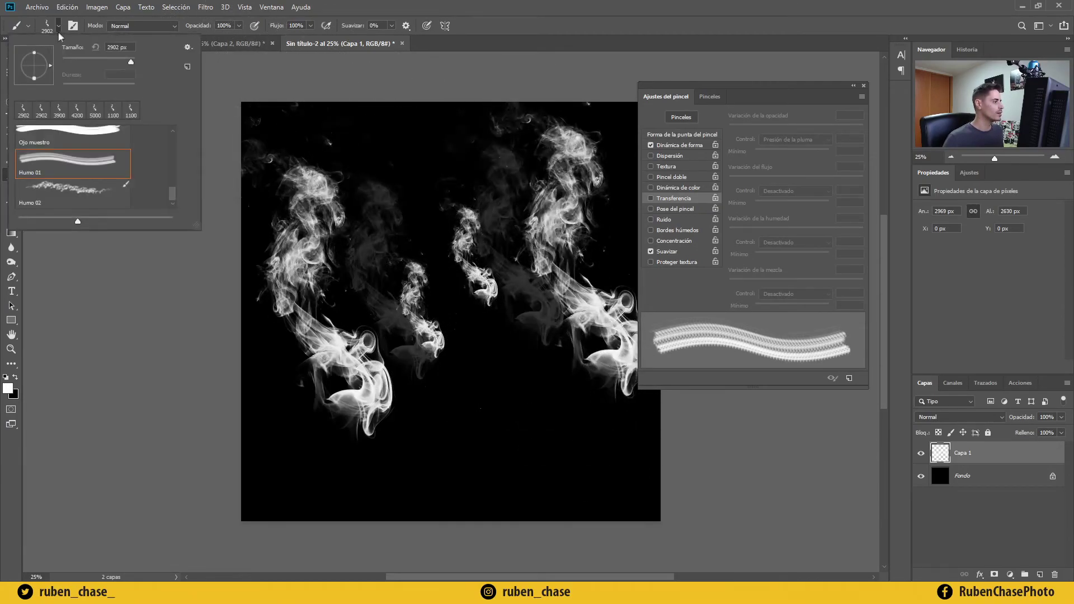
click(67, 193)
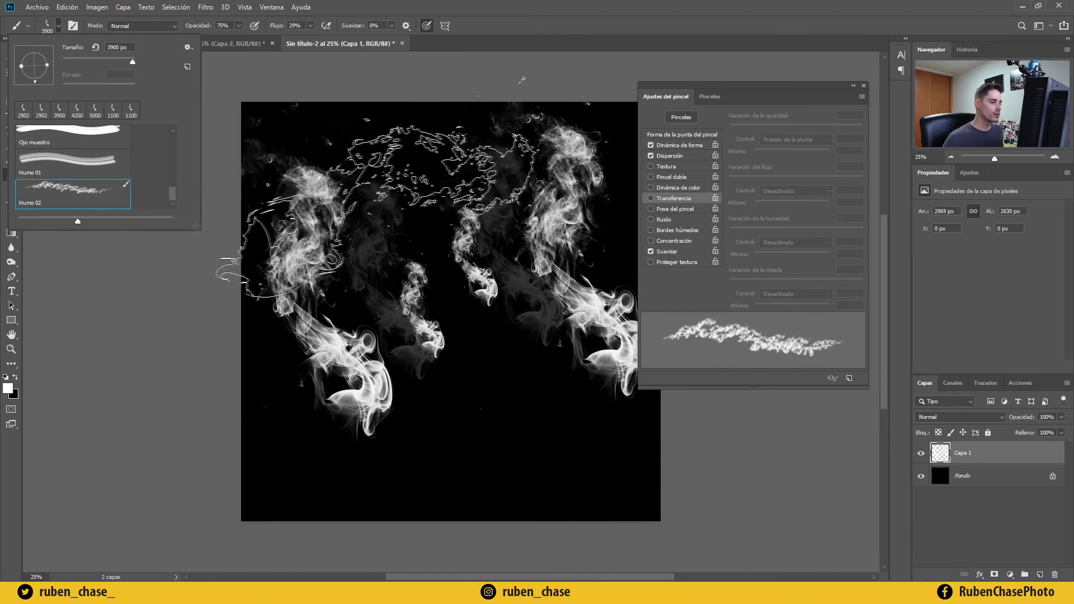
click(411, 220)
drag(391, 212, 501, 263)
key(bracketleft)
key(bracketleft)
key(bracketleft)
key(bracketleft)
key(bracketleft)
mouse_move(469, 179)
mouse_down()
mouse_move(391, 157)
mouse_move(520, 217)
mouse_move(369, 215)
mouse_up()
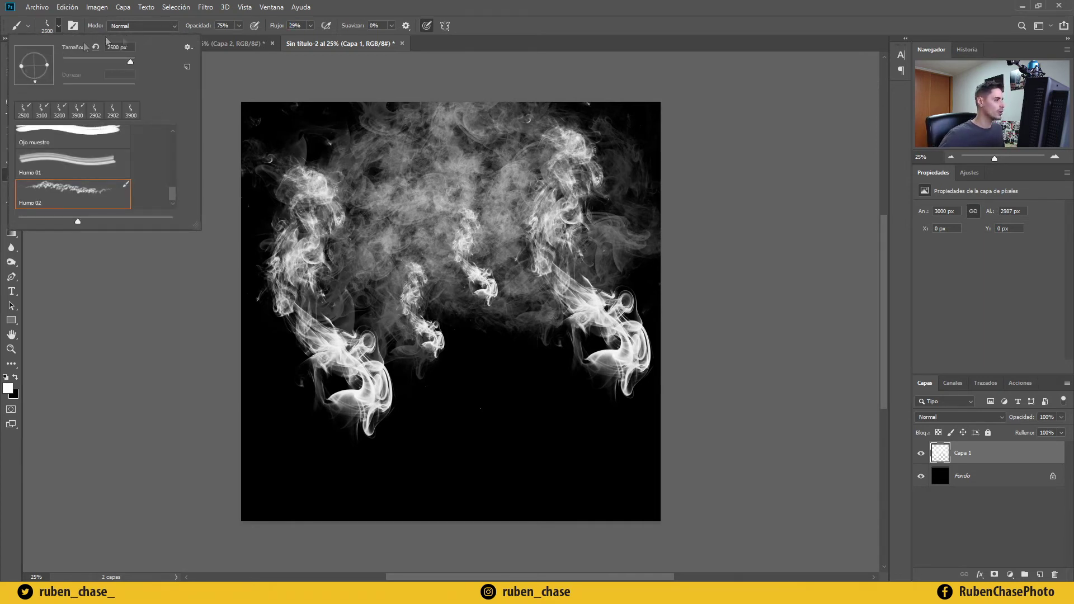
Import the brush file Pincel Humo.abr from the Hacer pinceles folder.
click(188, 48)
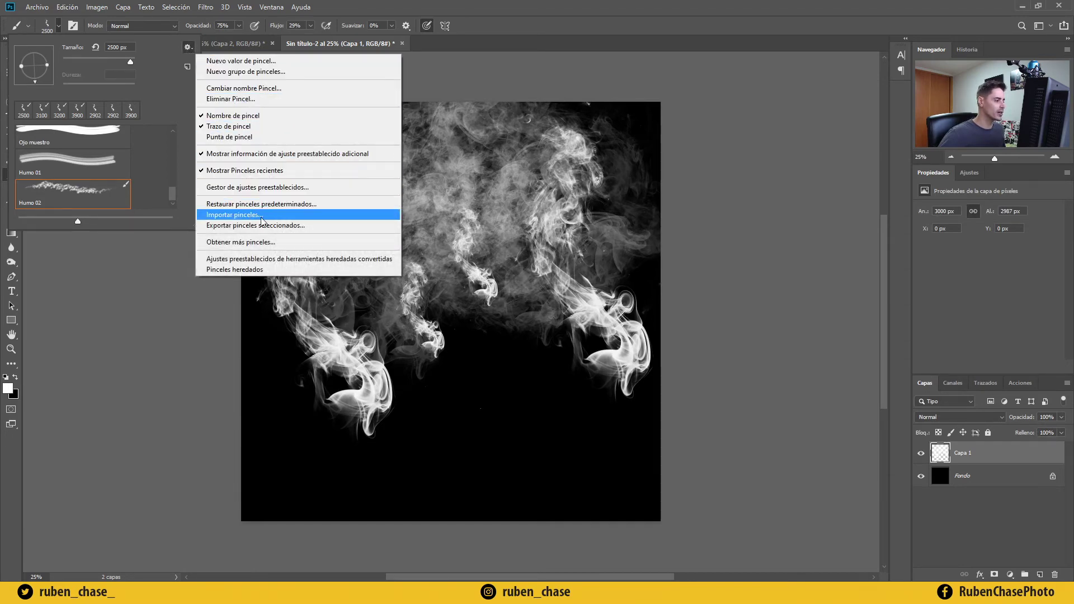
click(280, 216)
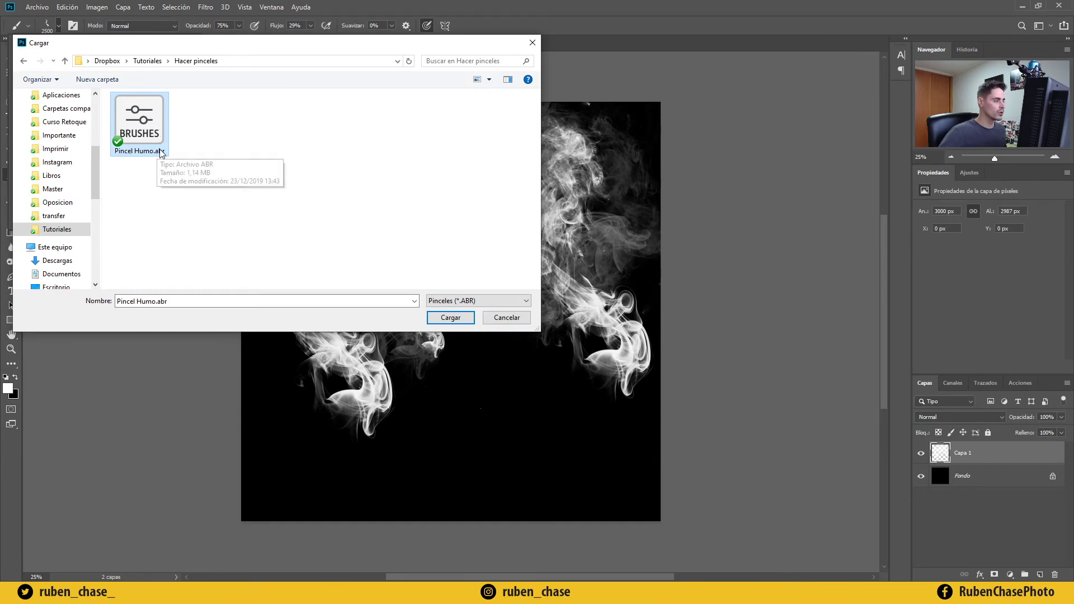
click(442, 318)
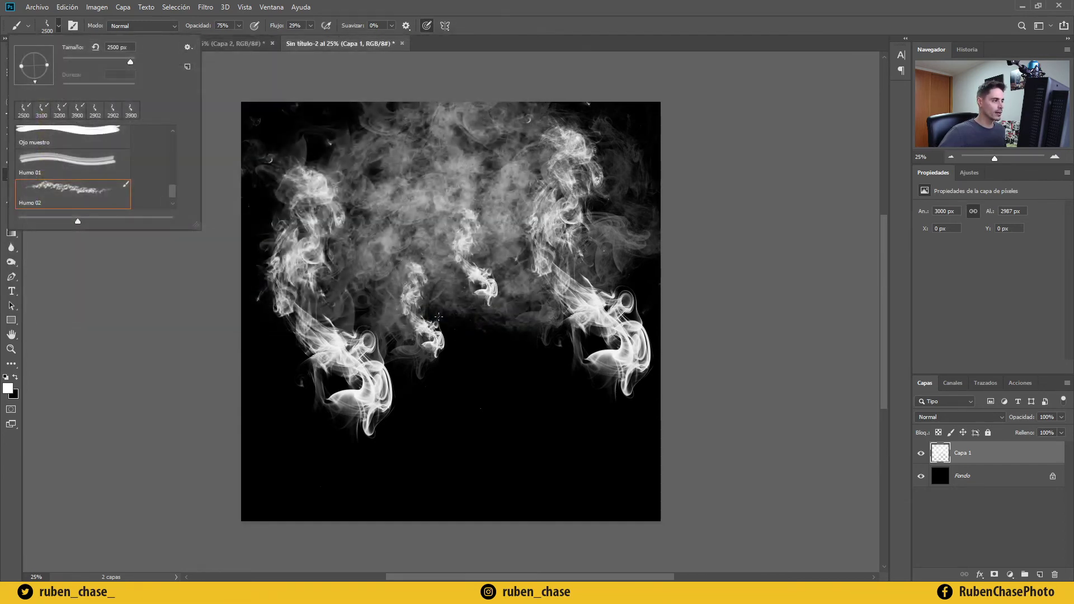
Choose the Humo 02 brush in the imported Pincel Humo group and paint a test stroke across the lower canvas.
scroll(98, 166, down, 1)
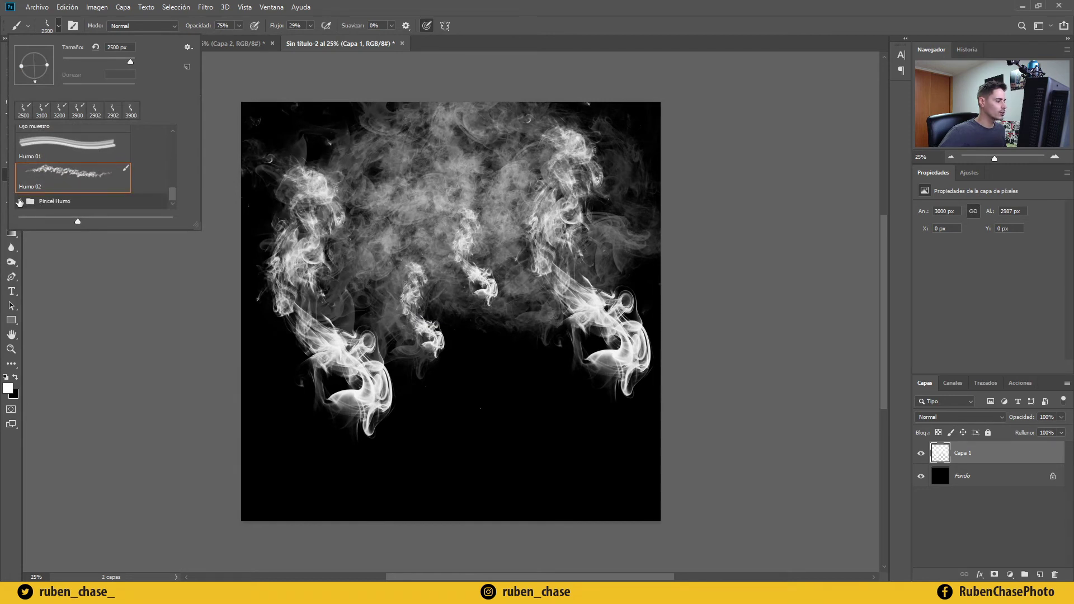
scroll(69, 179, down, 2)
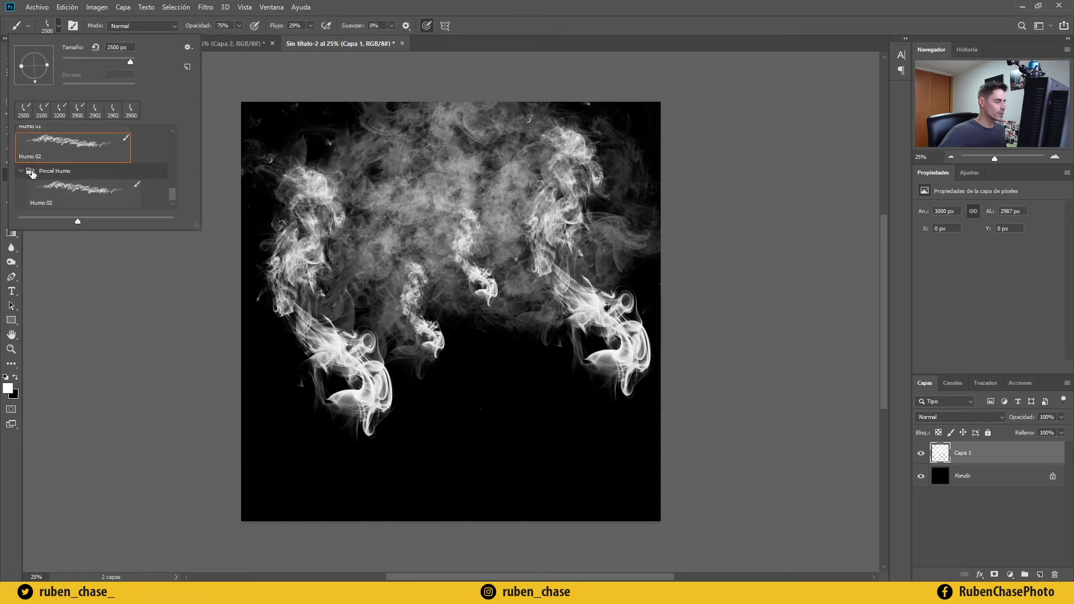
click(82, 197)
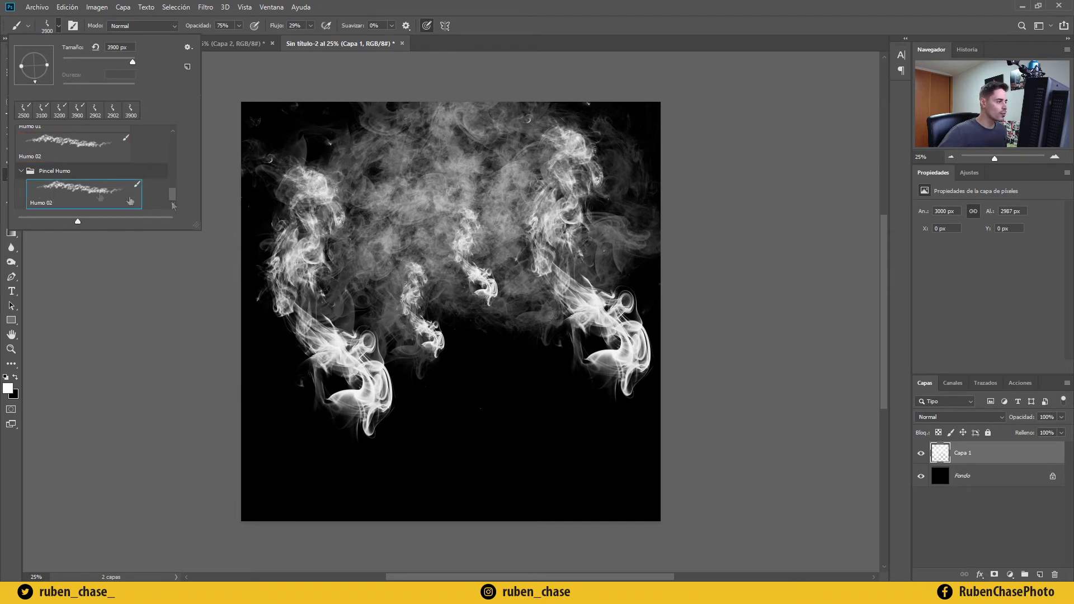
drag(386, 394, 520, 402)
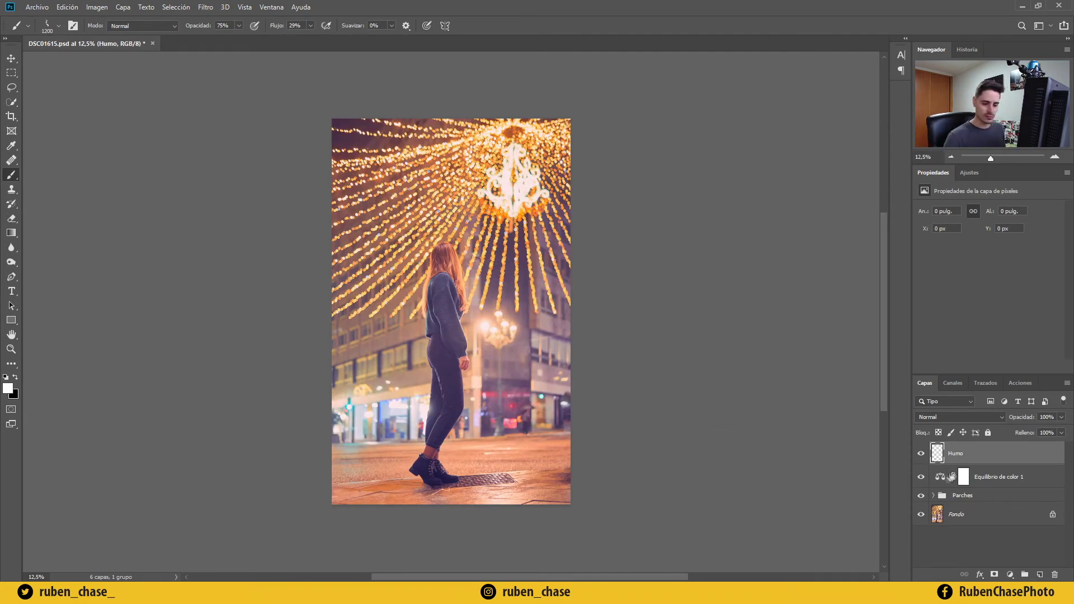
Paint smoke across the street and the woman's legs on the Humo layer of DSC01615.psd with a 1500 px brush.
click(921, 496)
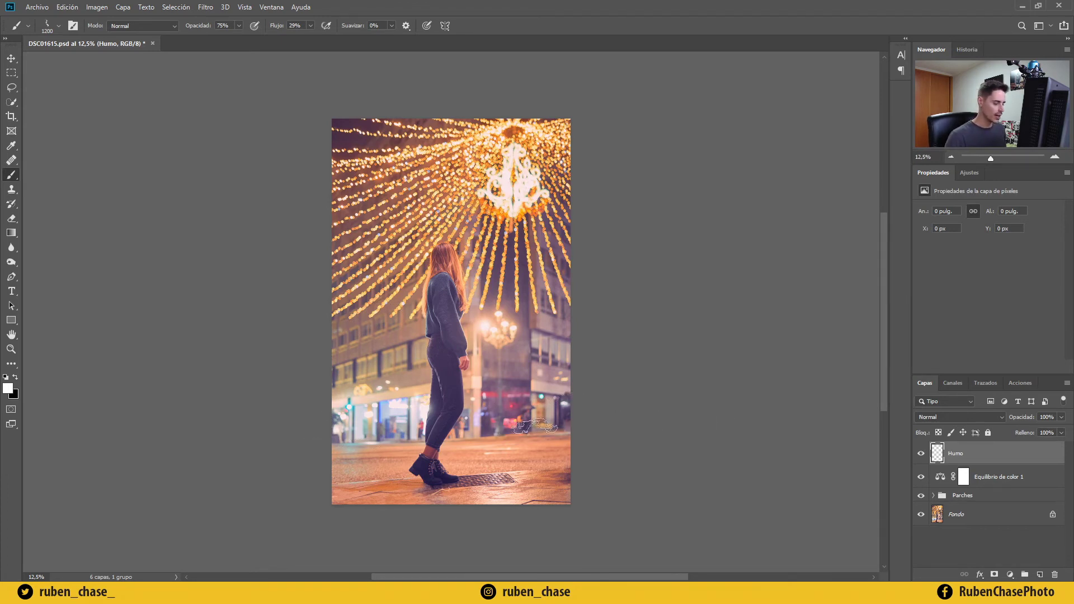
key(bracketright)
mouse_move(505, 412)
mouse_down()
mouse_move(564, 398)
mouse_move(471, 420)
mouse_move(497, 401)
mouse_move(451, 424)
mouse_move(446, 443)
mouse_move(521, 439)
mouse_up()
mouse_move(601, 399)
mouse_down()
mouse_move(556, 375)
mouse_move(347, 403)
mouse_move(423, 411)
mouse_move(328, 391)
mouse_move(409, 409)
mouse_move(346, 436)
mouse_move(403, 448)
mouse_move(344, 451)
mouse_move(397, 454)
mouse_move(389, 460)
mouse_move(303, 455)
mouse_move(375, 386)
mouse_up()
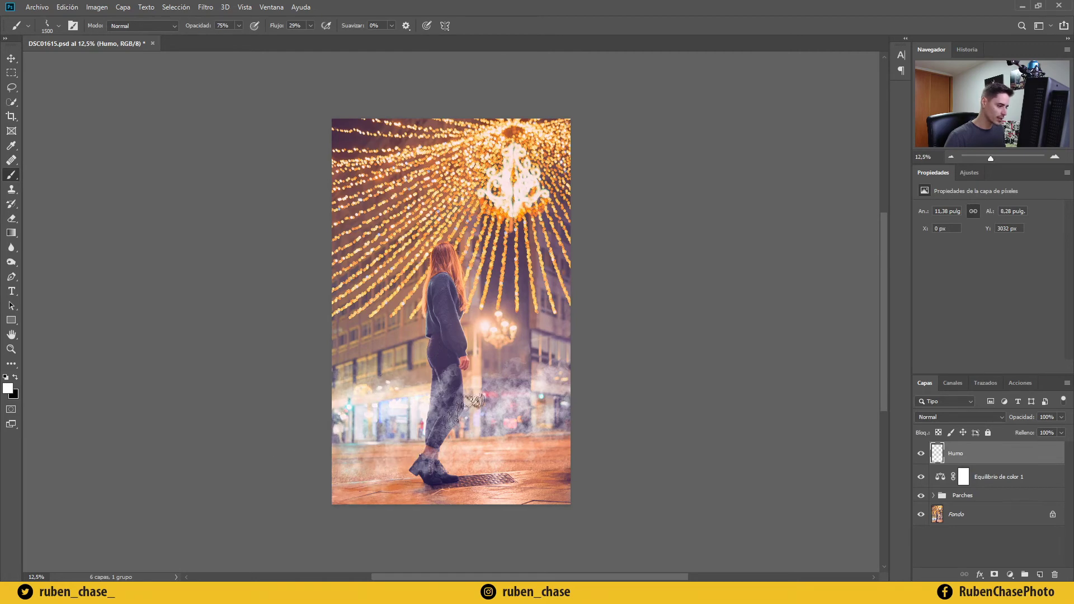
Thicken the smoke over the street background on the side the woman is facing.
scroll(472, 397, up, 5)
drag(639, 488, 658, 396)
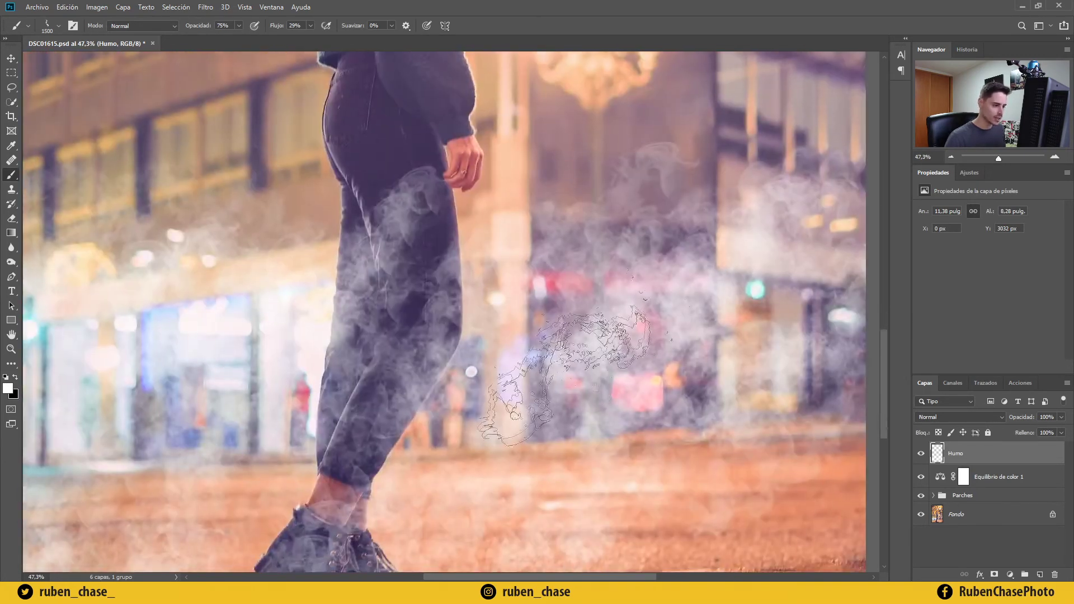
scroll(621, 330, down, 5)
scroll(560, 343, up, 2)
drag(586, 351, 537, 324)
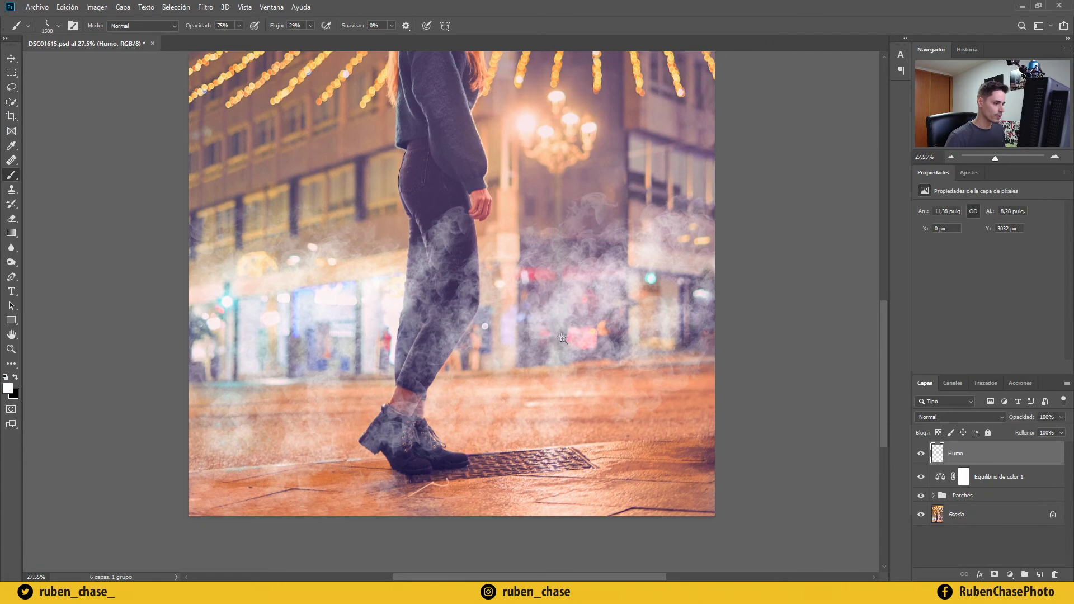
Paint denser smoke over the woman's legs and the shop lights behind her.
scroll(531, 355, down, 3)
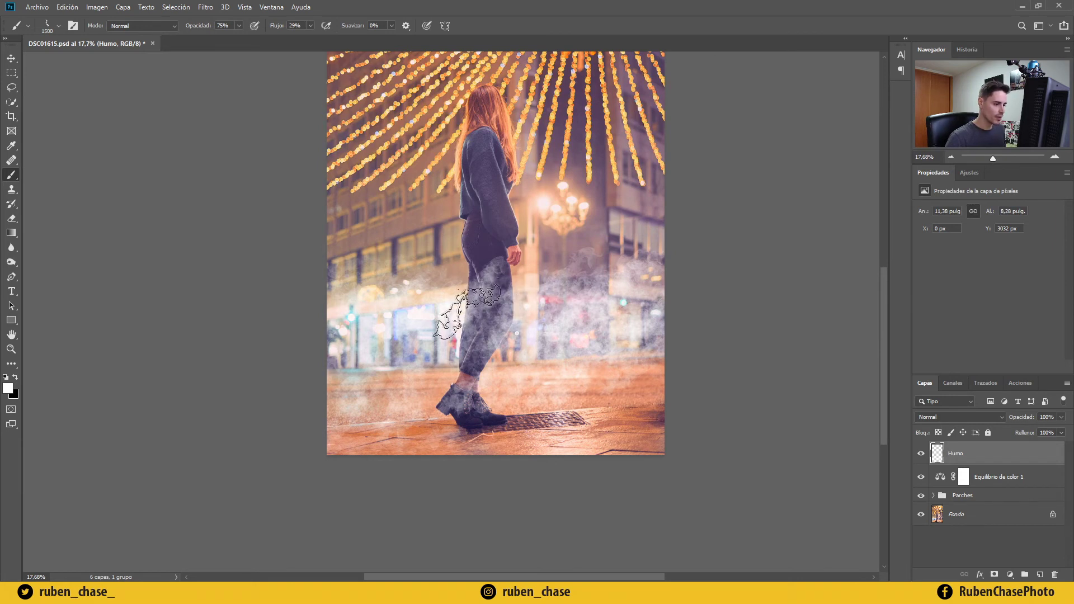
mouse_move(409, 282)
mouse_down()
mouse_move(420, 288)
mouse_move(417, 316)
mouse_up()
mouse_move(442, 380)
mouse_down()
mouse_move(339, 355)
mouse_move(336, 310)
mouse_move(501, 294)
mouse_up()
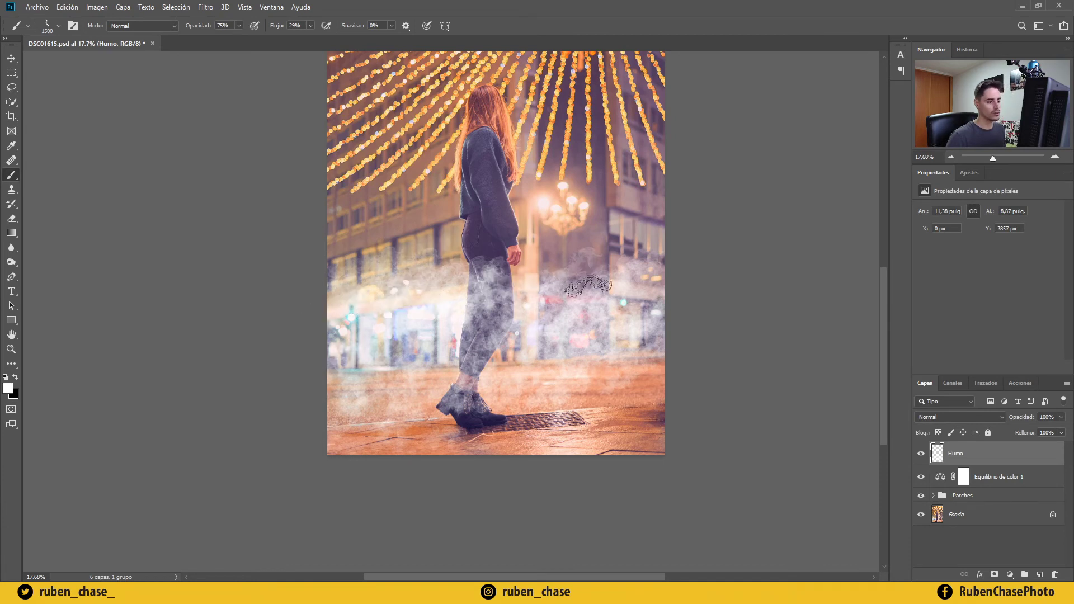
Enlarge the smoke brush to 2200 px, lower its opacity to 41% and paint fainter smoke higher up around the woman.
key(bracketright)
key(bracketright)
key(bracketright)
key(bracketright)
key(bracketright)
key(bracketright)
key(bracketright)
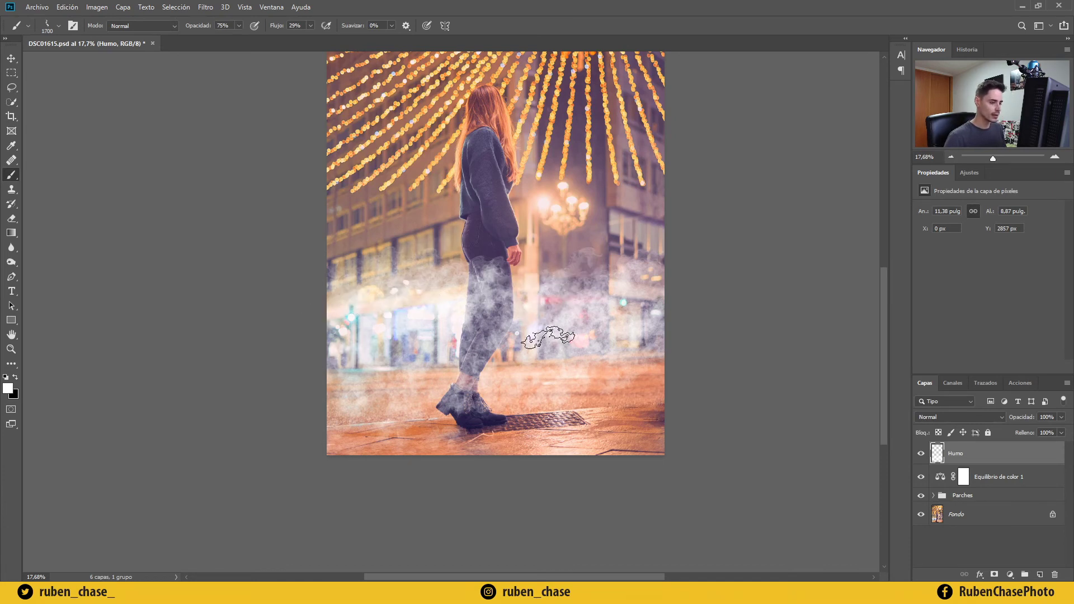
click(949, 158)
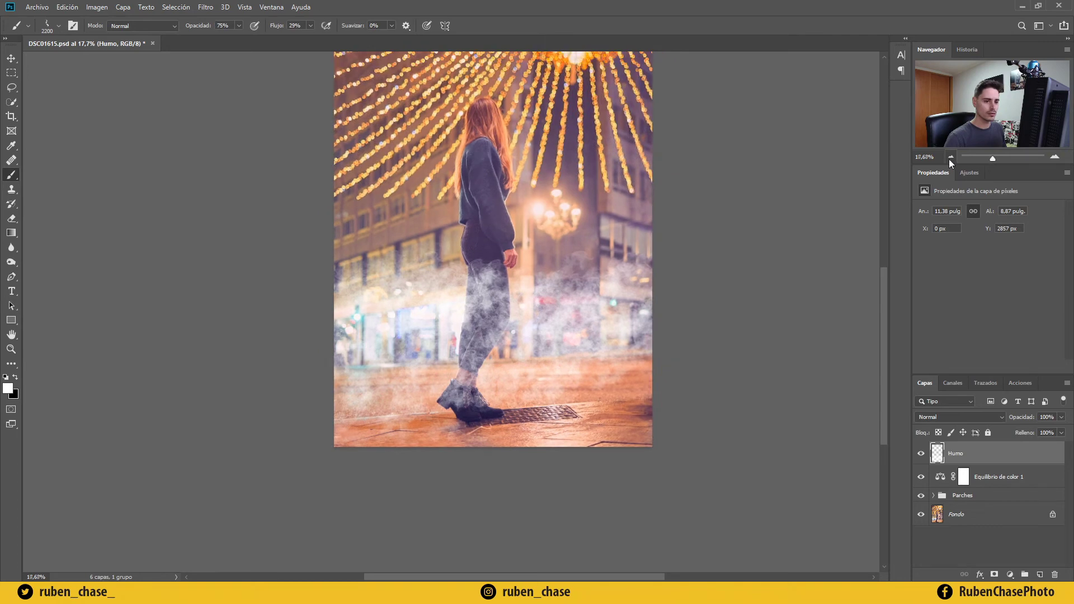
click(949, 158)
click(949, 158)
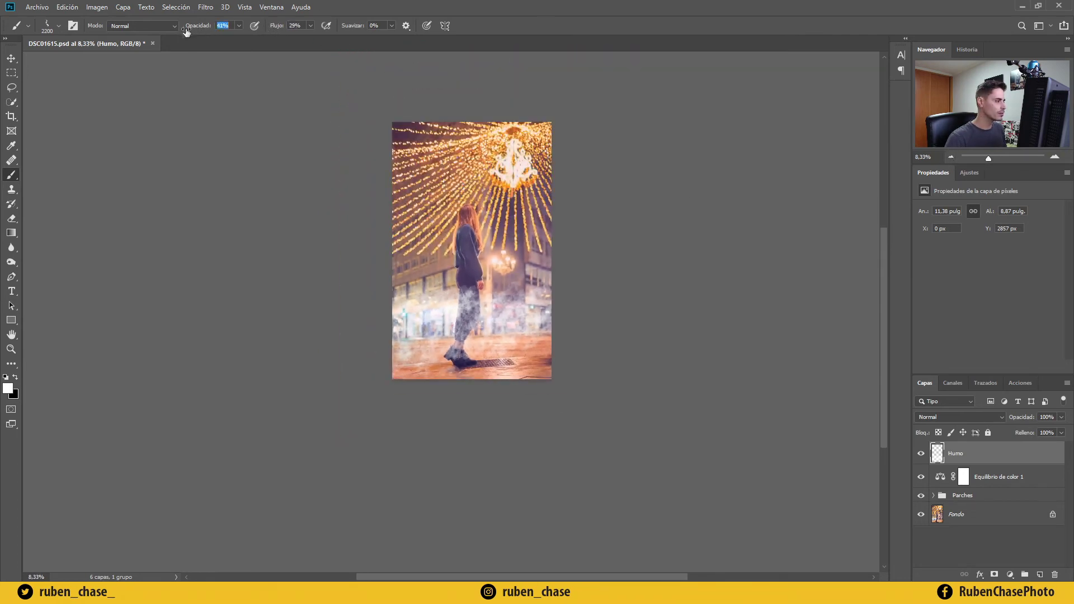
mouse_move(488, 292)
mouse_down()
mouse_move(576, 290)
mouse_move(389, 275)
mouse_move(407, 285)
mouse_move(374, 286)
mouse_move(483, 285)
mouse_move(620, 259)
mouse_up()
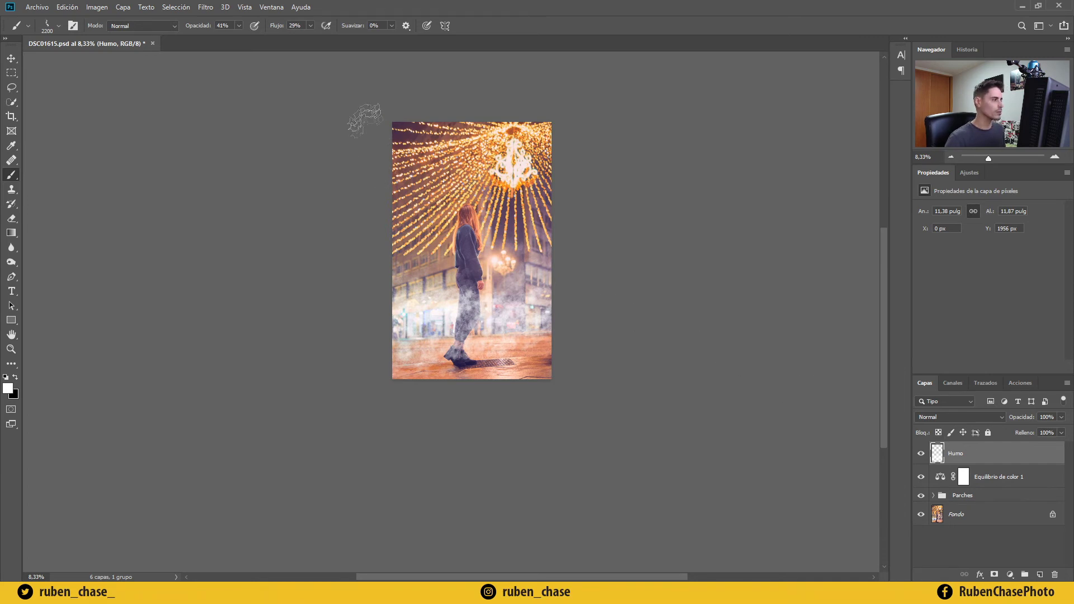
Apply a Gaussian blur with a radius of 8.2 pixels to the Humo layer.
click(205, 6)
mouse_move(295, 135)
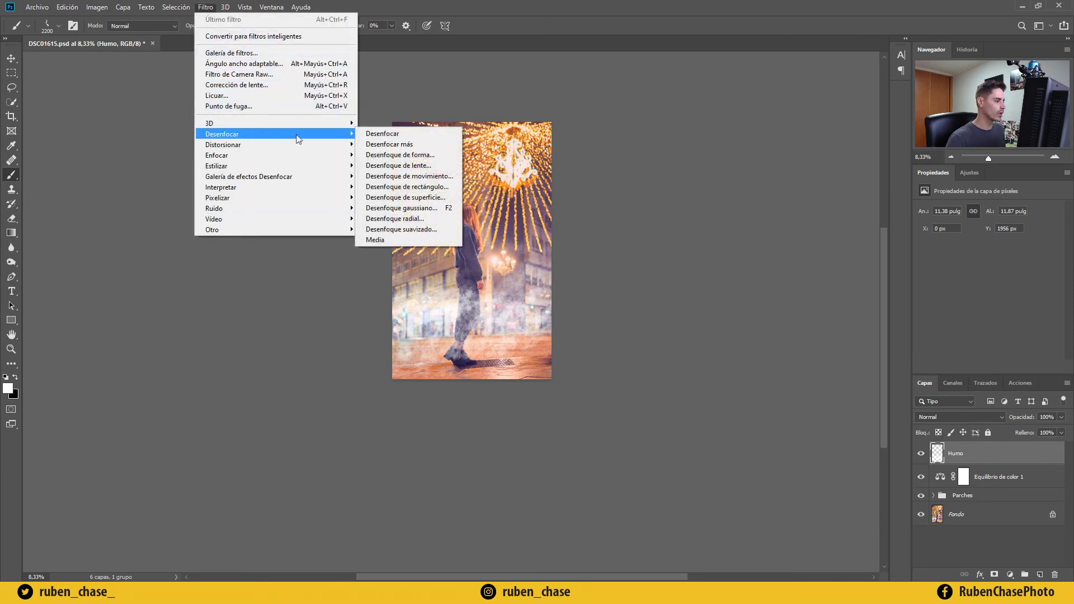
click(402, 208)
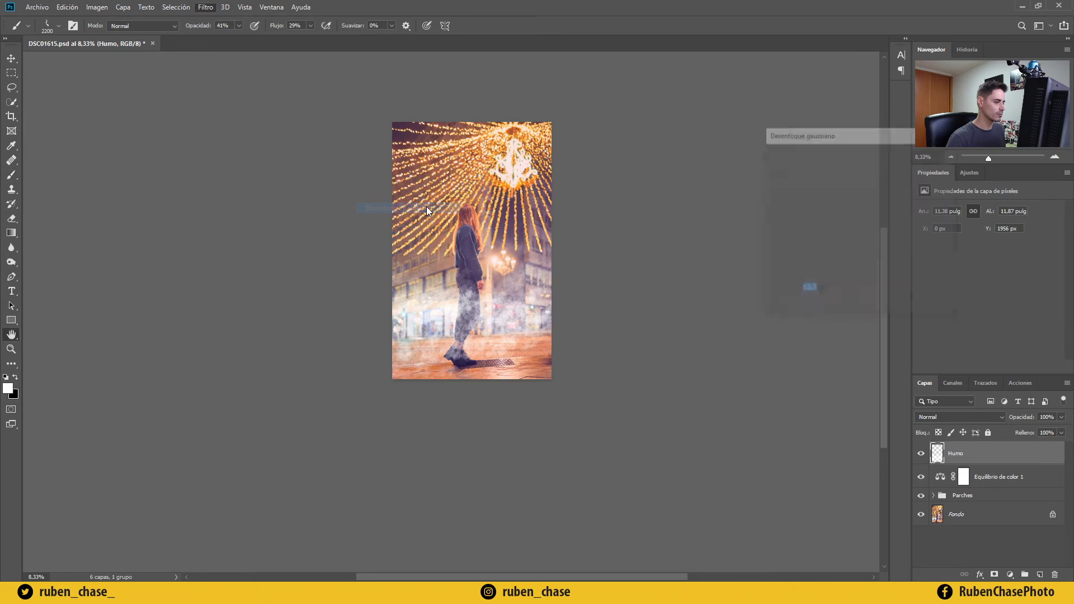
scroll(476, 224, up, 3)
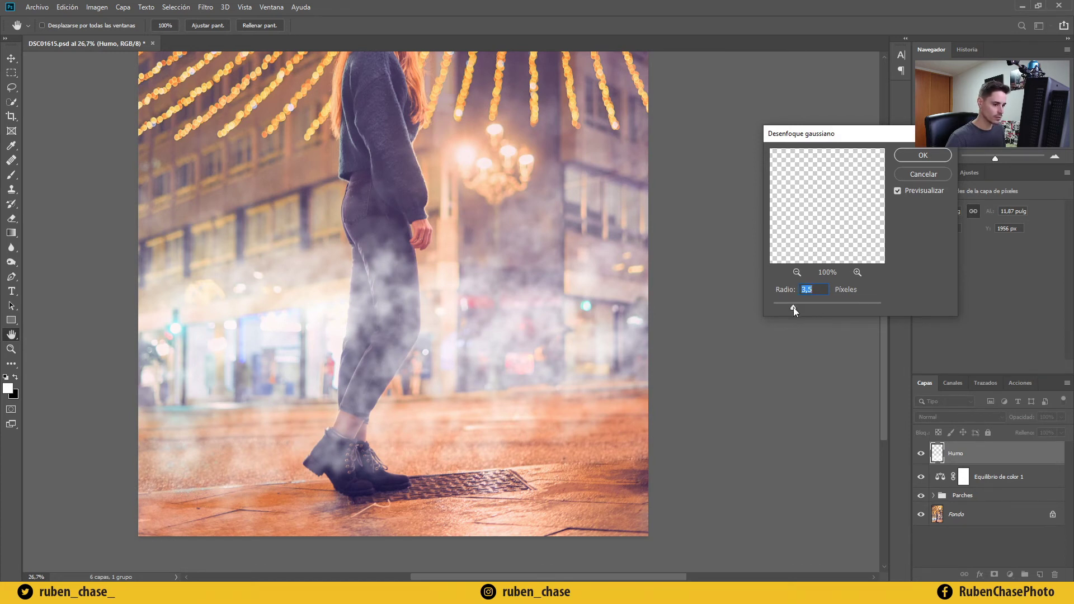
drag(779, 308, 773, 308)
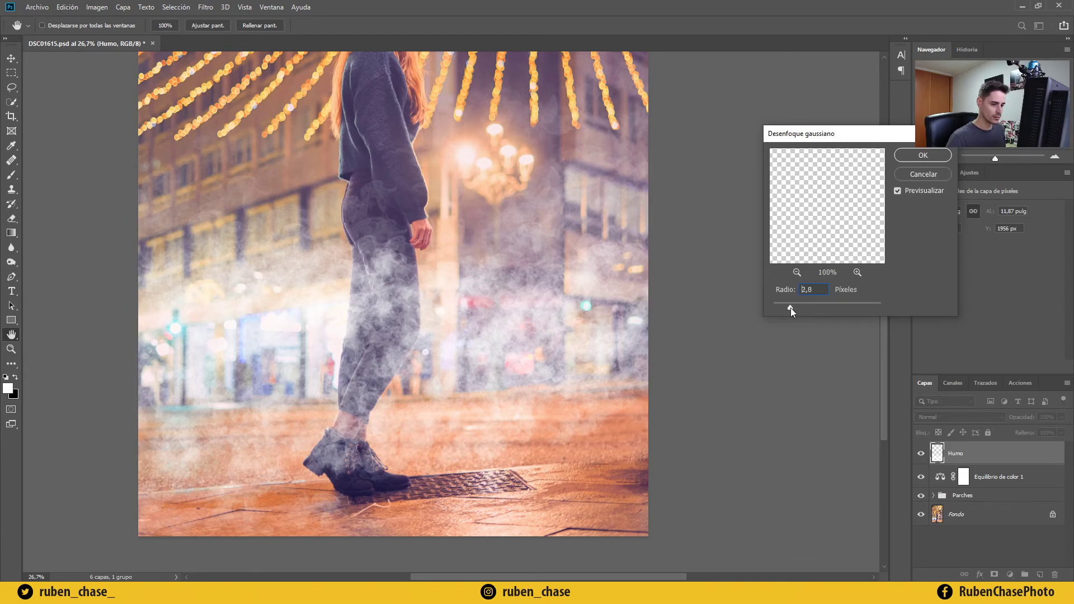
click(797, 307)
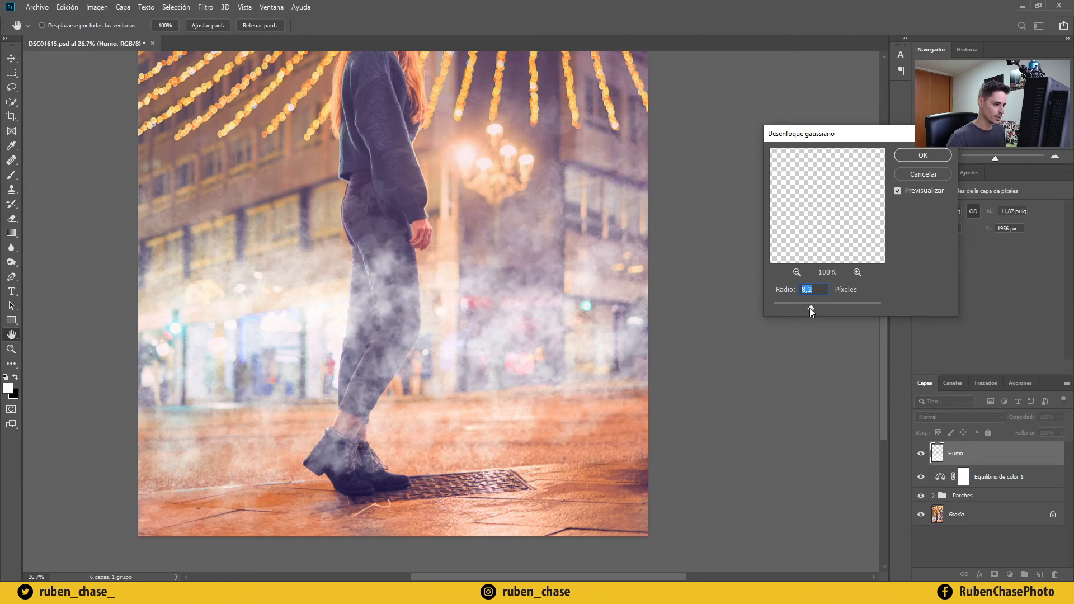
click(921, 157)
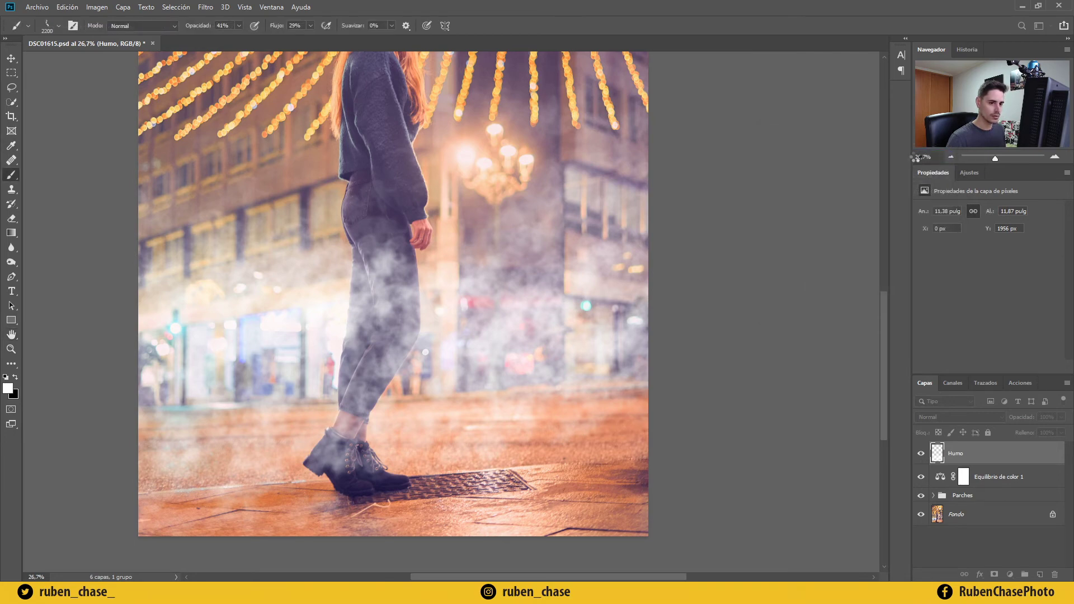
Add a layer mask to the Humo layer, make black the foreground colour and choose the Circular difuso brush.
drag(439, 336, 503, 290)
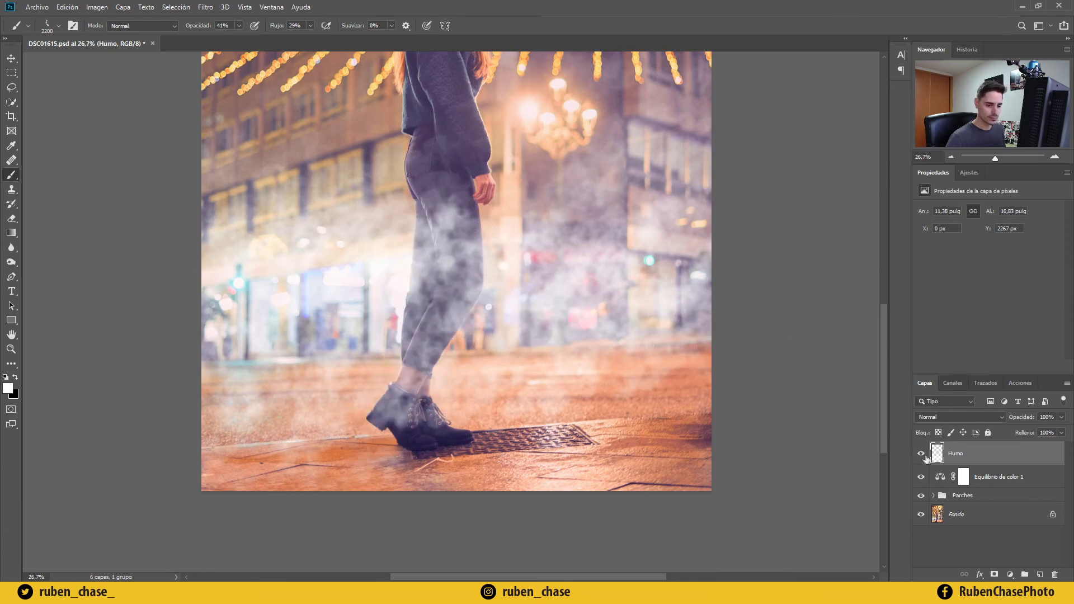
click(995, 574)
key(x)
click(58, 26)
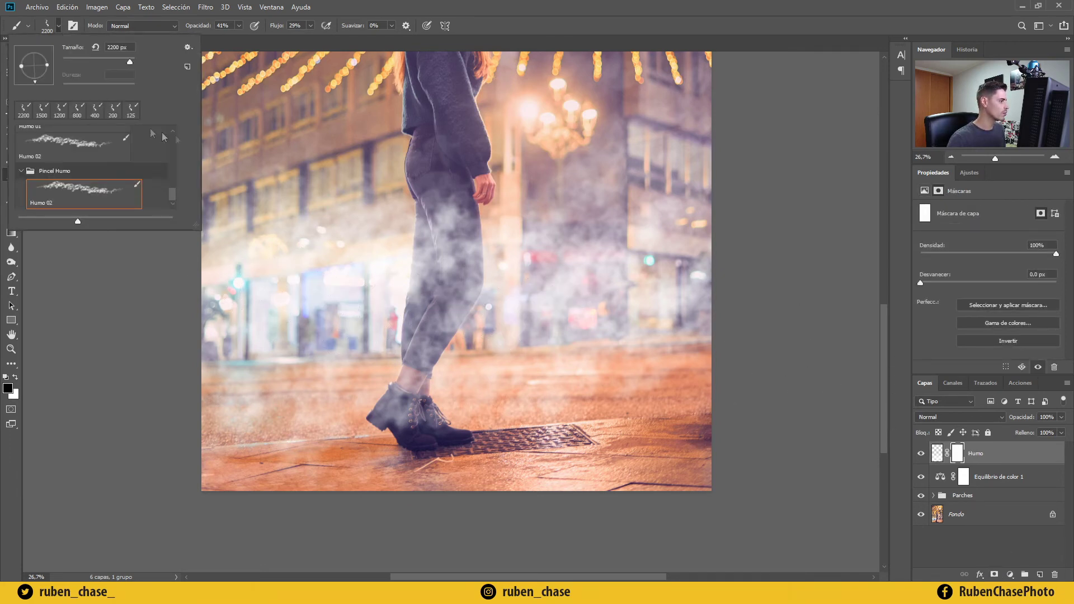
scroll(173, 151, up, 10)
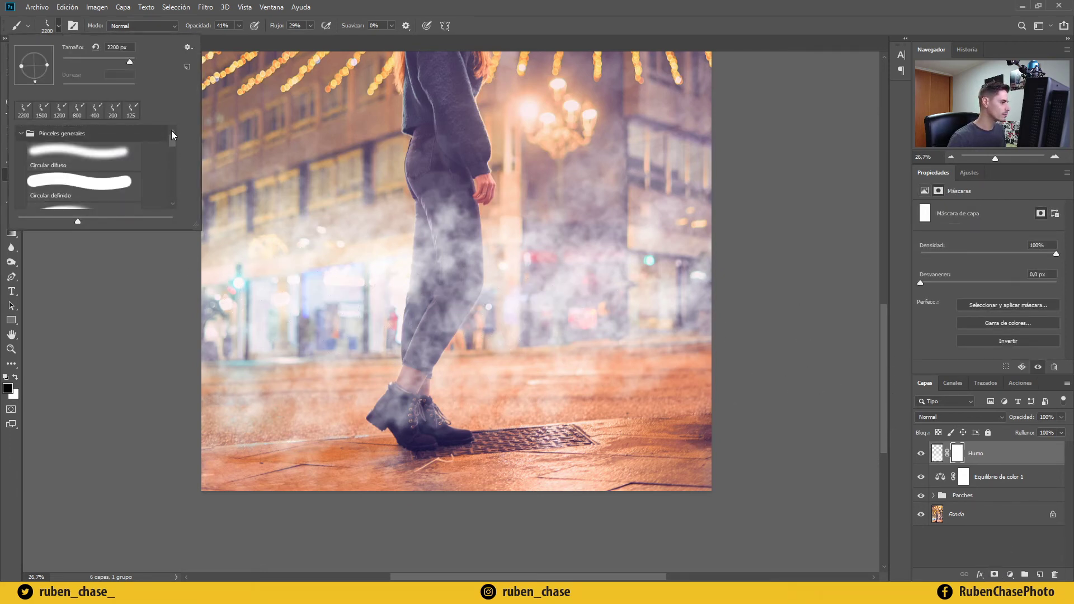
double_click(102, 156)
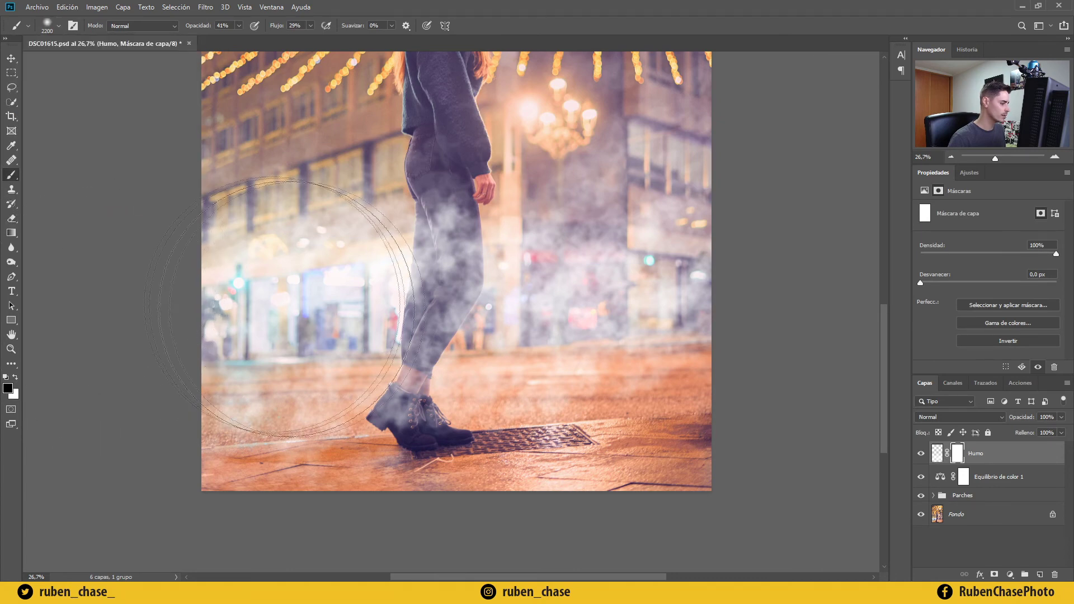
Mask the smoke off the woman's legs and boots with the soft brush reduced to 175 and 125 px, at 100% opacity and flow.
key(bracketleft)
key(bracketleft)
key(bracketleft)
key(bracketleft)
key(bracketleft)
key(bracketleft)
key(bracketleft)
key(bracketleft)
key(bracketleft)
key(bracketleft)
key(bracketleft)
key(bracketleft)
key(bracketleft)
key(bracketleft)
key(bracketleft)
key(bracketleft)
key(bracketleft)
key(bracketleft)
key(bracketleft)
key(bracketleft)
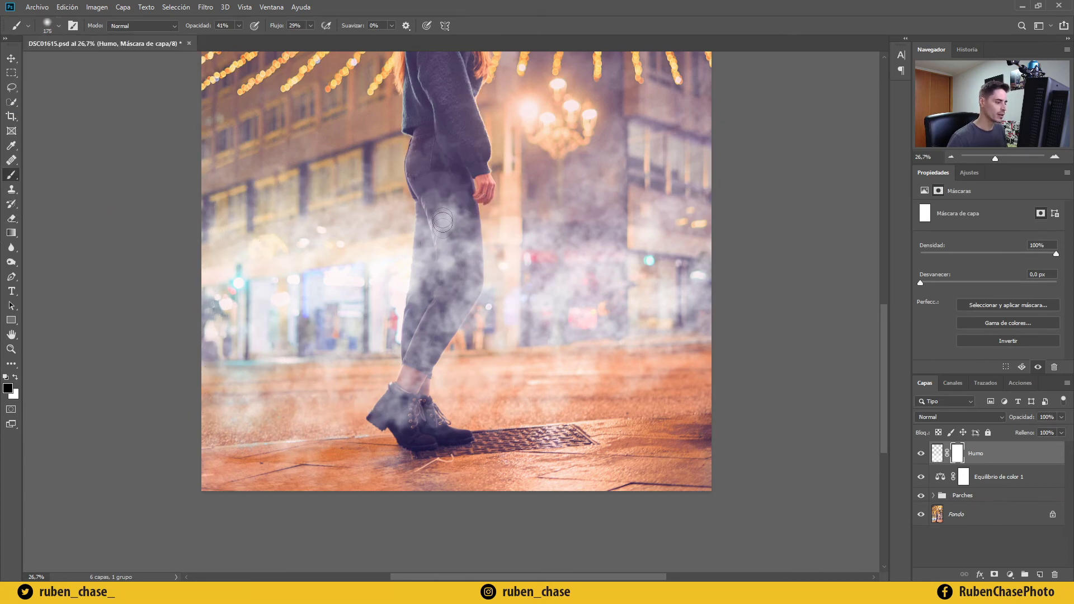
mouse_move(442, 241)
mouse_down()
mouse_move(439, 182)
mouse_move(437, 241)
mouse_up()
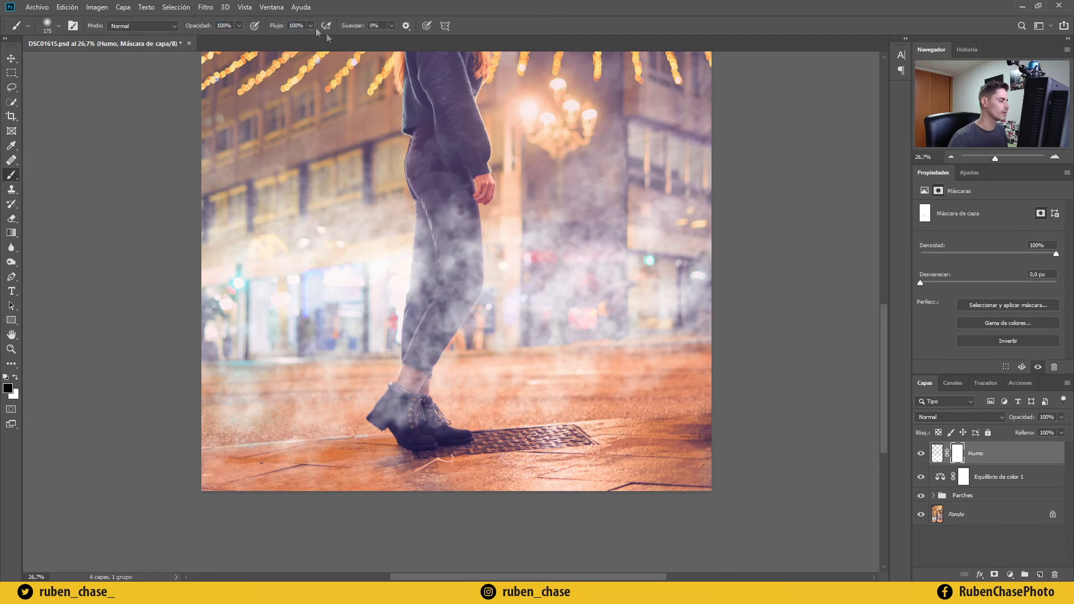
mouse_move(431, 180)
mouse_down()
mouse_move(434, 230)
mouse_move(421, 180)
mouse_move(424, 328)
mouse_move(421, 258)
mouse_move(409, 382)
mouse_move(382, 416)
mouse_move(409, 393)
mouse_move(402, 426)
mouse_move(426, 387)
mouse_move(444, 433)
mouse_up()
mouse_move(413, 378)
mouse_down()
mouse_move(467, 282)
mouse_move(445, 223)
mouse_move(448, 207)
mouse_move(456, 224)
mouse_move(439, 140)
mouse_move(453, 196)
mouse_move(464, 184)
mouse_move(471, 274)
mouse_up()
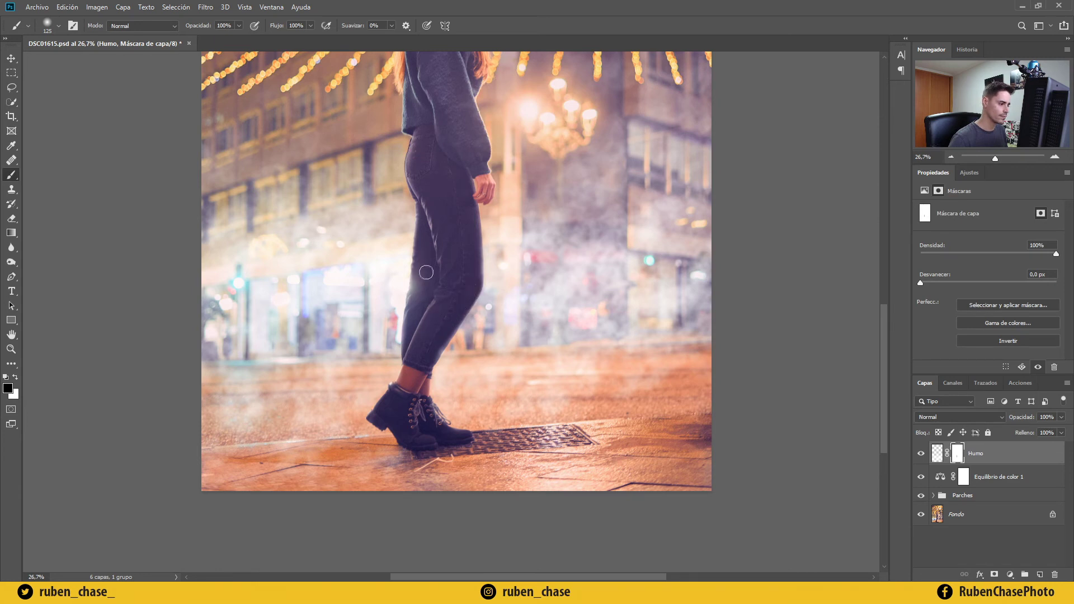
Compare the whole photo with the Humo layer hidden and shown.
click(951, 156)
click(951, 156)
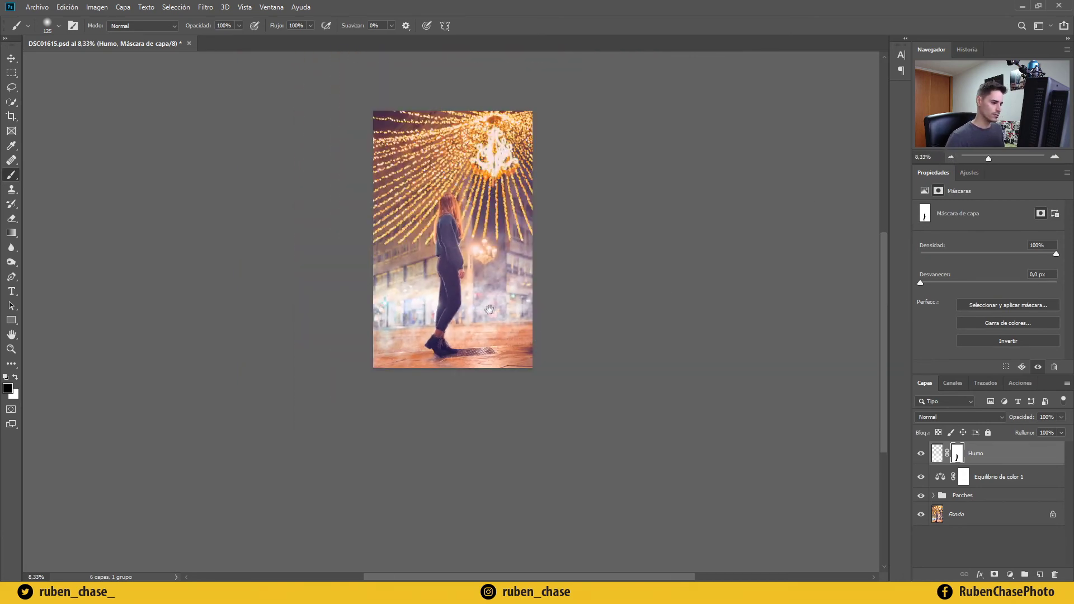
drag(485, 312, 553, 315)
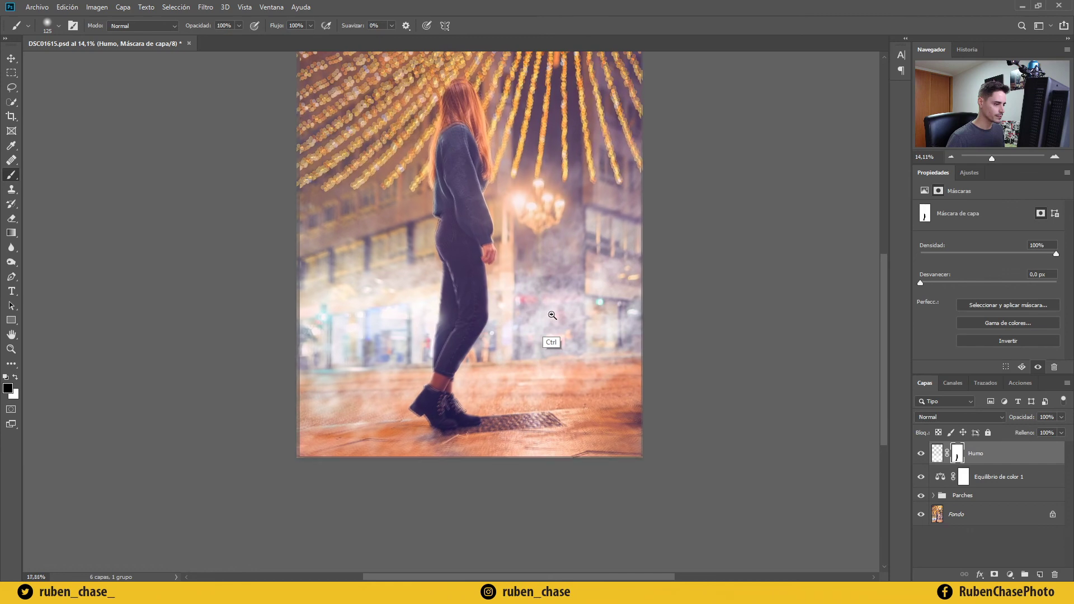
click(920, 454)
click(920, 454)
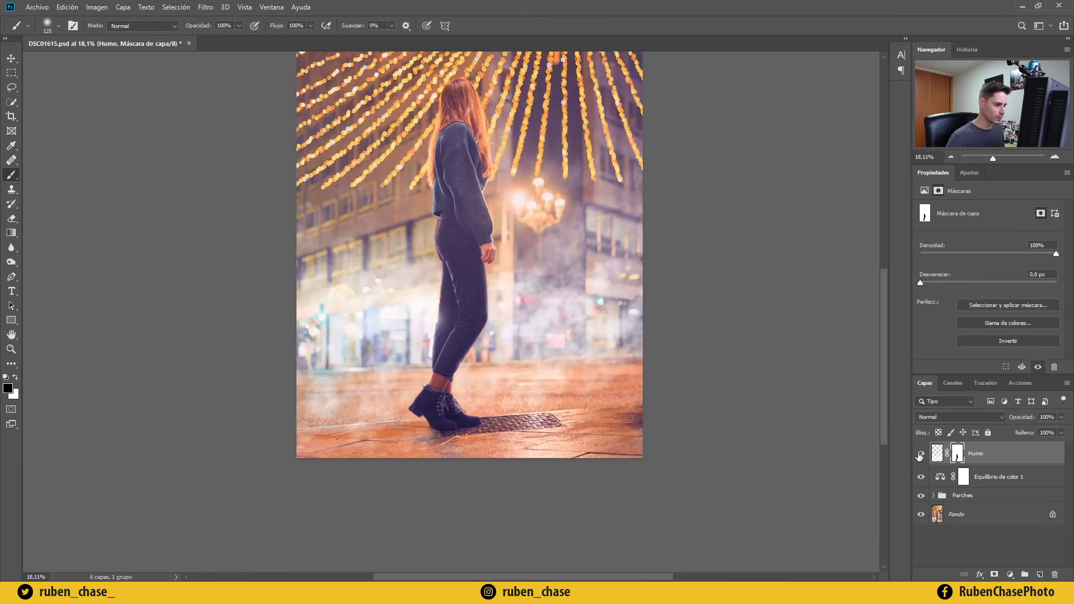
click(920, 454)
click(920, 454)
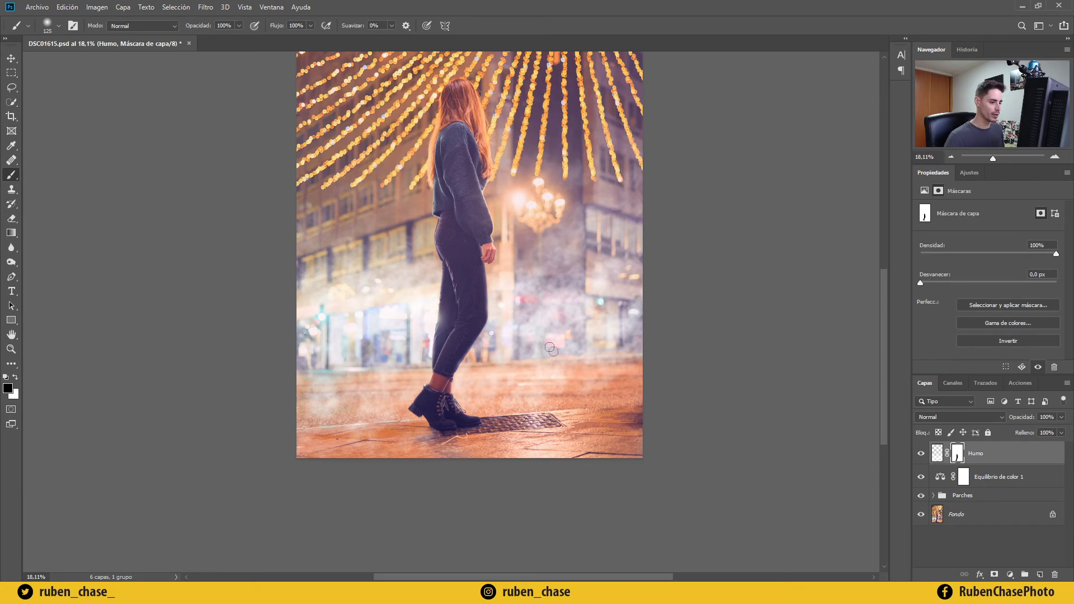
Rename the Humo layer as Humo fondo.
double_click(979, 454)
key(Right)
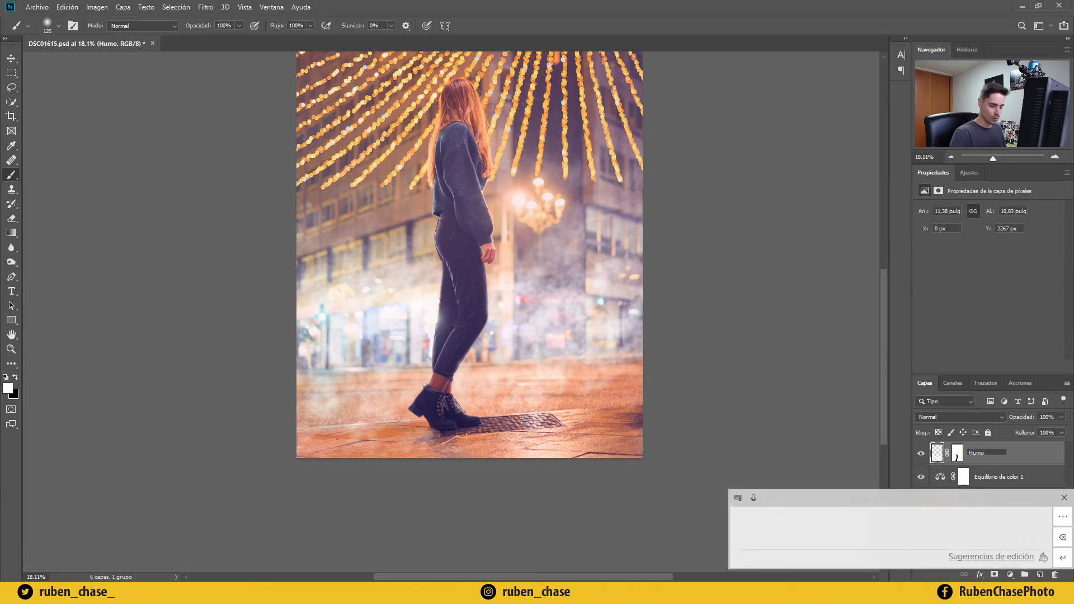
text(fondo)
key(Return)
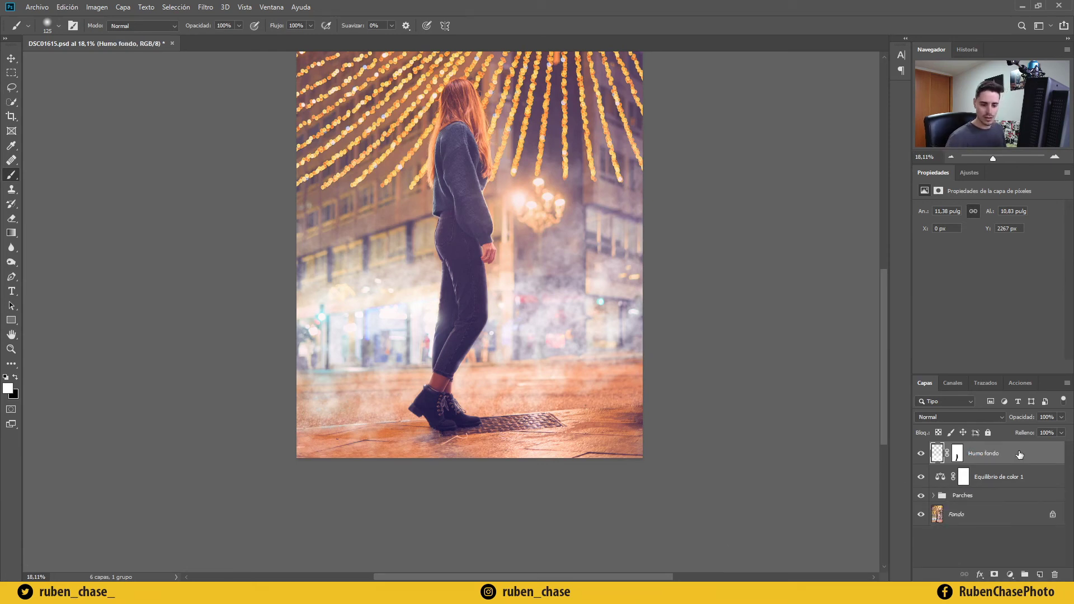
Create a new layer above the background smoke and name it Humo Primer plano.
click(1042, 574)
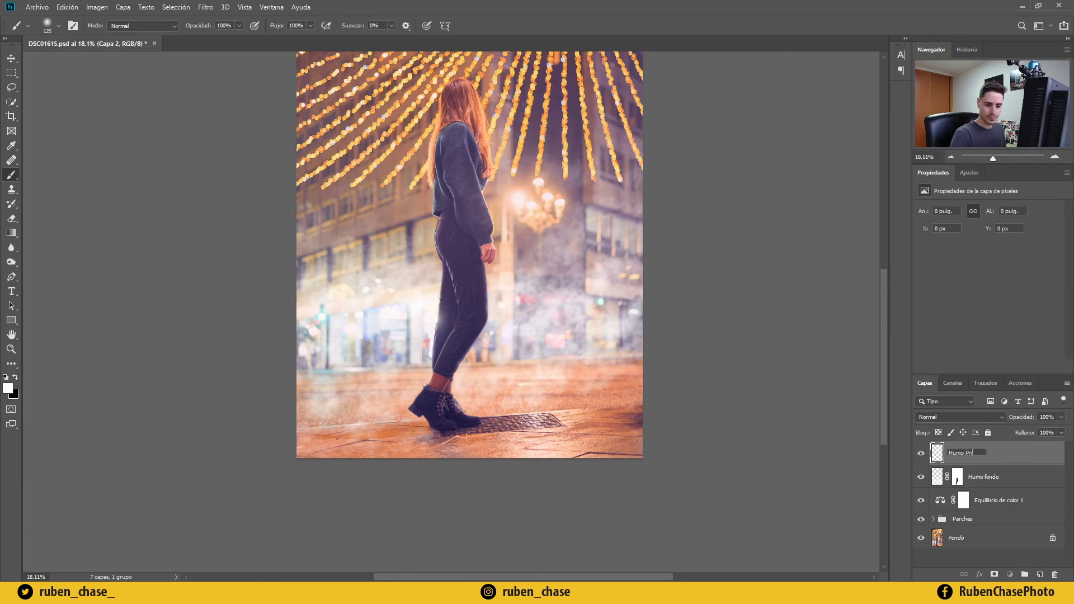
text(Humo Primer plano)
key(Return)
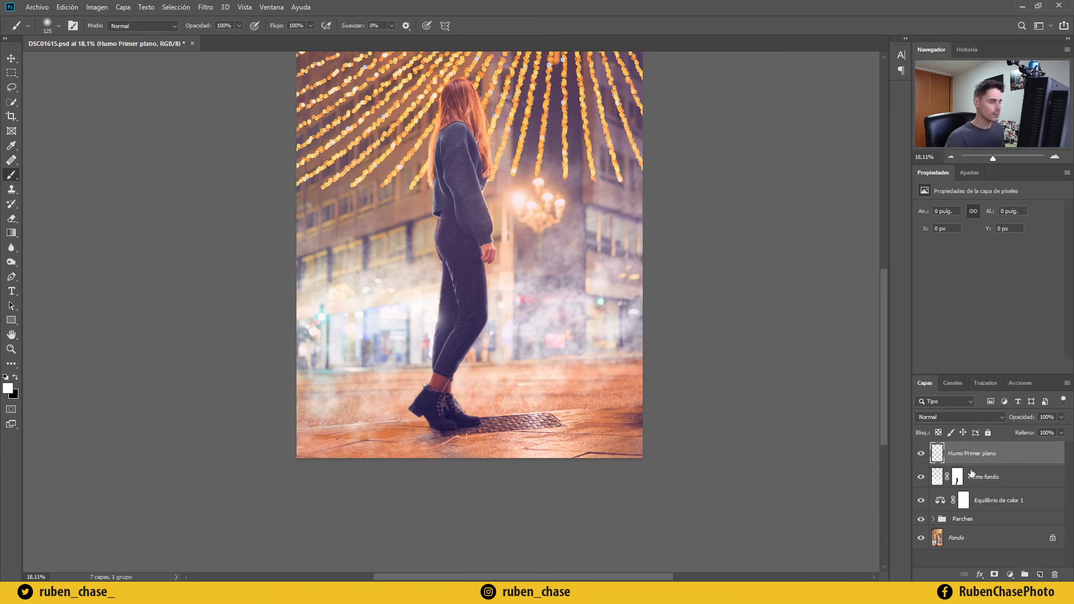
Choose the Humo 02 smoke brush from the Pincel Humo group and enlarge it to 5000 px.
click(58, 24)
drag(173, 141, 166, 211)
click(80, 187)
click(146, 344)
key(bracketright)
key(bracketright)
key(bracketright)
key(bracketright)
key(bracketright)
key(bracketright)
key(bracketright)
key(bracketright)
key(bracketright)
key(bracketright)
key(bracketright)
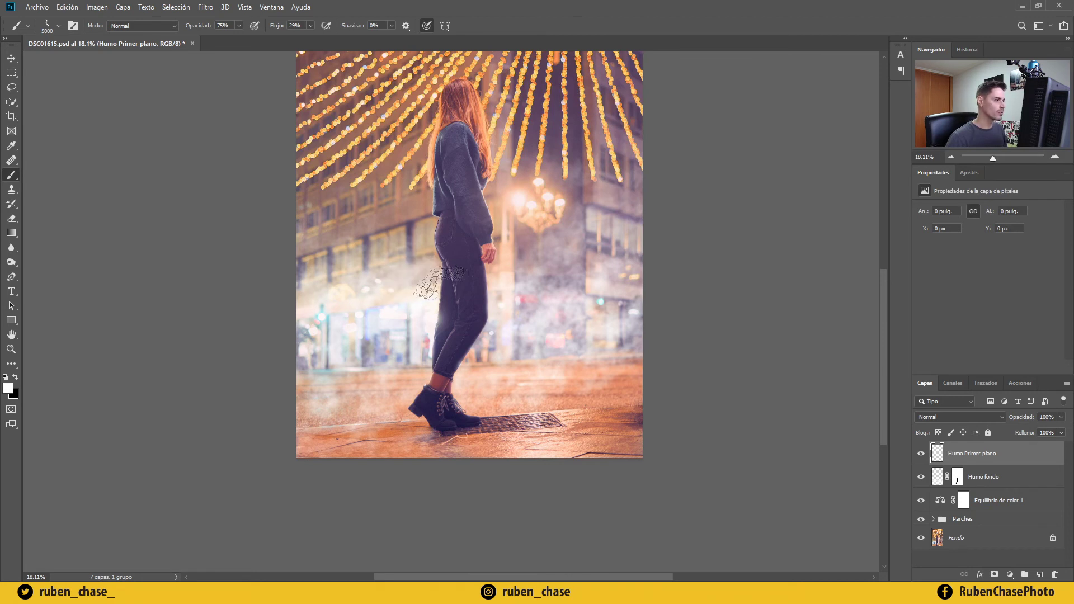
Paint white foreground smoke over the pavement and the woman's boots at 75% opacity, undoing the first trial stroke.
click(573, 436)
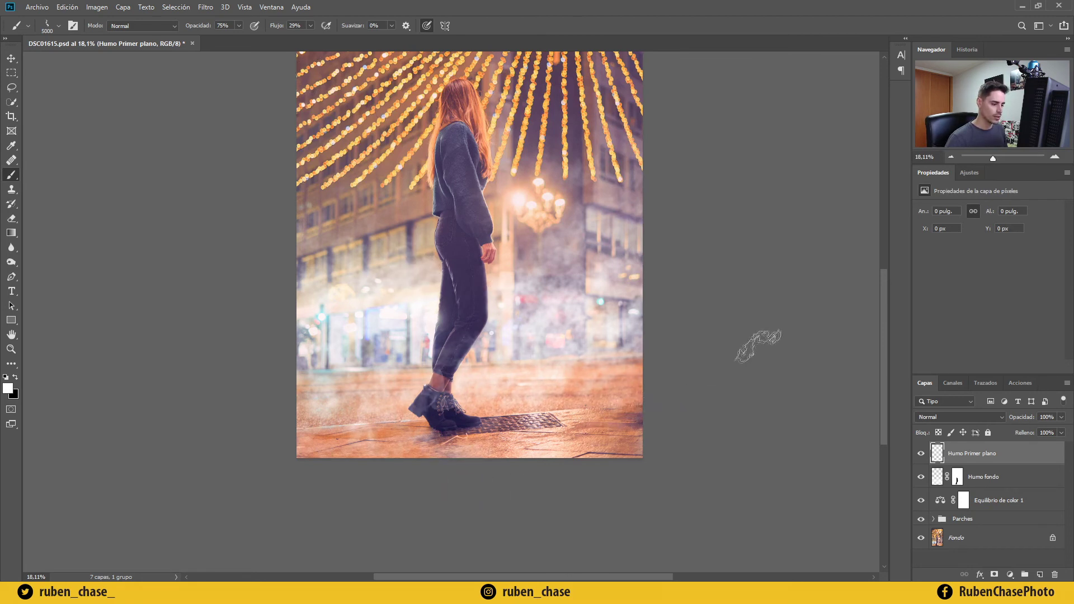
key(ctrl+z)
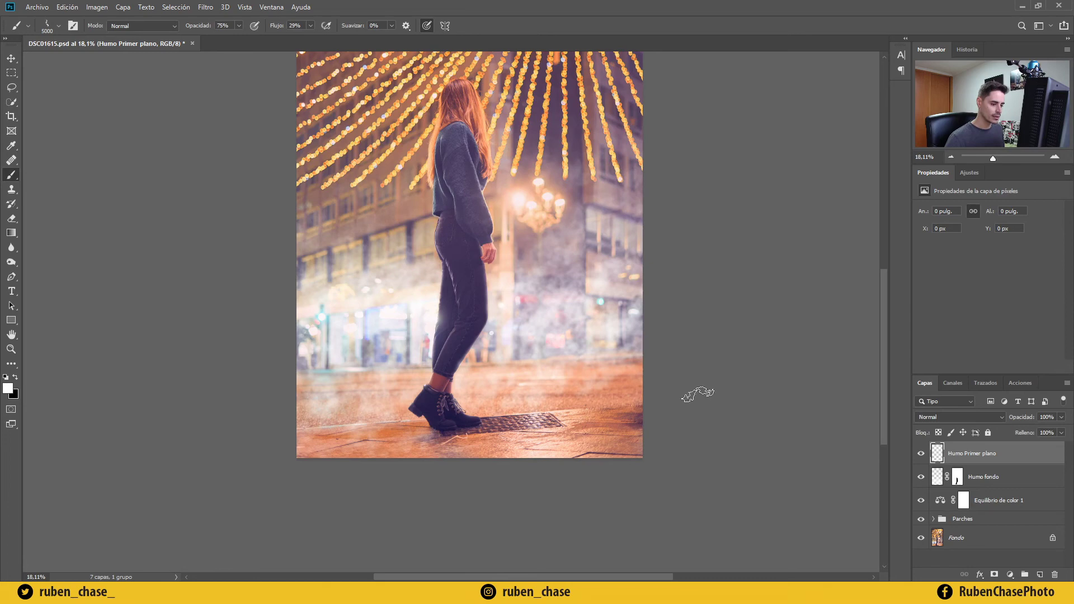
click(511, 487)
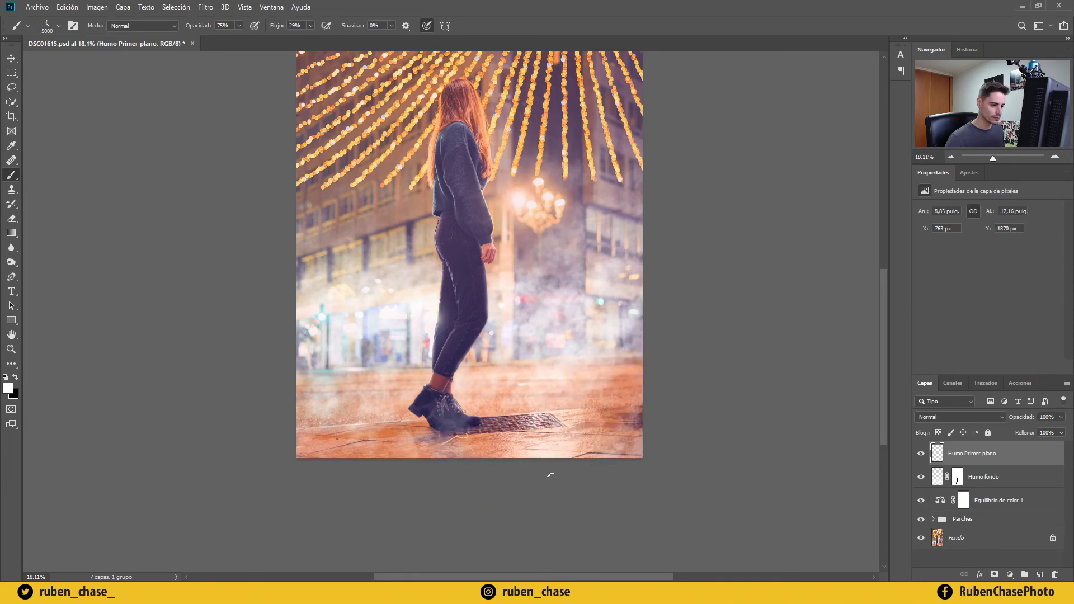
click(519, 438)
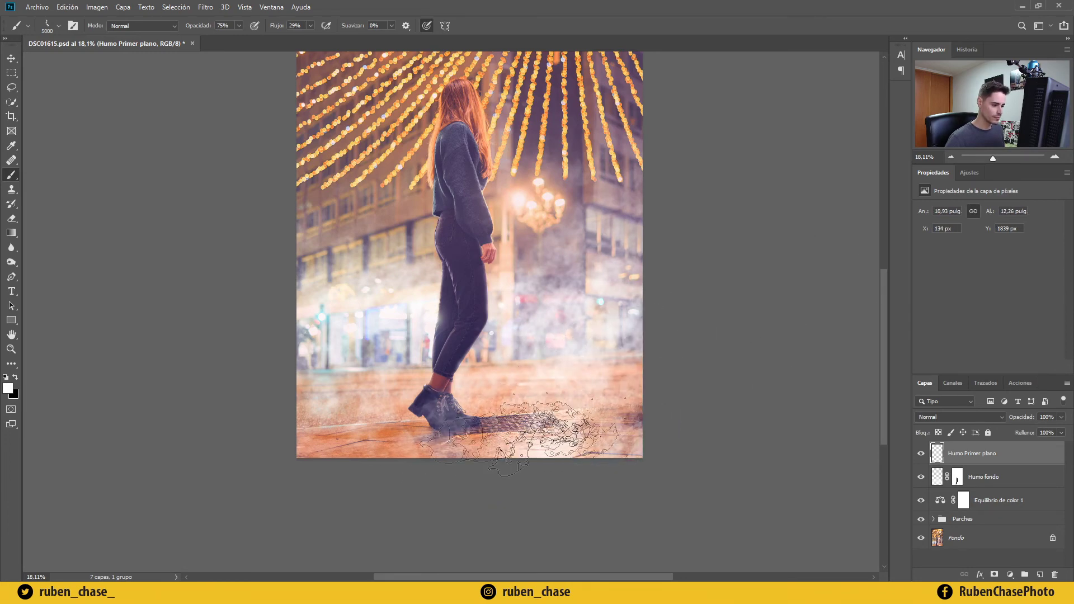
click(342, 453)
Paint more foreground smoke over the woman's legs, the shop fronts and up towards the hanging lights.
click(349, 334)
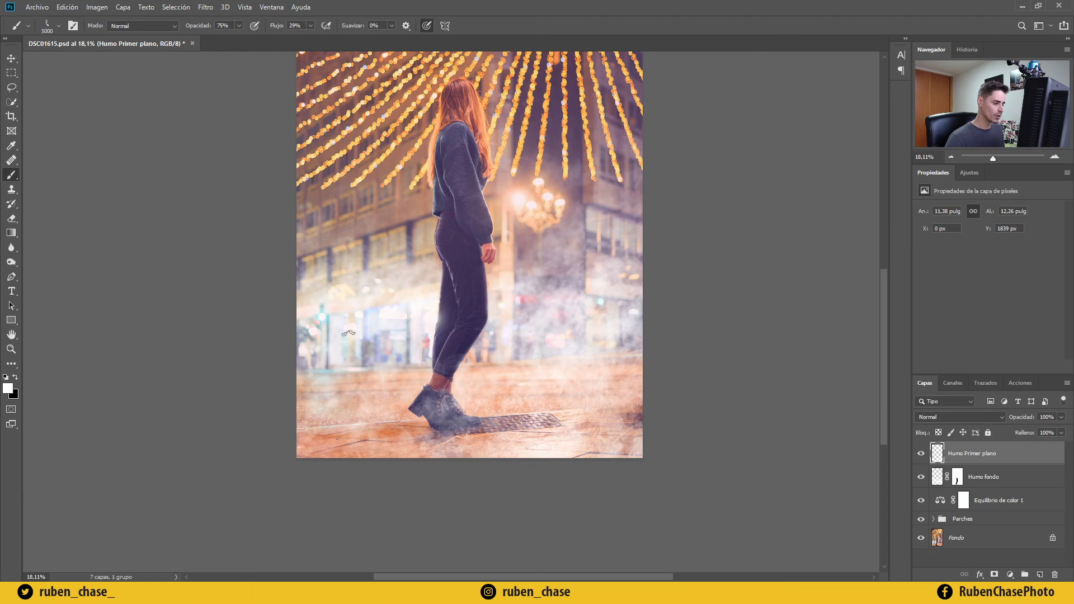
click(380, 403)
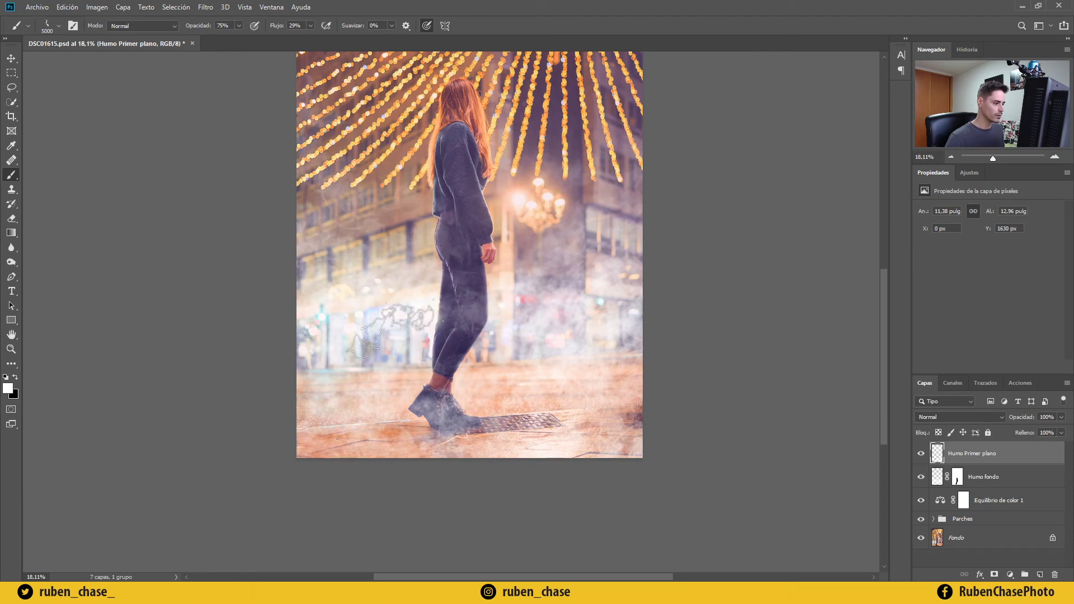
click(668, 334)
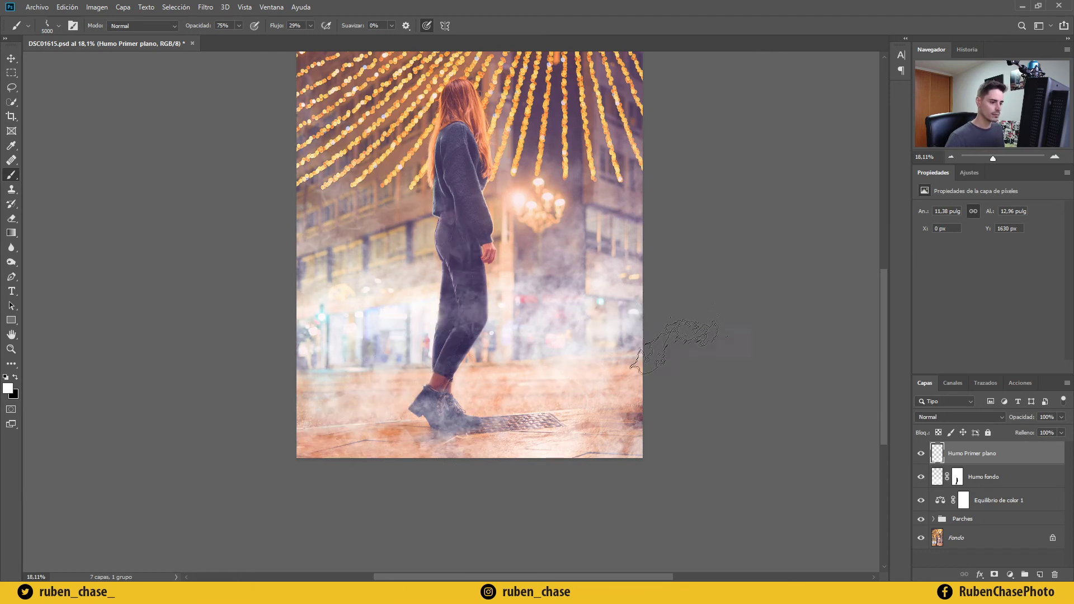
click(518, 169)
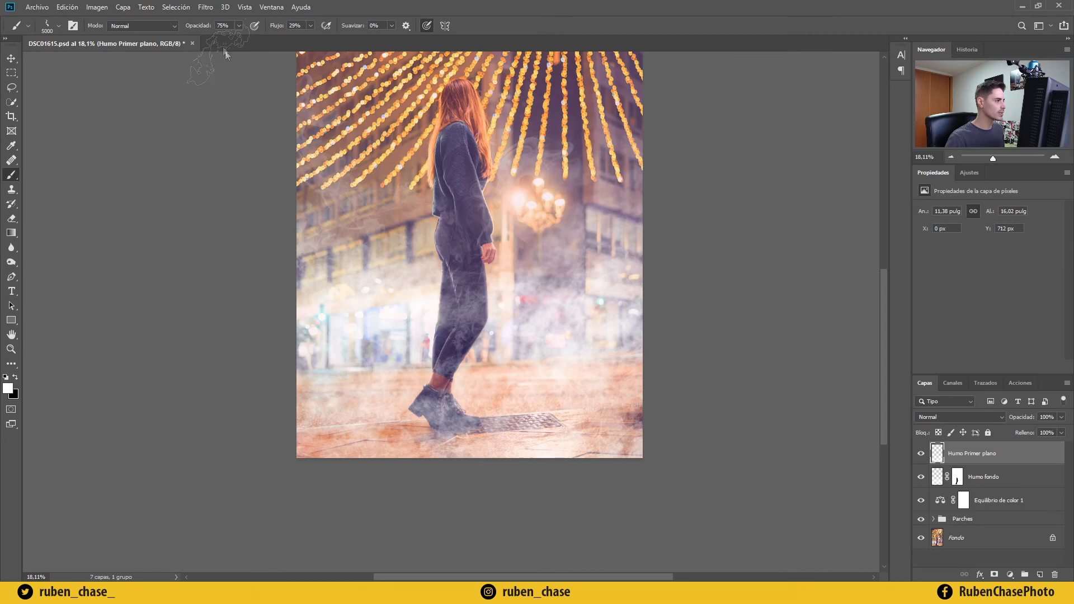
Apply a Gaussian blur with a radius of 3.7 pixels to the Humo Primer plano layer and return to the Brush tool.
click(205, 7)
mouse_move(224, 134)
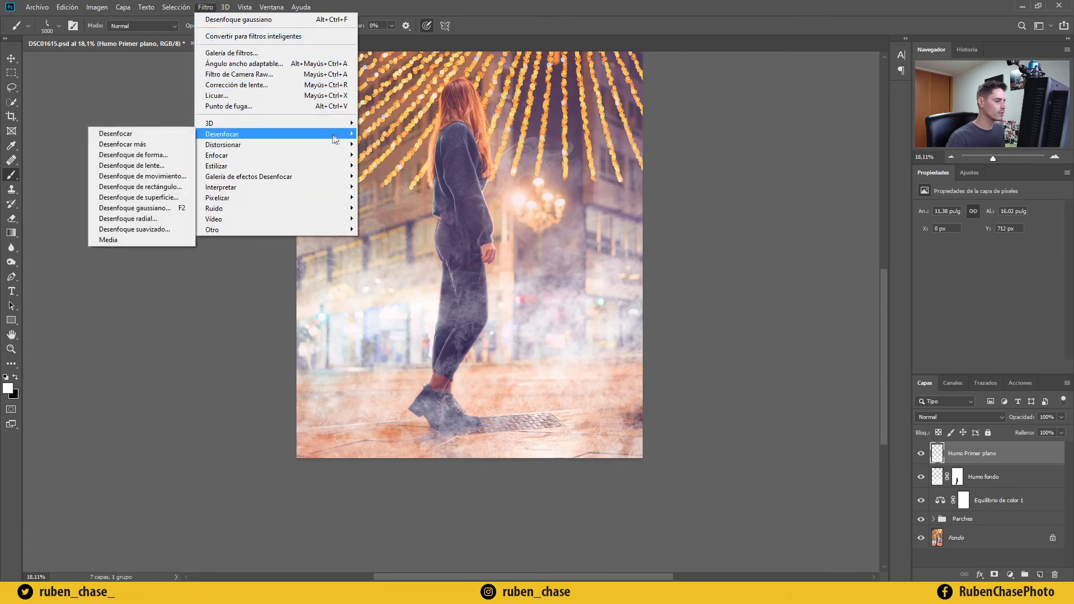
click(155, 208)
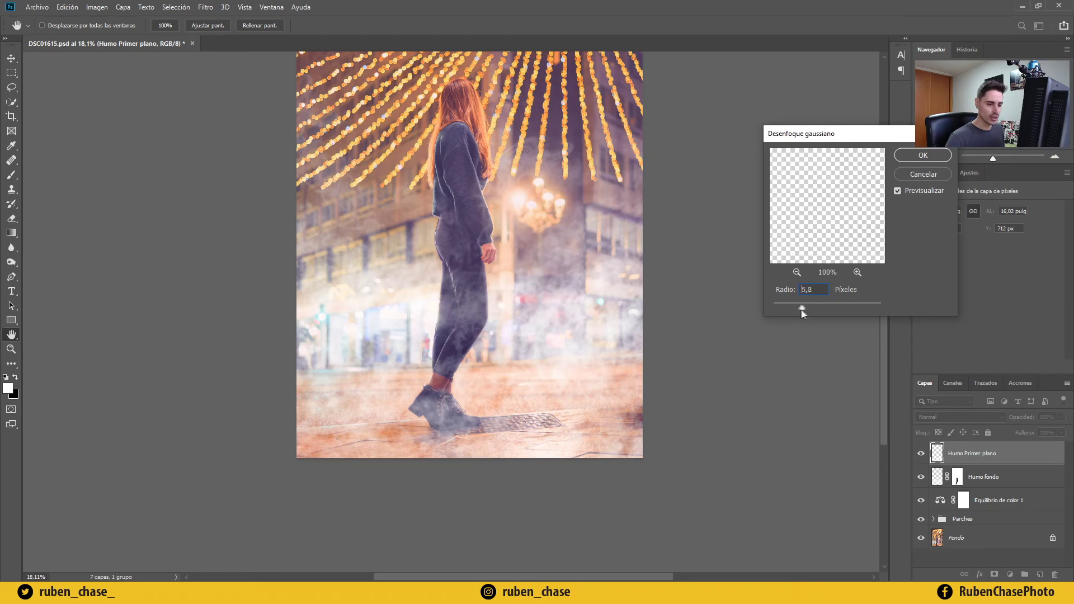
drag(793, 311, 794, 310)
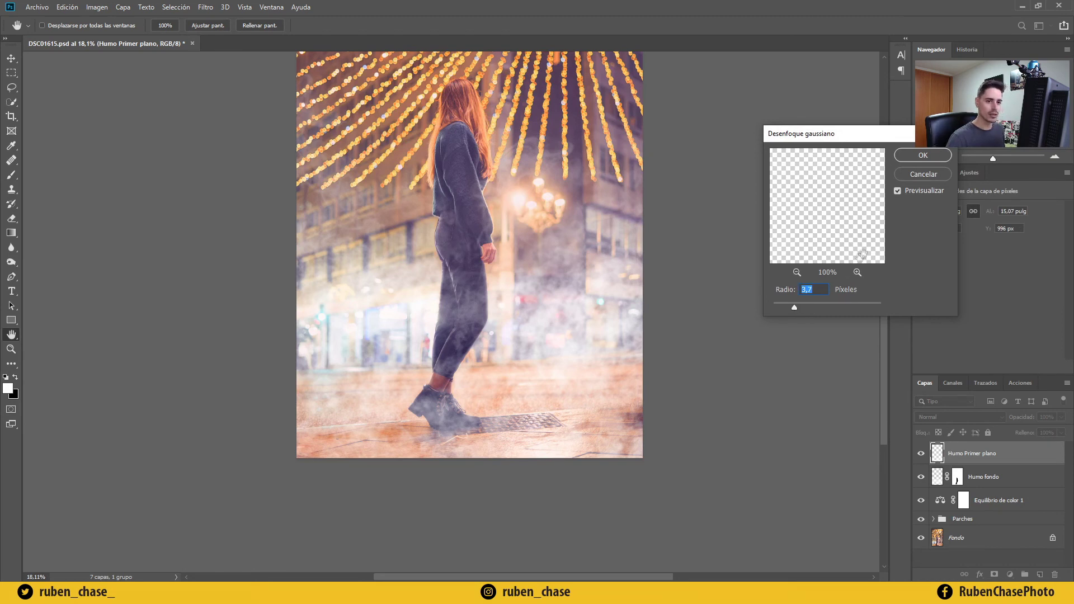
click(922, 157)
key(b)
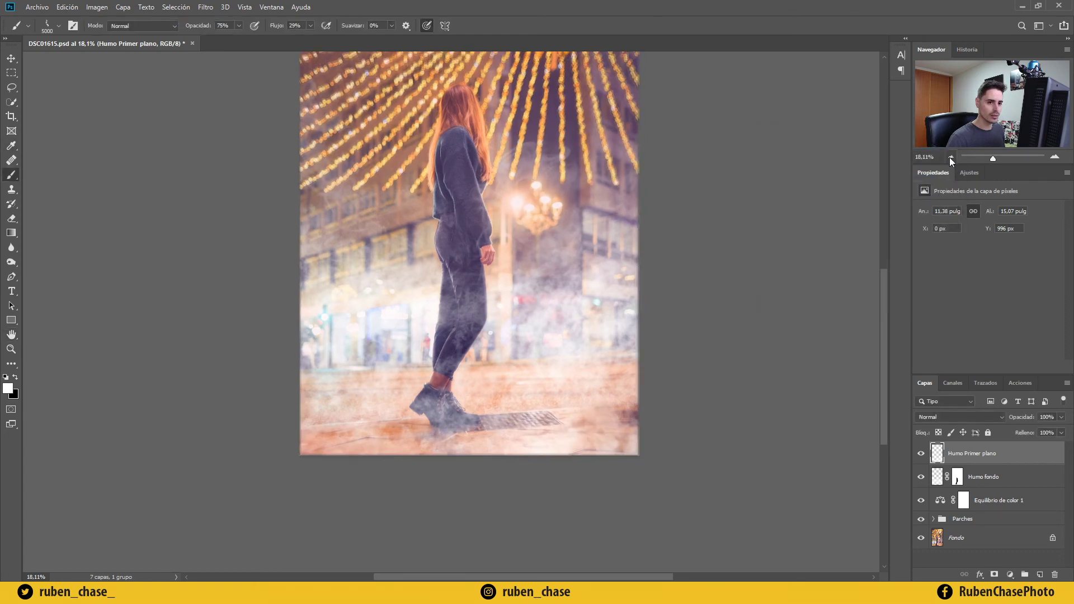
Add a layer mask to the Humo Primer plano layer and make black the foreground colour.
click(951, 157)
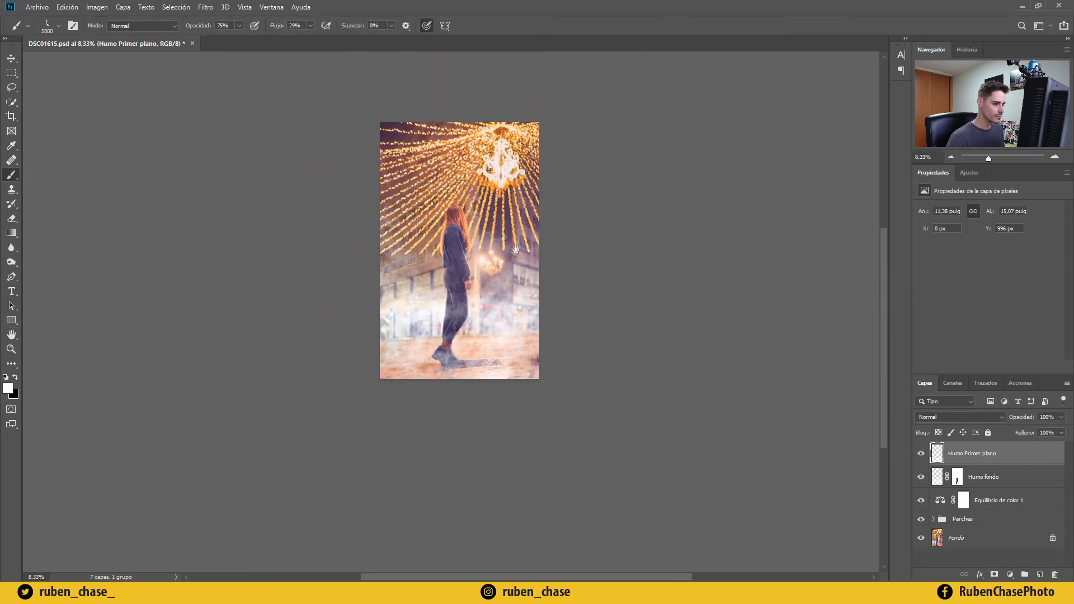
key(ctrl+plus)
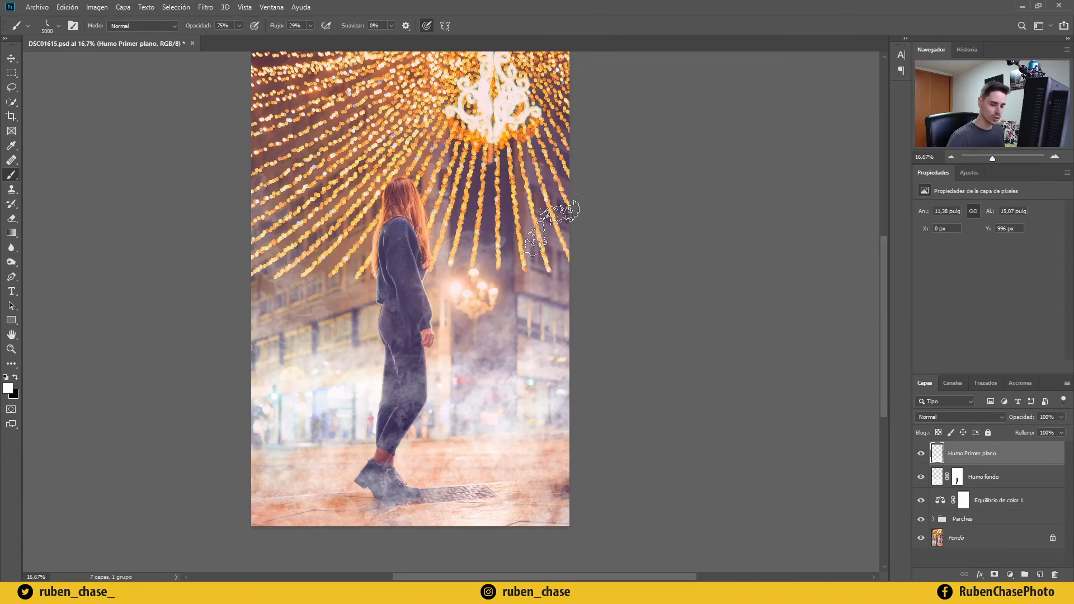
click(995, 575)
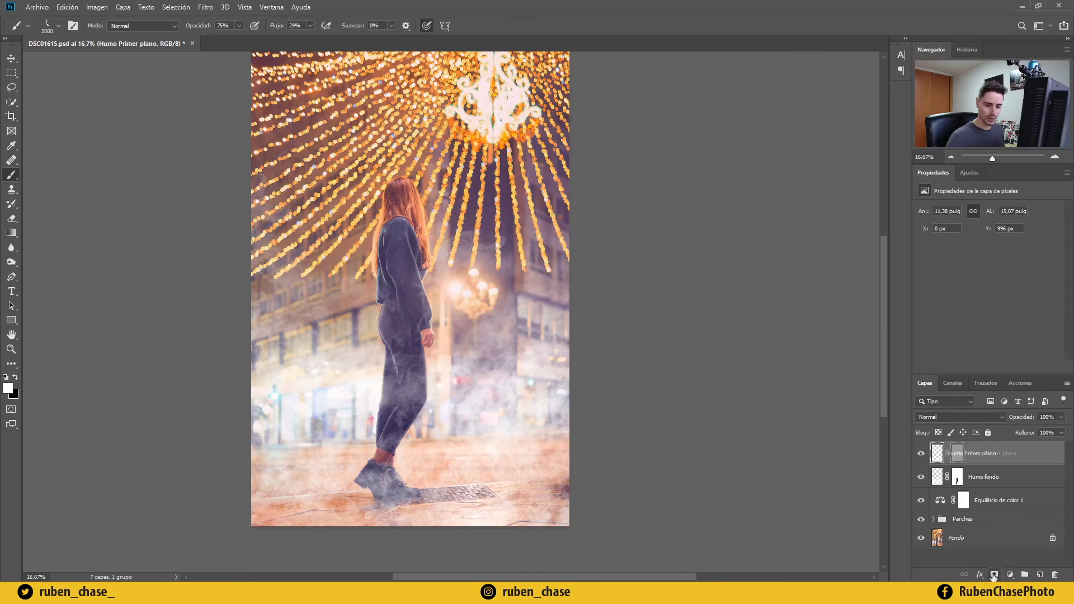
key(x)
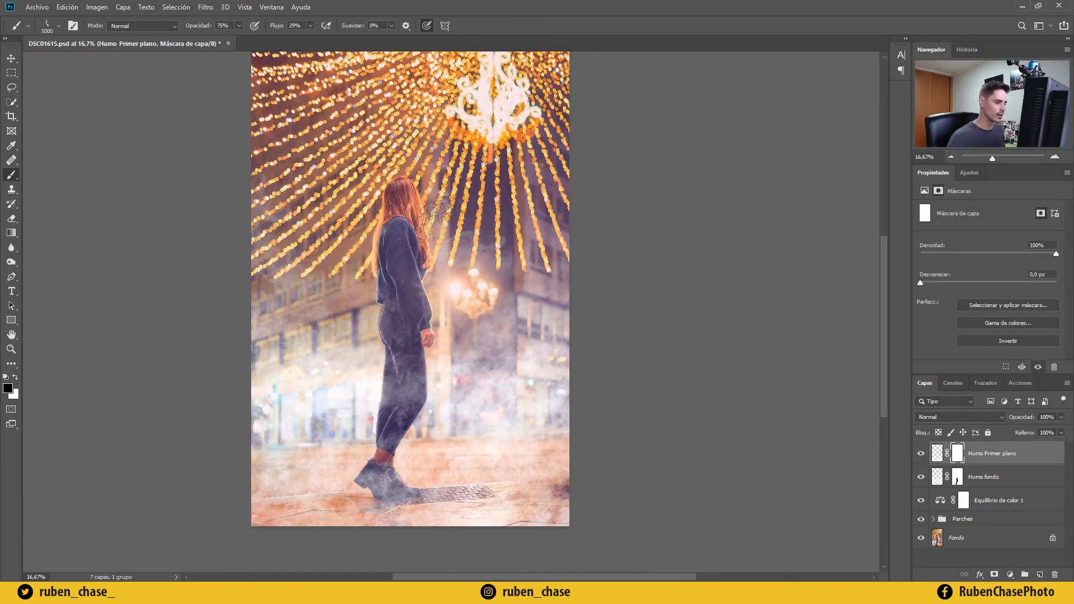
Reduce the smoke brush to 4400 px and mask away part of the foreground smoke around the woman and the street lamp.
click(520, 207)
key(bracketleft)
key(bracketleft)
key(bracketleft)
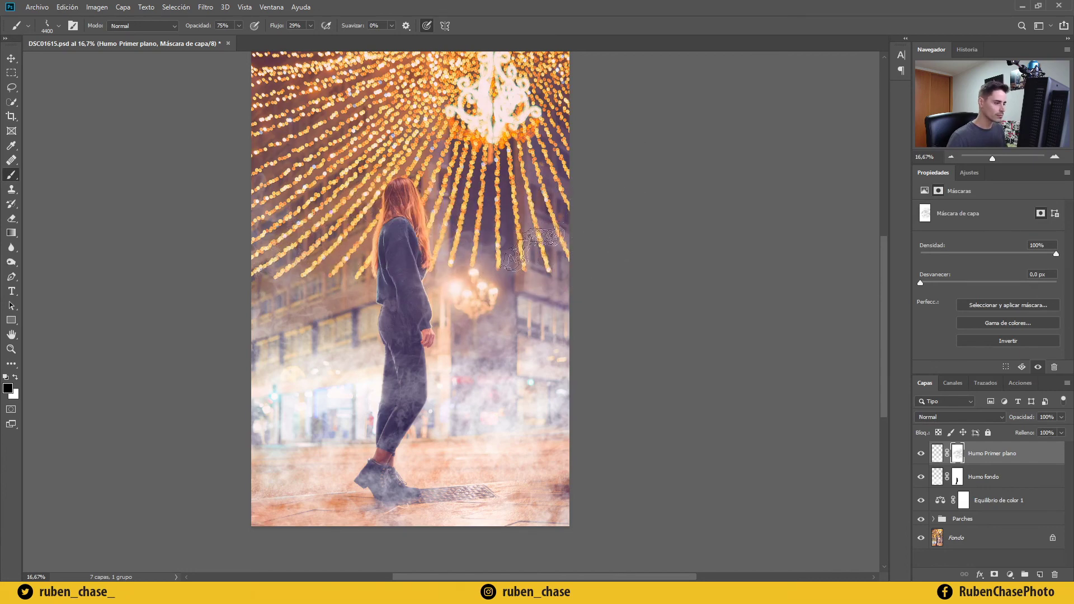
key(bracketleft)
key(bracketleft)
key(bracketleft)
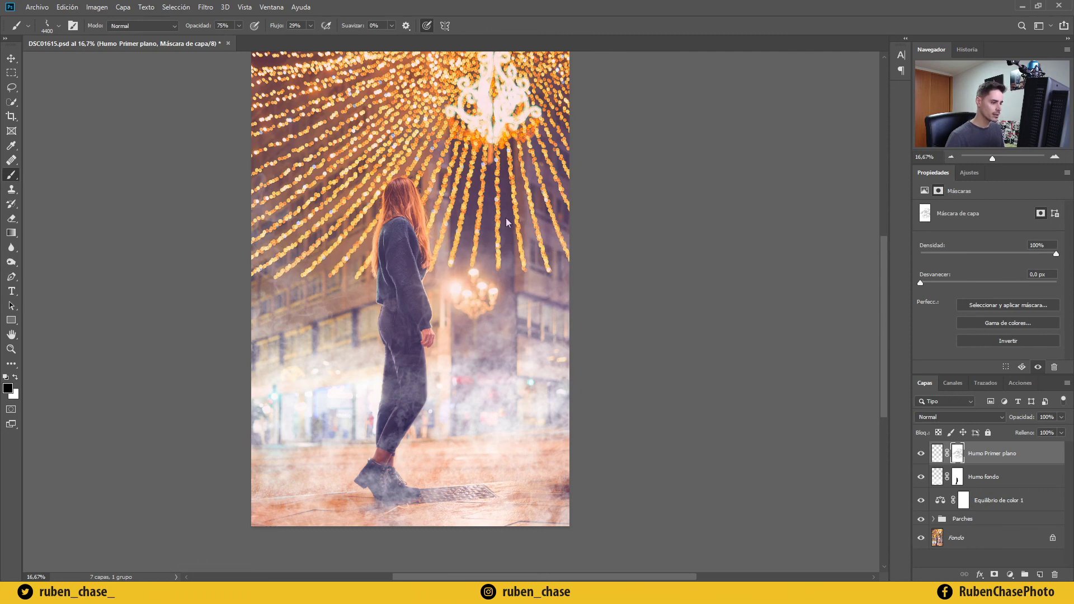
click(952, 157)
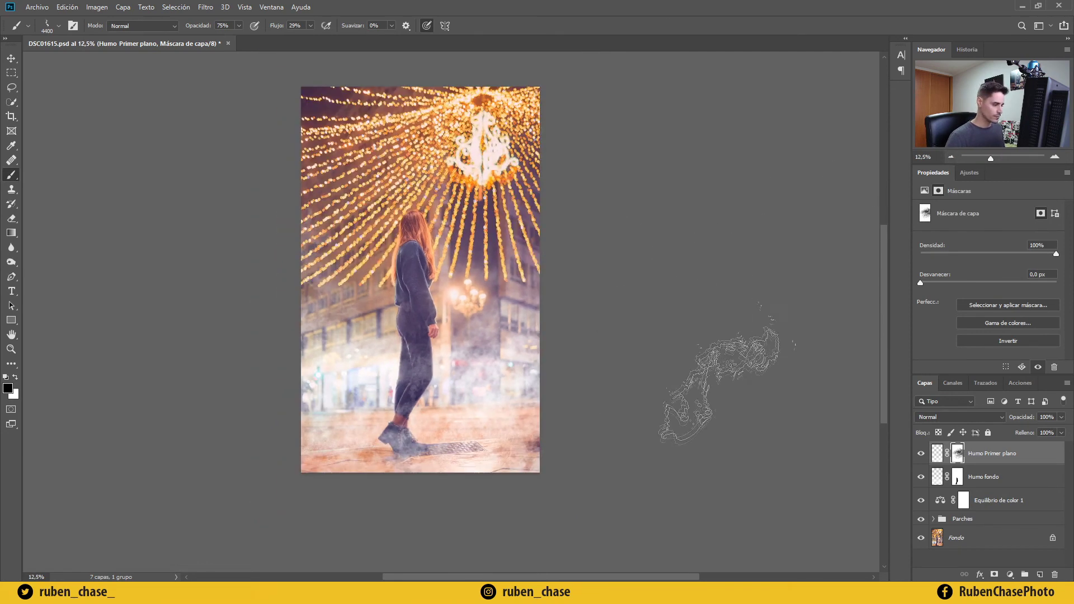
Add a Hue/Saturation adjustment layer above the Humo fondo layer and clip it to that layer.
drag(592, 398, 636, 400)
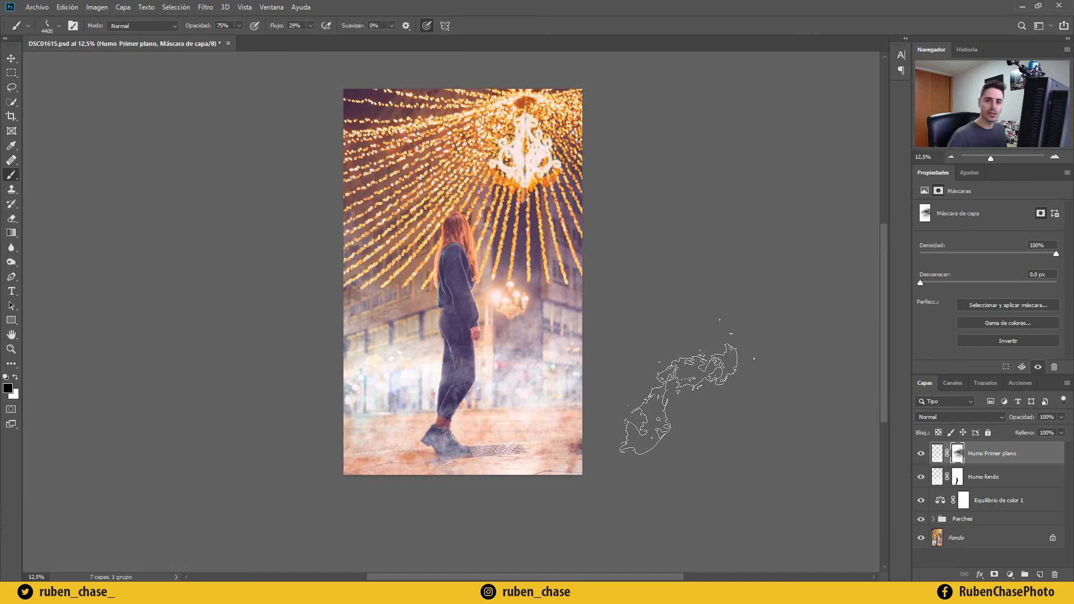
click(1006, 482)
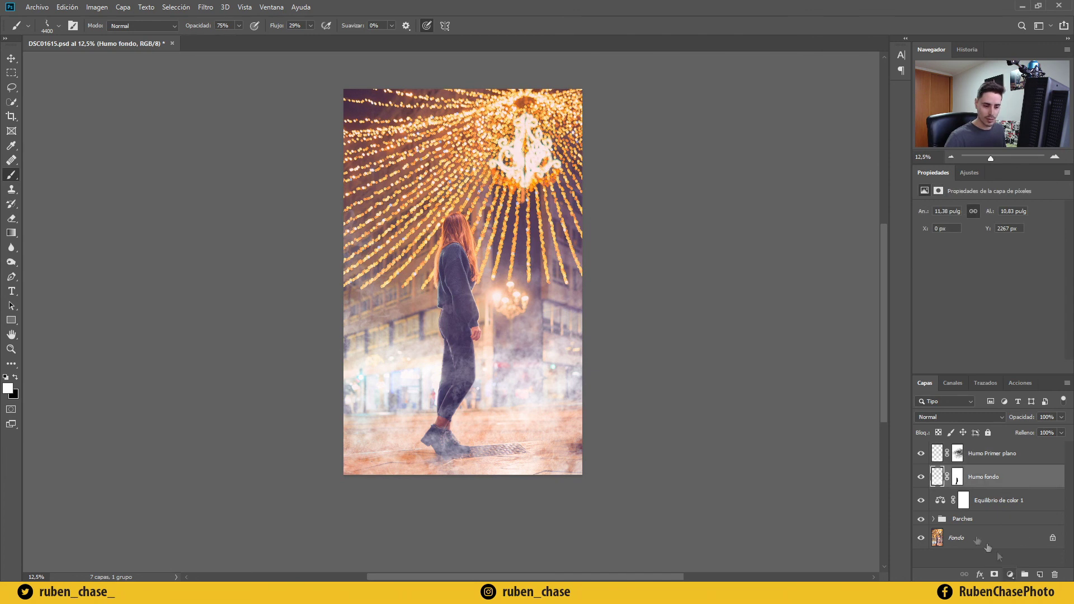
click(1013, 574)
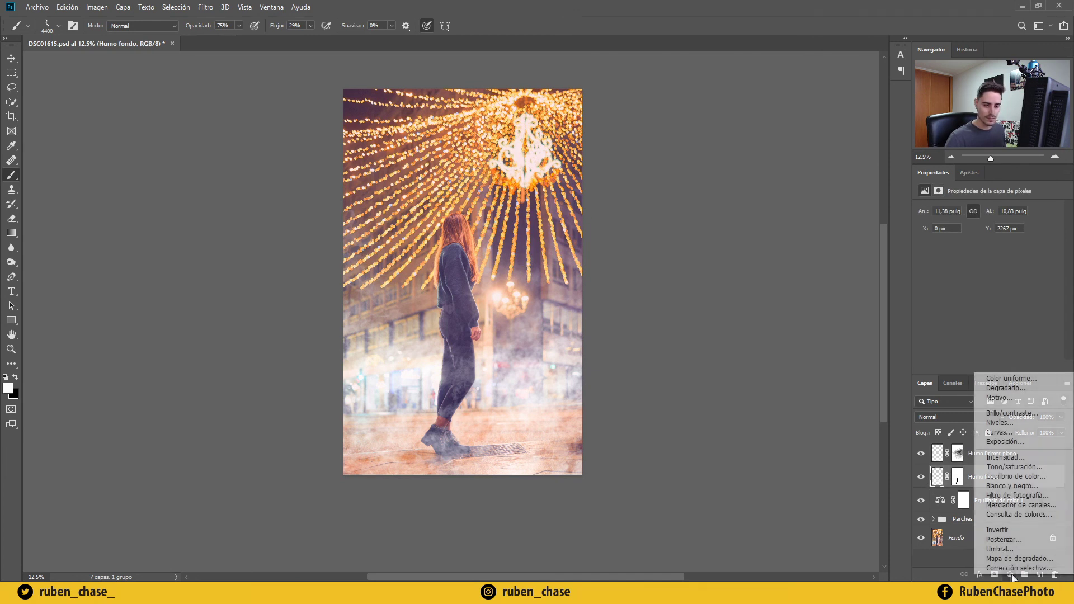
click(1011, 472)
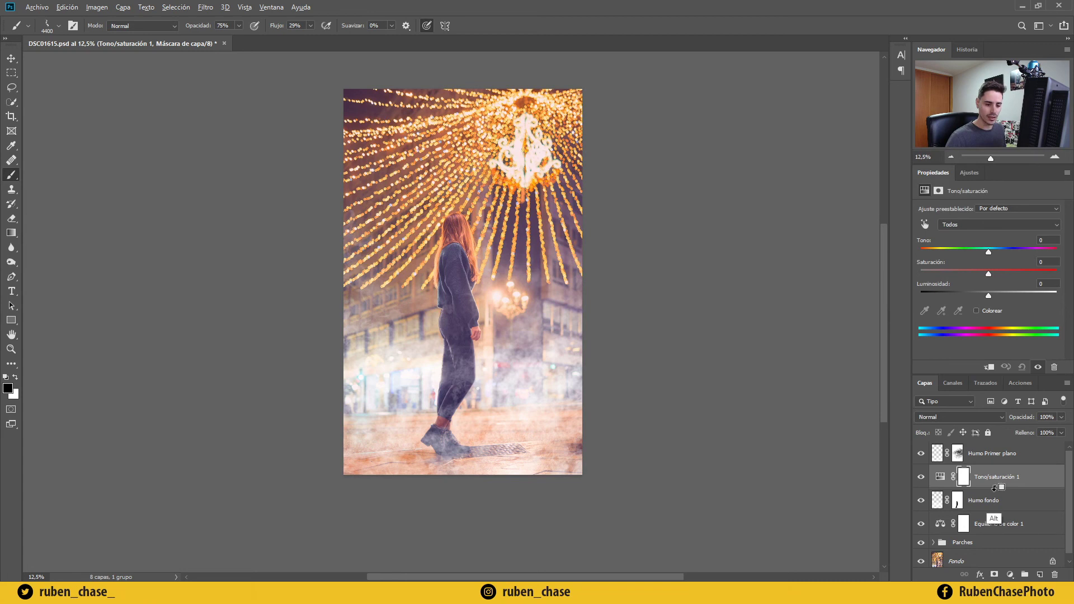
alt+click(972, 489)
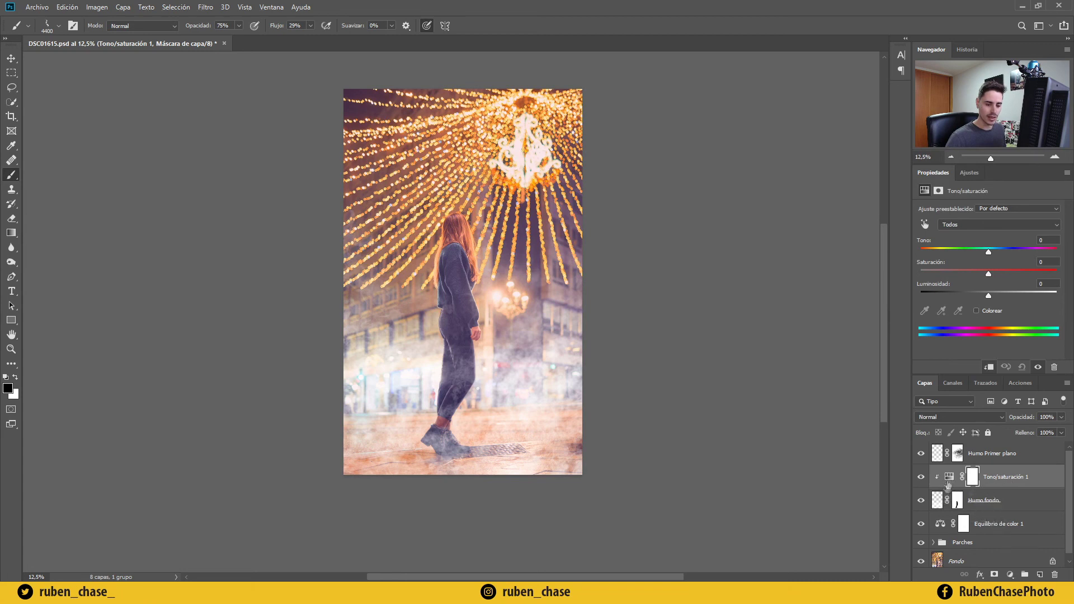
Colorize the background smoke orange with hue 22, saturation 69 and lightness -24.
click(976, 311)
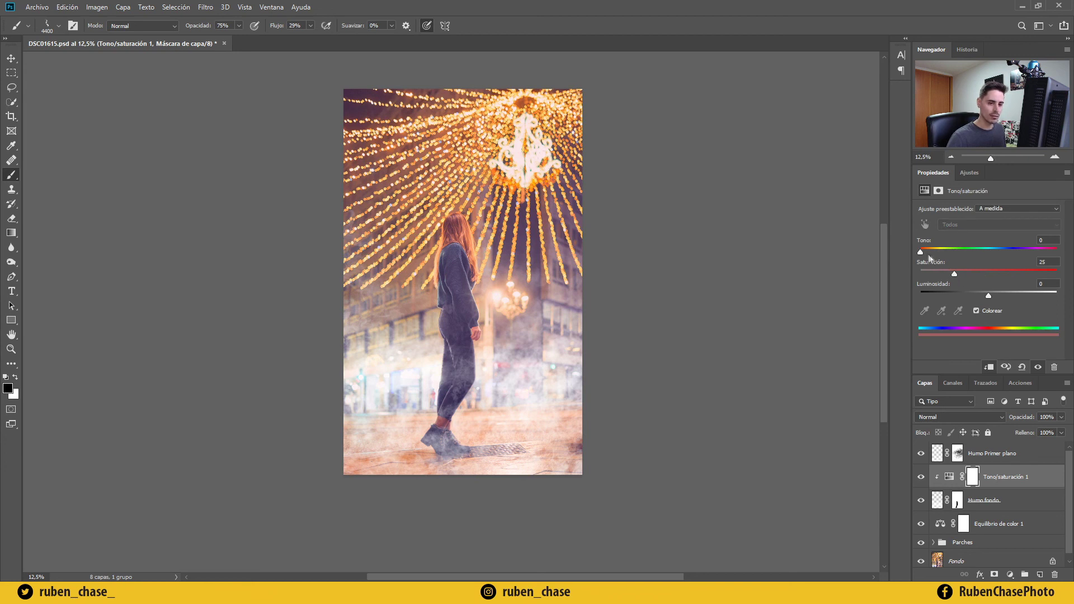
drag(921, 251, 1015, 278)
drag(946, 251, 977, 252)
mouse_move(987, 295)
mouse_down()
mouse_move(977, 294)
mouse_move(986, 295)
mouse_up()
drag(977, 251, 969, 251)
drag(986, 294, 972, 295)
drag(970, 254, 930, 252)
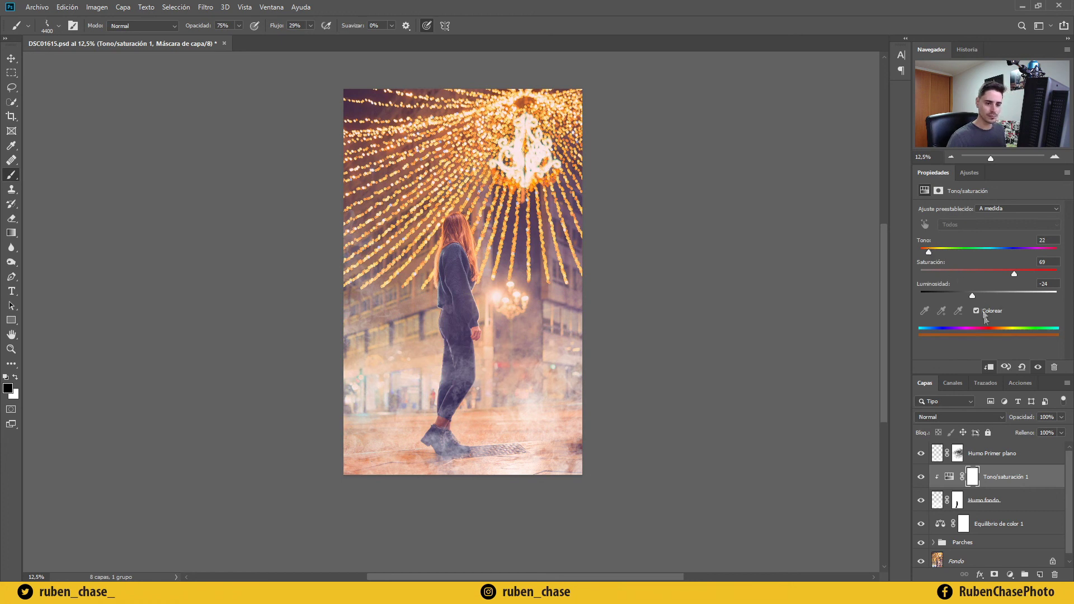
Add a Hue/Saturation adjustment layer above the Humo Primer plano layer and clip it to that layer.
click(1014, 459)
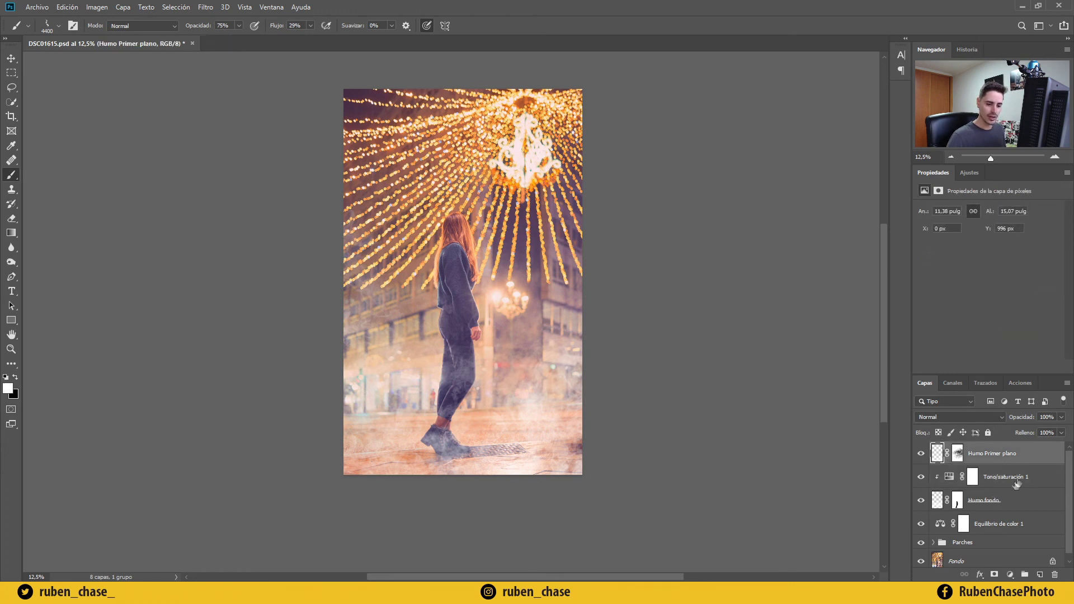
click(1009, 578)
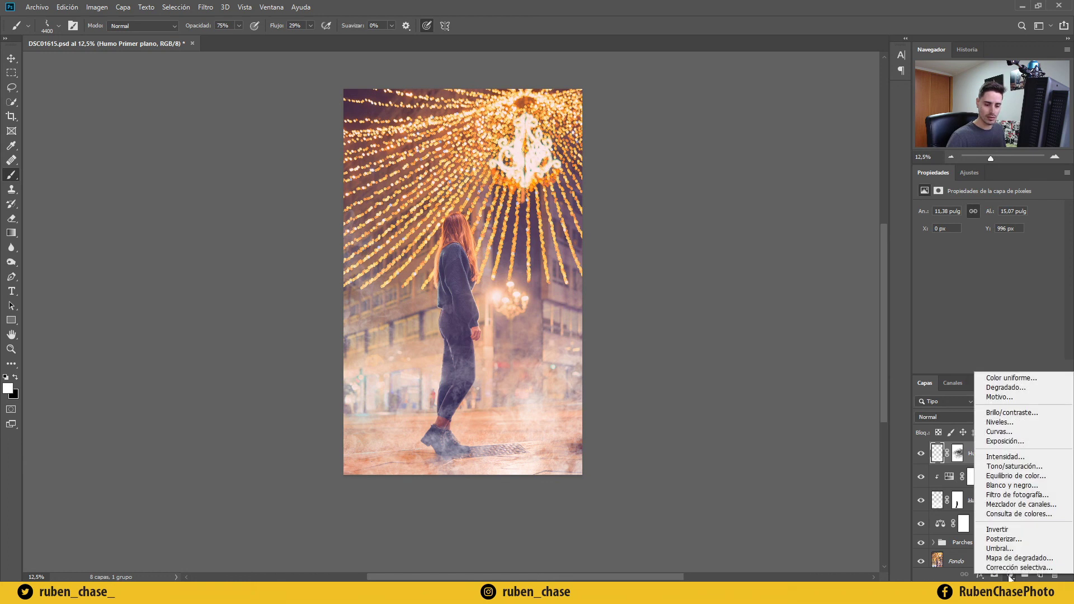
click(1001, 475)
alt+click(984, 465)
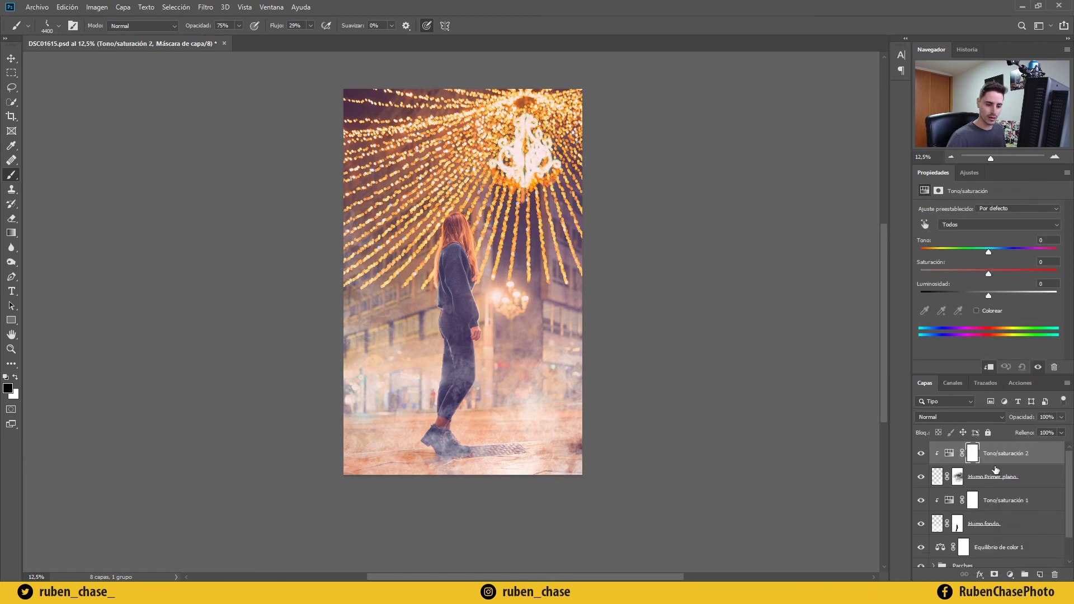
Colorize the foreground smoke blue with hue 207, saturation 50 and lightness -14.
click(977, 310)
drag(988, 296, 999, 253)
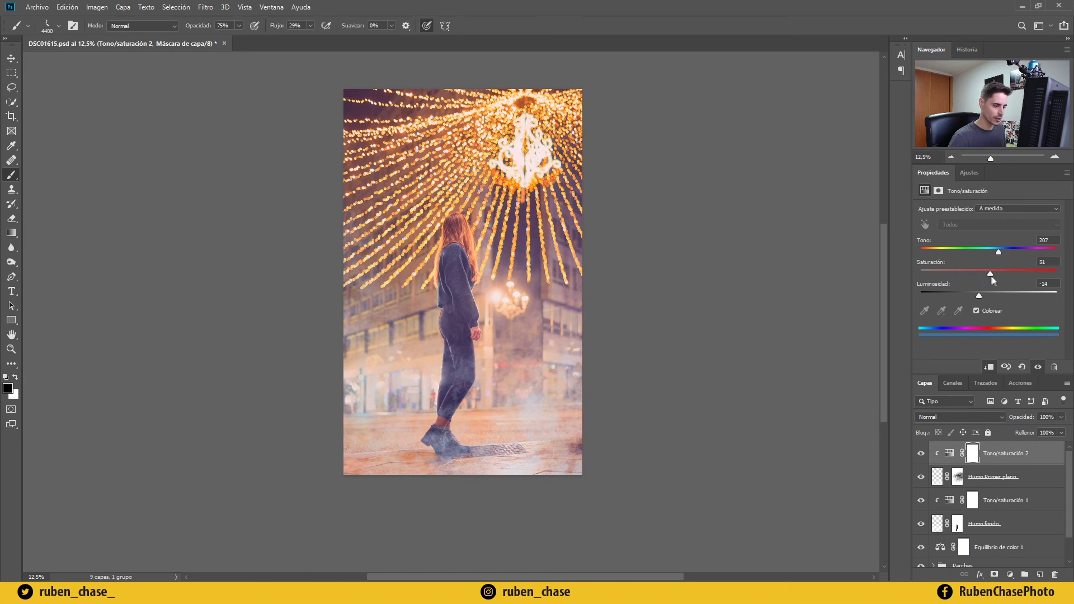
drag(992, 275, 988, 275)
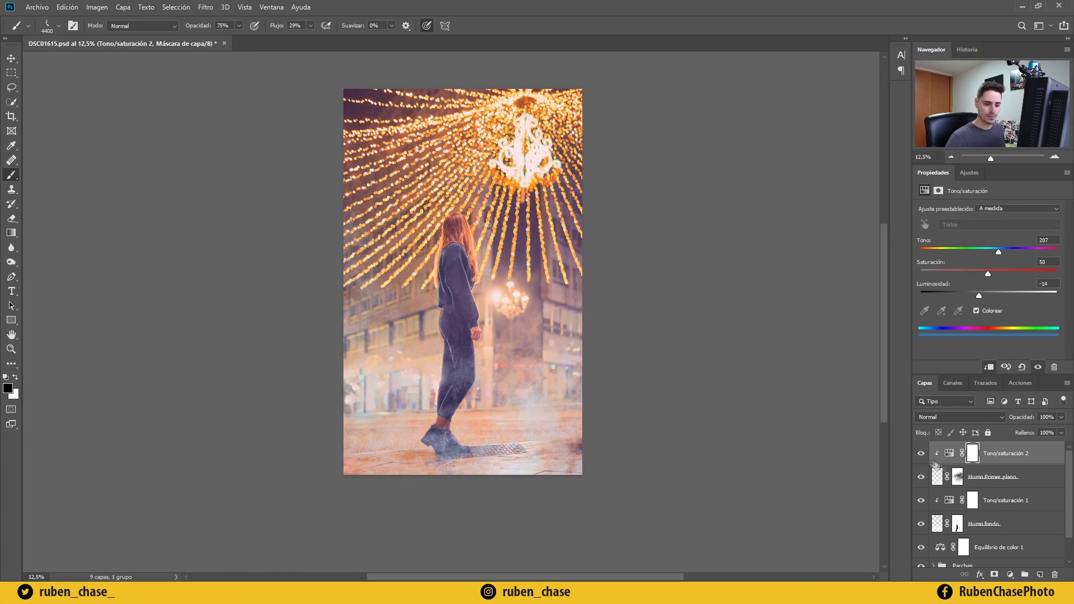
Group both smoke layers with their Hue/Saturation adjustments and name the group Atmosfera de humo.
shift+click(1024, 526)
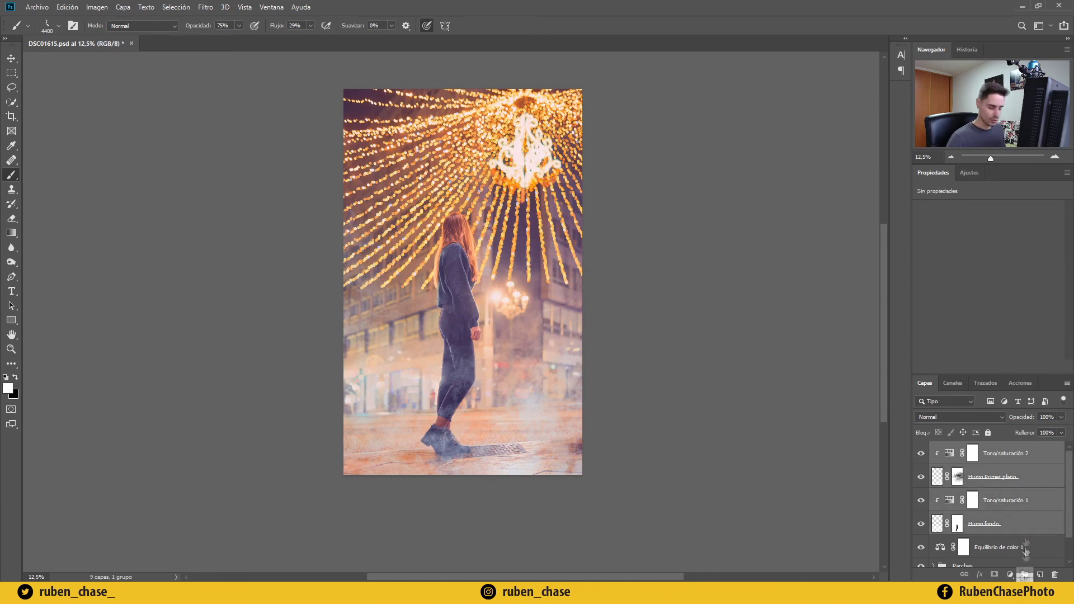
mouse_move(1019, 530)
mouse_down()
mouse_move(1014, 483)
mouse_move(1024, 516)
mouse_up()
key(ctrl+g)
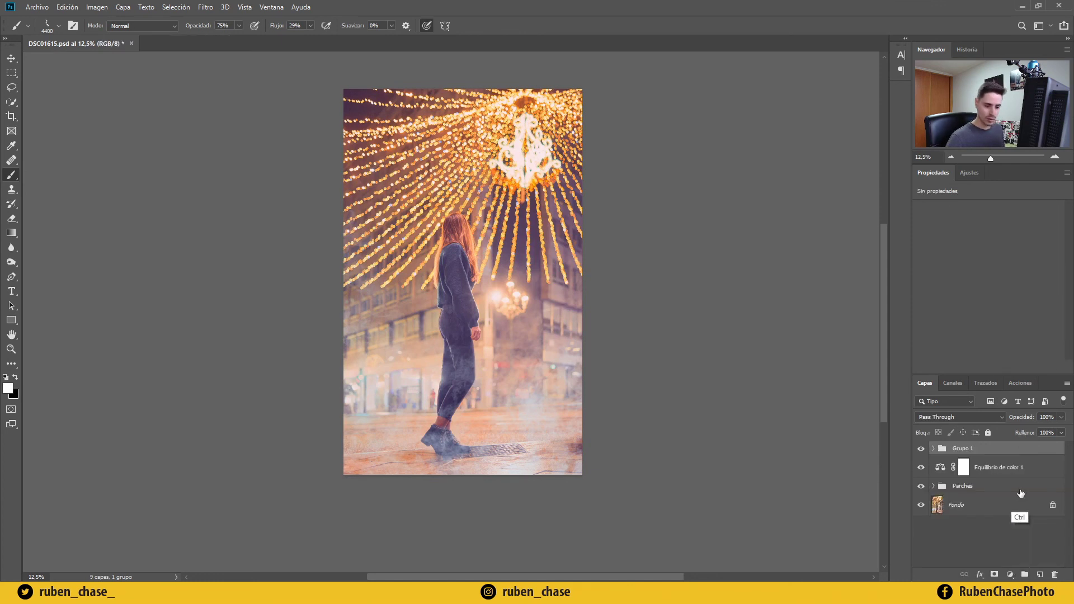
double_click(961, 452)
text(Atmosfera)
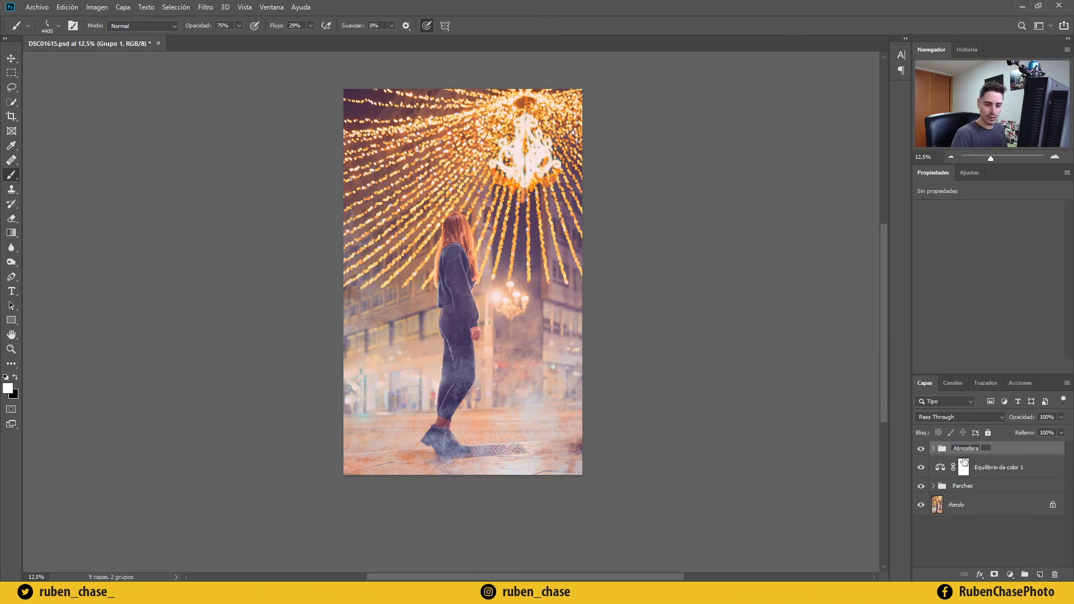
text( de humo)
key(Return)
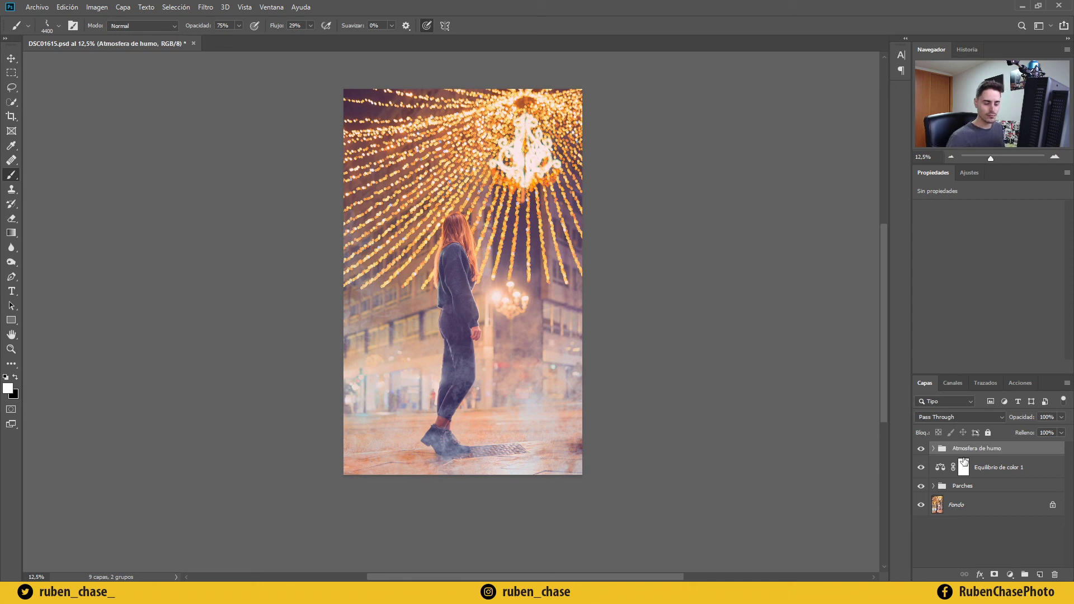
Hide and show the Atmosfera de humo group several times to compare the portrait with and without smoke.
click(921, 448)
click(922, 448)
click(922, 449)
click(921, 449)
click(921, 448)
click(921, 448)
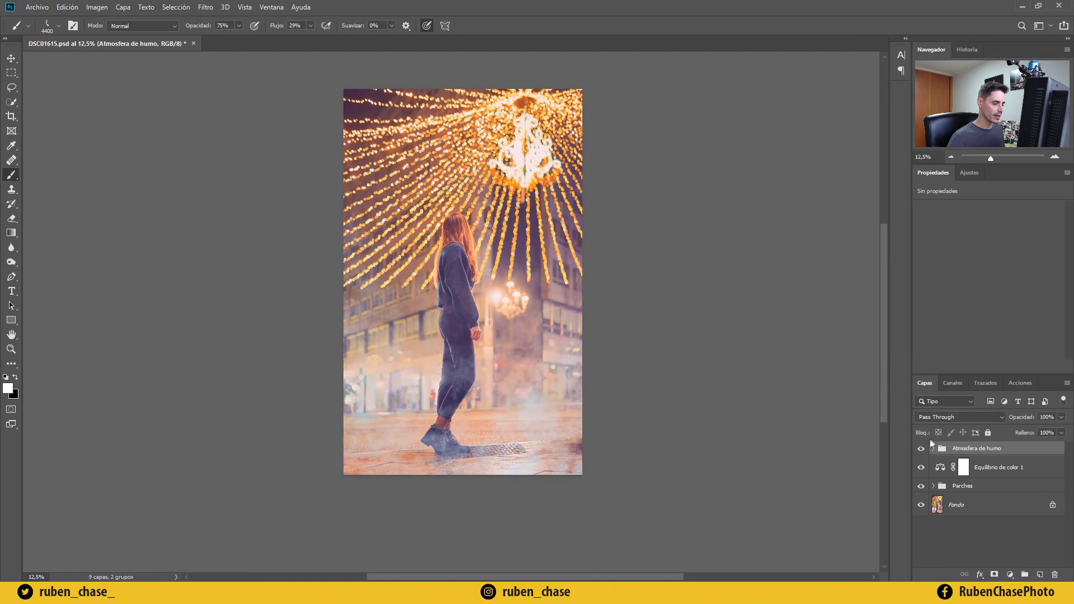
click(951, 156)
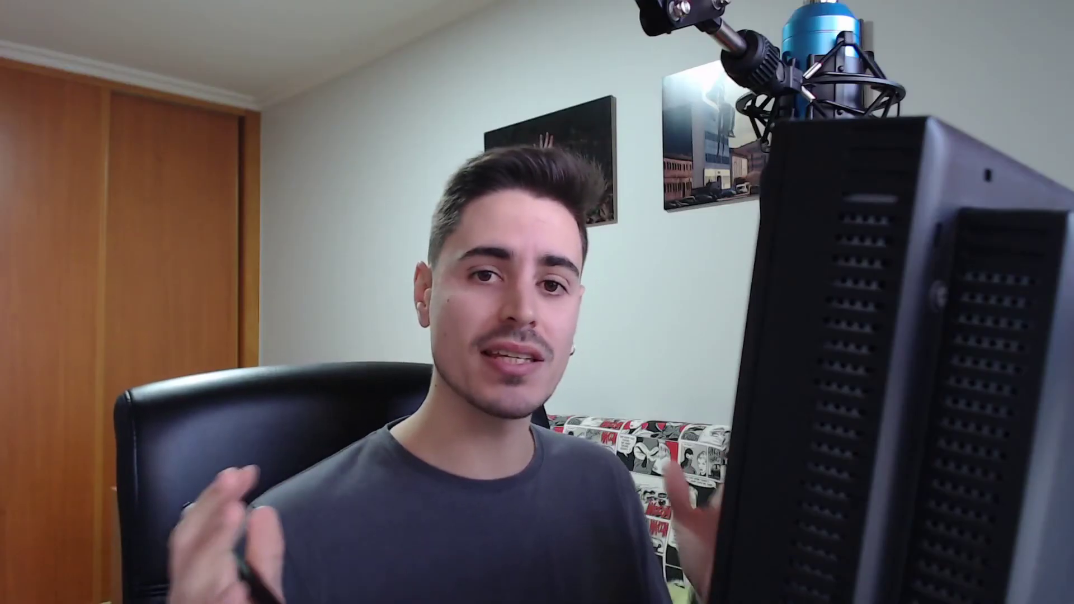